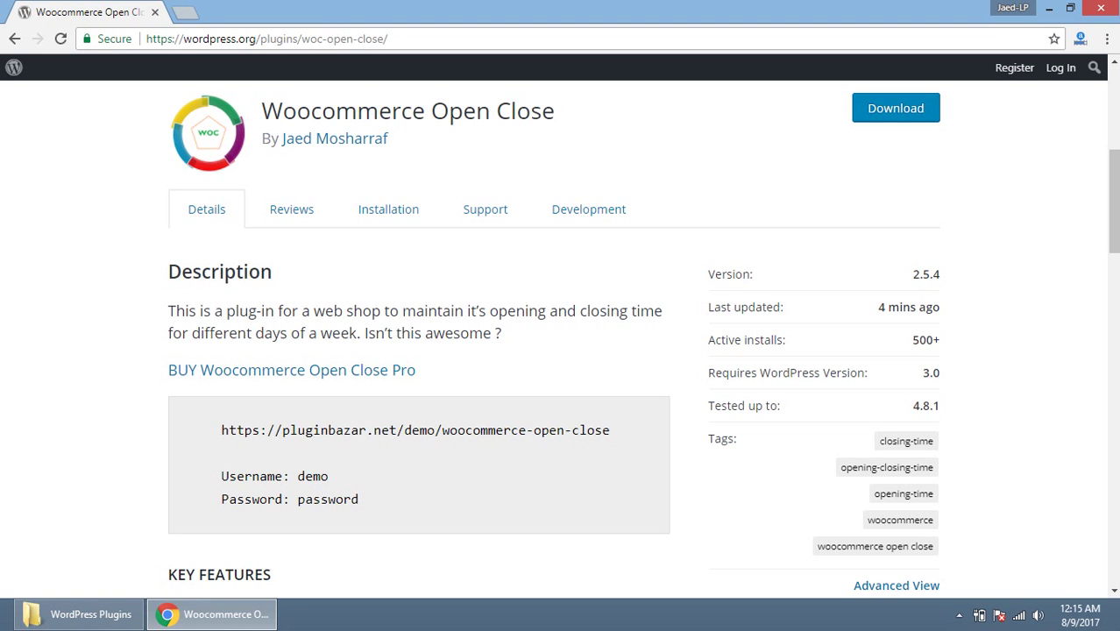
Step: Select the demo site URL in the plugin description's code block
{"action": "left_click_drag", "start_coordinate": [221, 429], "coordinate": [610, 429]}
{"action": "key", "text": "ctrl+c"}
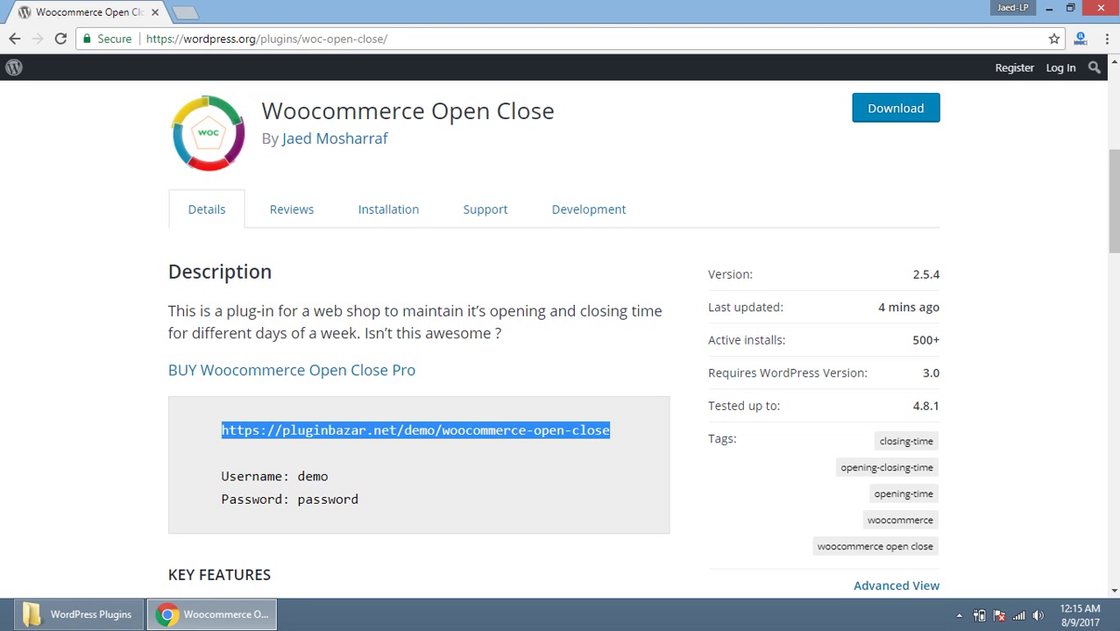
Step: Load the demo site's /wp-admin login page in a new browser tab
{"action": "key", "text": "ctrl+t"}
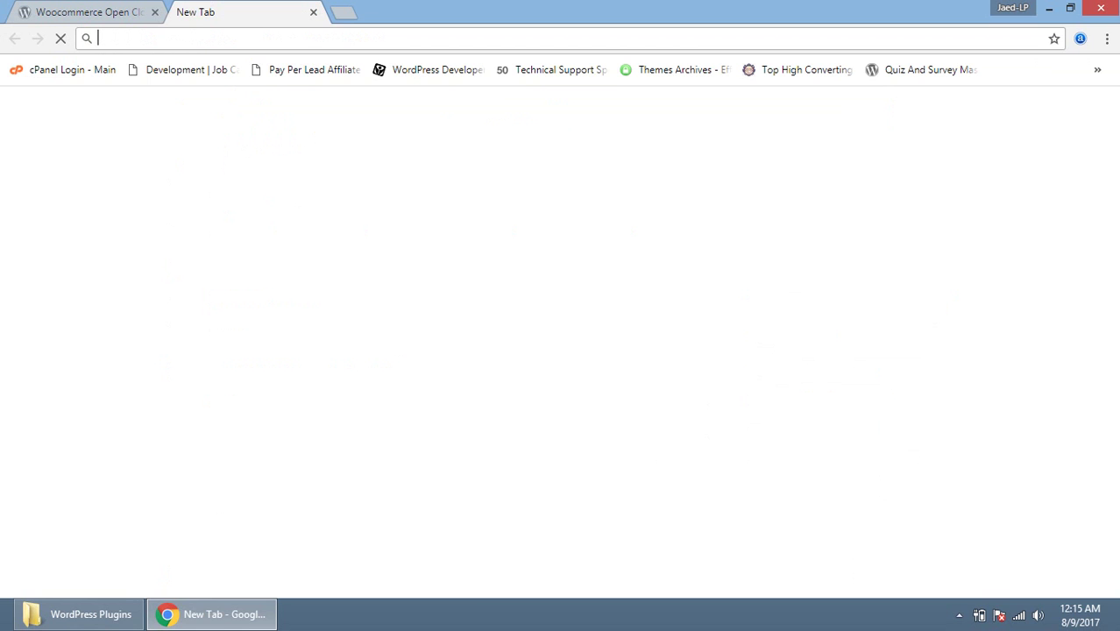
{"action": "key", "text": "ctrl+v"}
{"action": "type", "text": "/"}
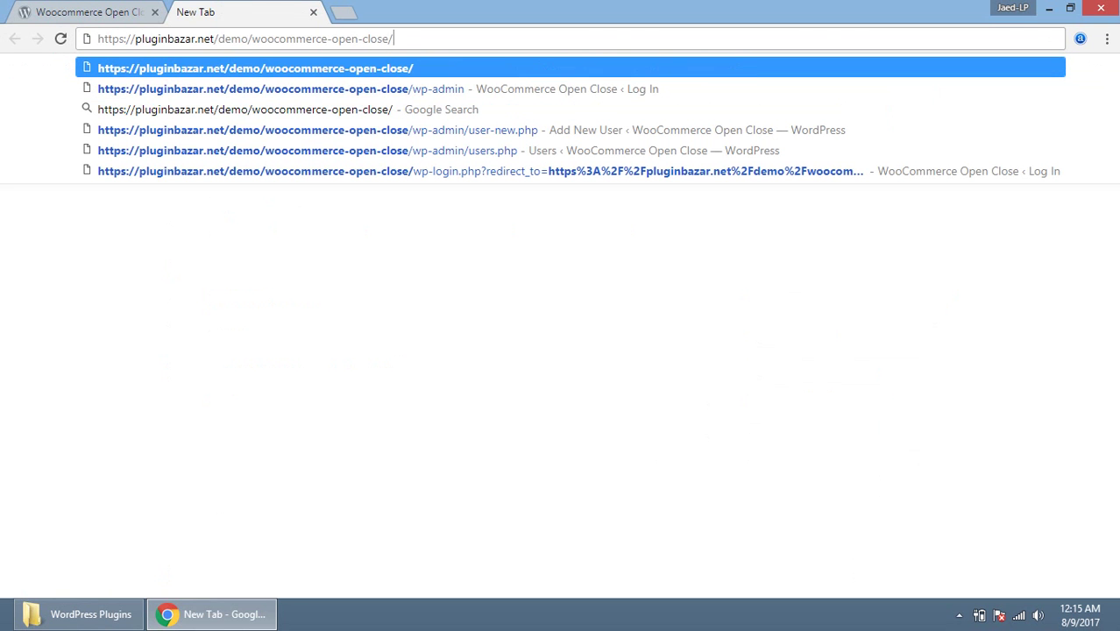
{"action": "type", "text": "wp-admin"}
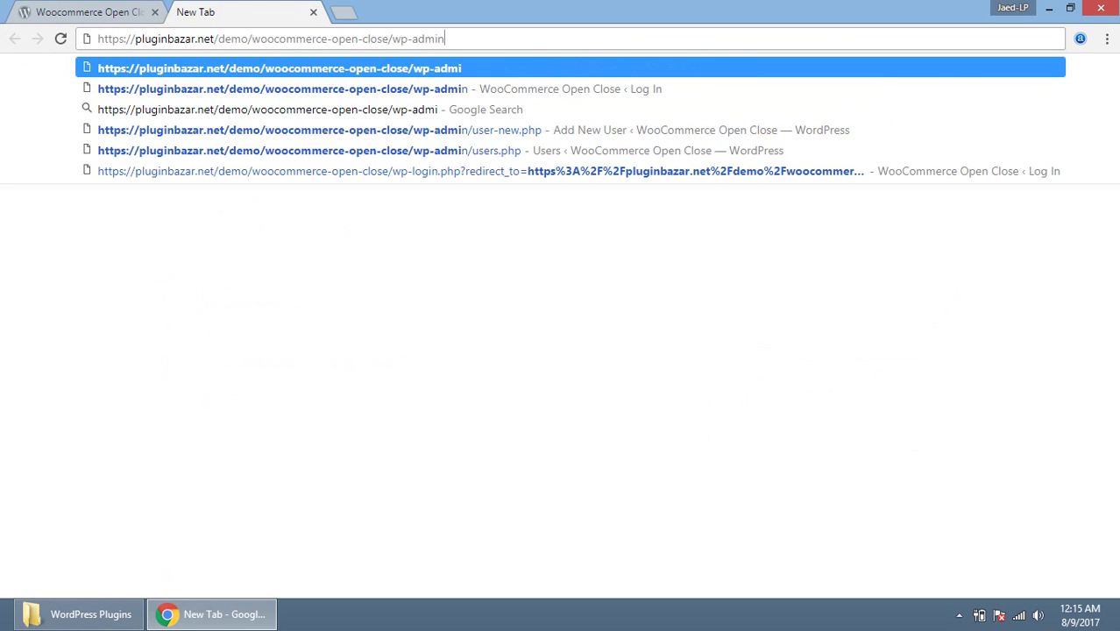
{"action": "key", "text": "Return"}
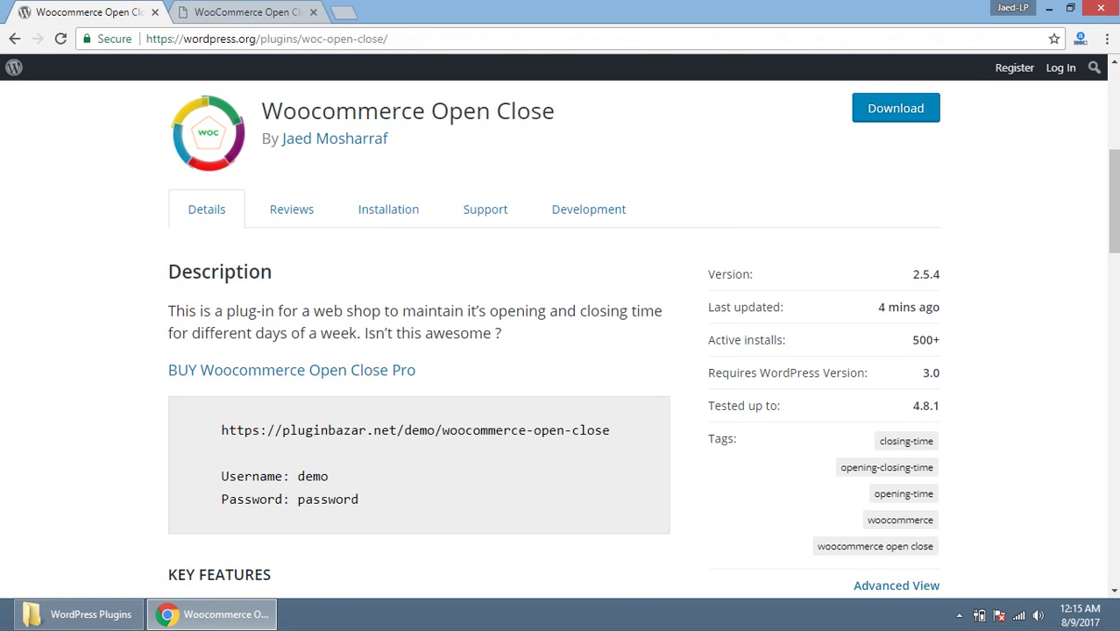
Step: Check the plugin page for credentials, then log in with the demo username and password
{"action": "left_click", "coordinate": [246, 11]}
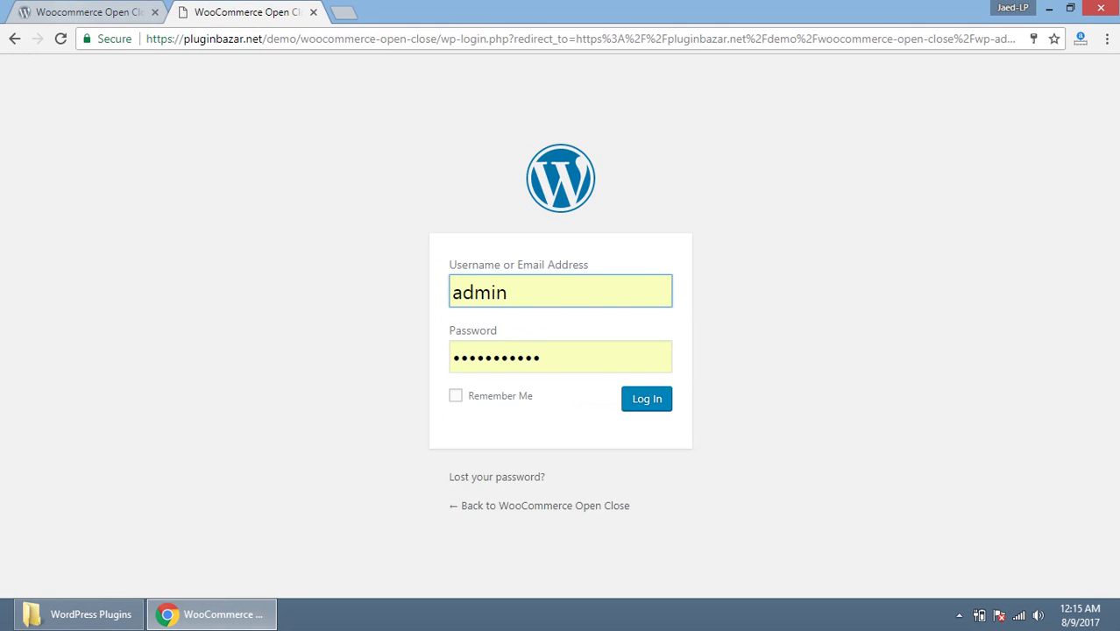
{"action": "key", "text": "ctrl+Tab"}
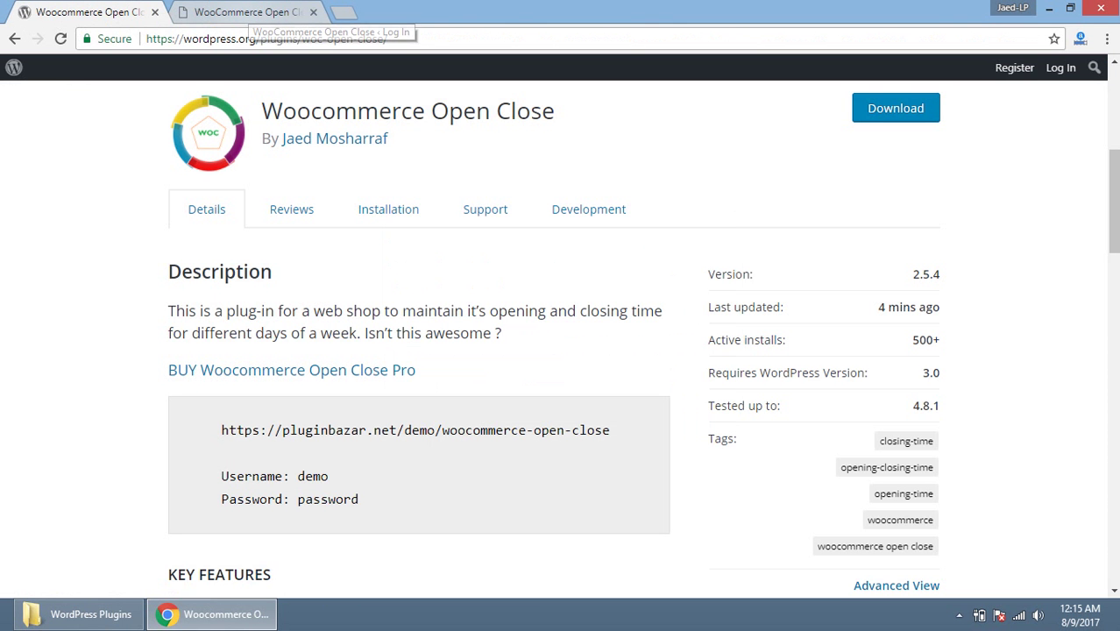
{"action": "left_click", "coordinate": [248, 12]}
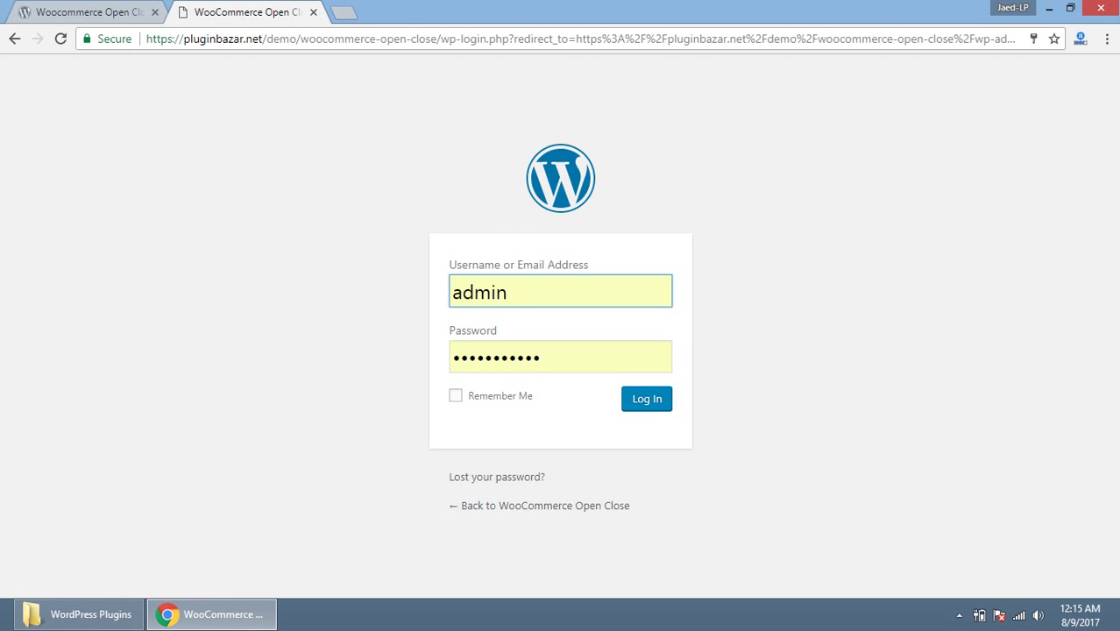
{"action": "double_click", "coordinate": [491, 292]}
{"action": "type", "text": "demo"}
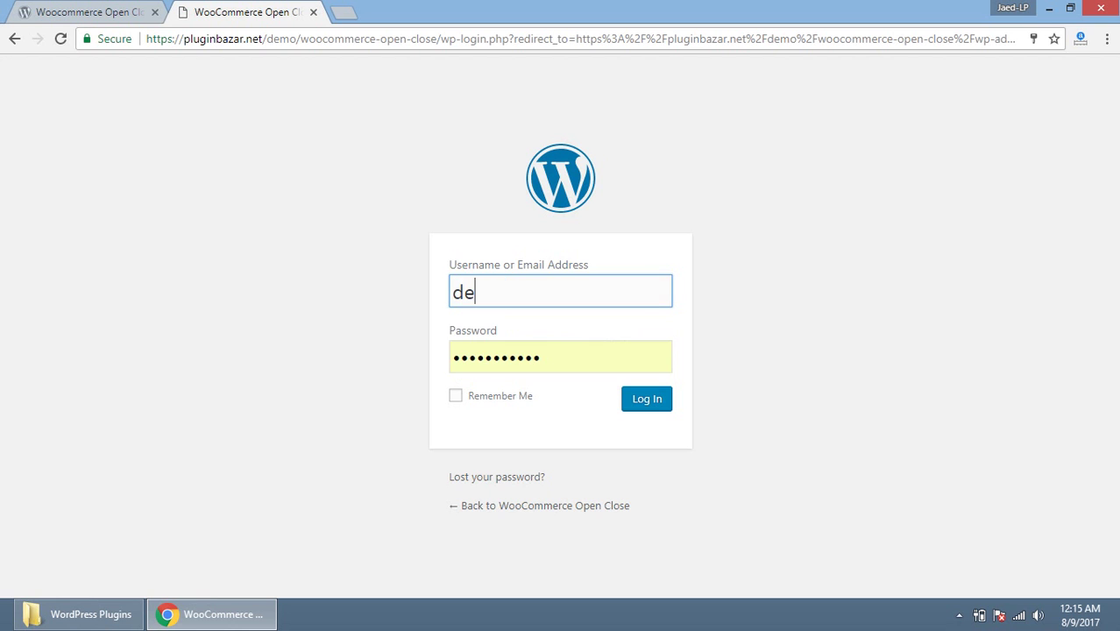
{"action": "key", "text": "Tab"}
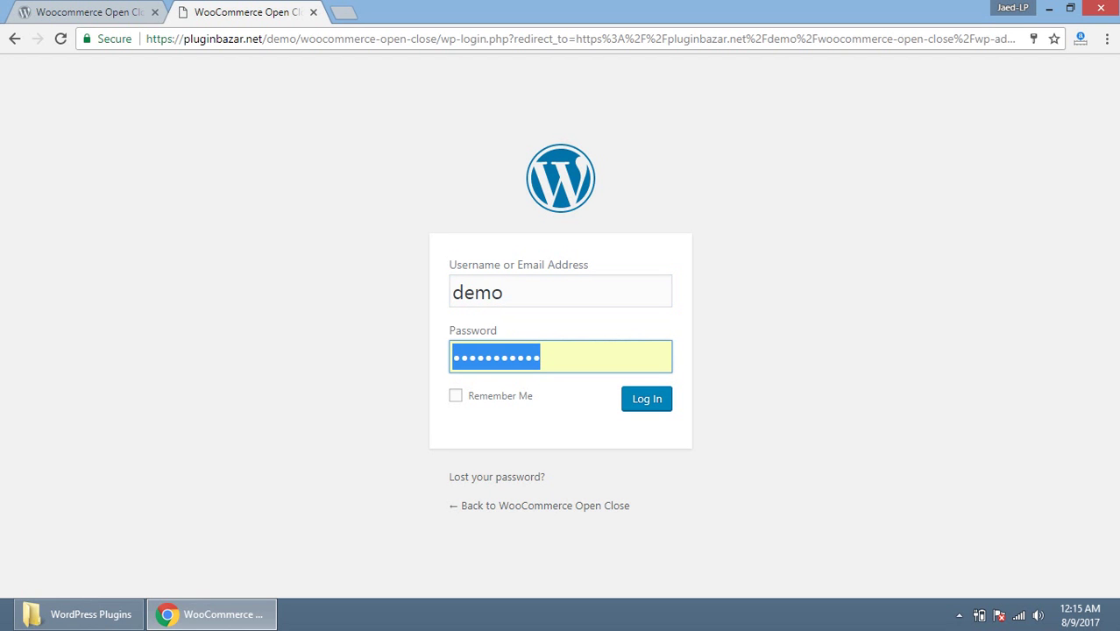
{"action": "type", "text": "••••••••"}
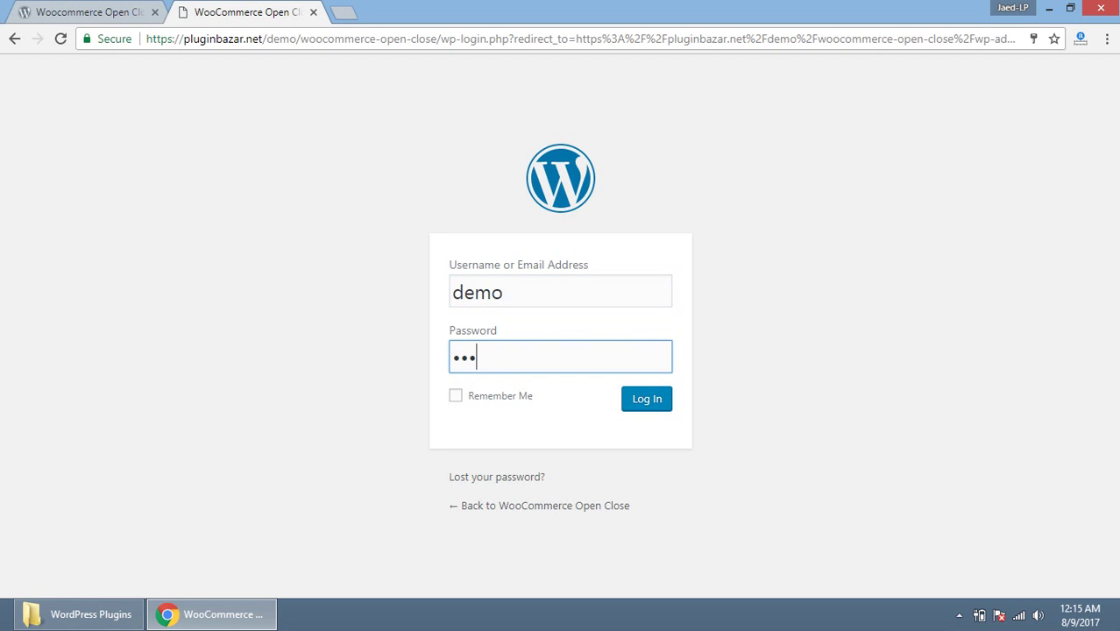
{"action": "key", "text": "Return"}
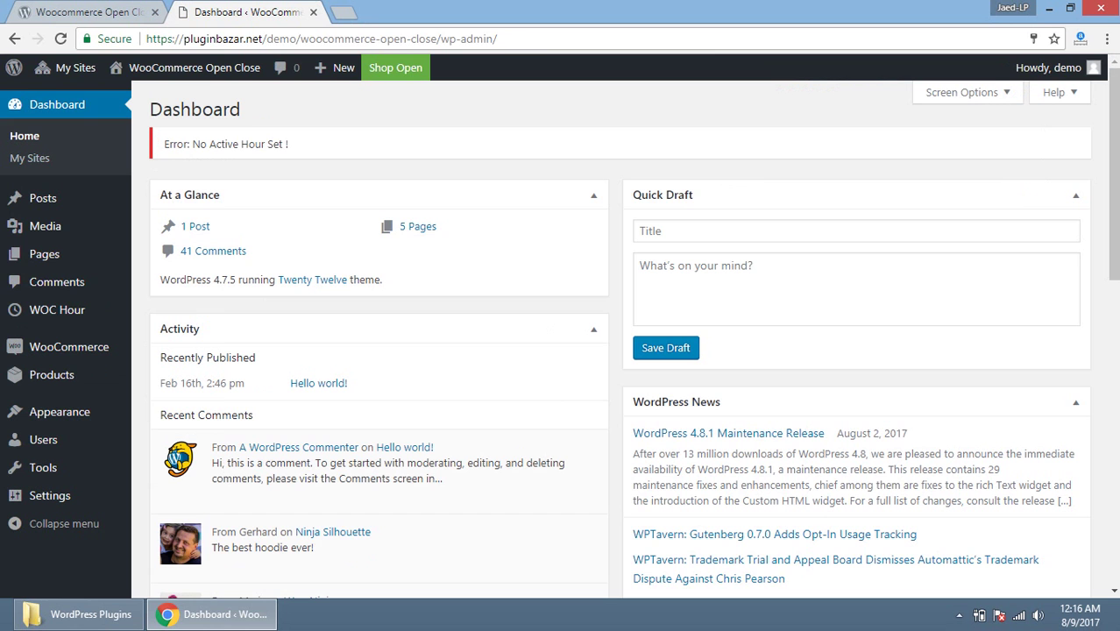
Step: Note the 'No Active Hour Set' error and go to the WOC Hour list
{"action": "left_click_drag", "start_coordinate": [287, 144], "coordinate": [163, 144]}
{"action": "left_click", "coordinate": [163, 144]}
{"action": "mouse_move", "coordinate": [175, 67]}
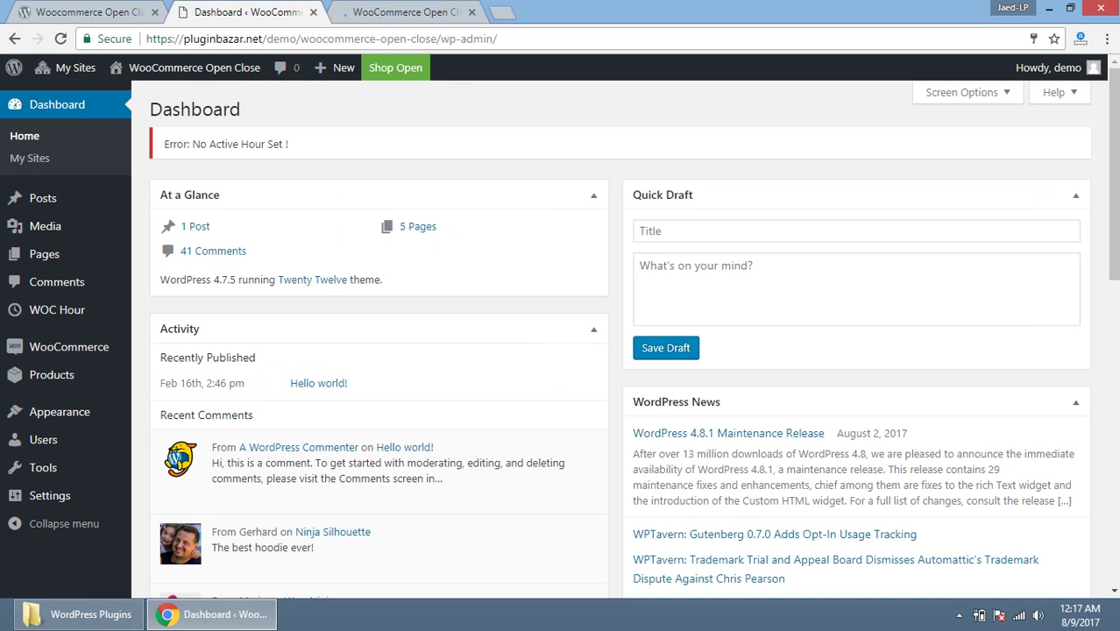
{"action": "mouse_move", "coordinate": [55, 310]}
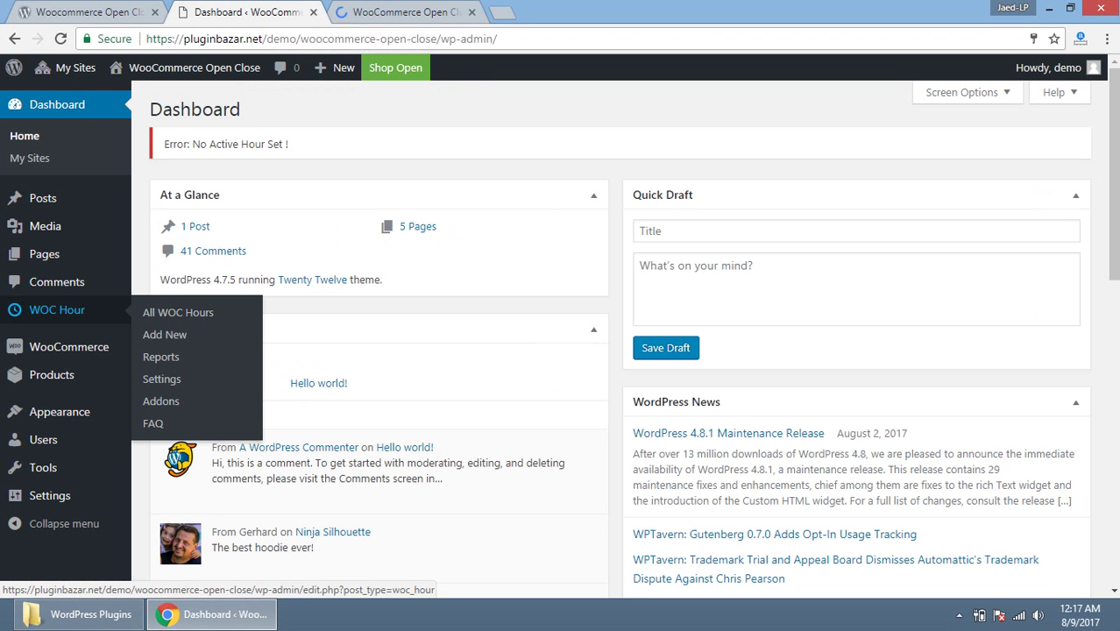
{"action": "left_click", "coordinate": [54, 310]}
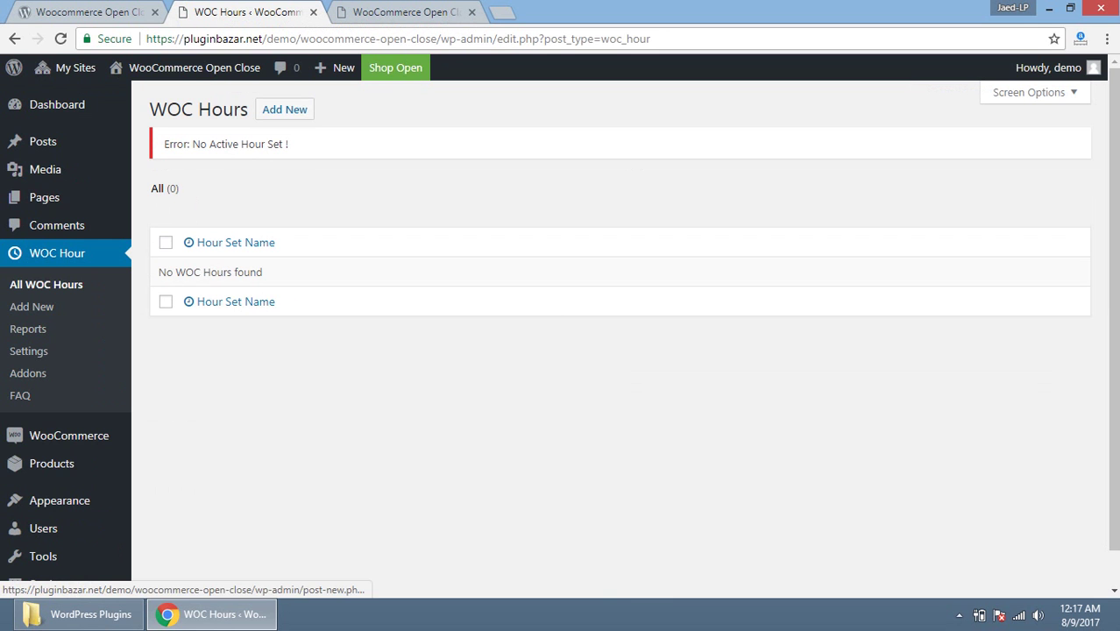
Step: Add a new WOC hour set titled 'Our Business Schedule' and check today's weekday
{"action": "left_click", "coordinate": [285, 110]}
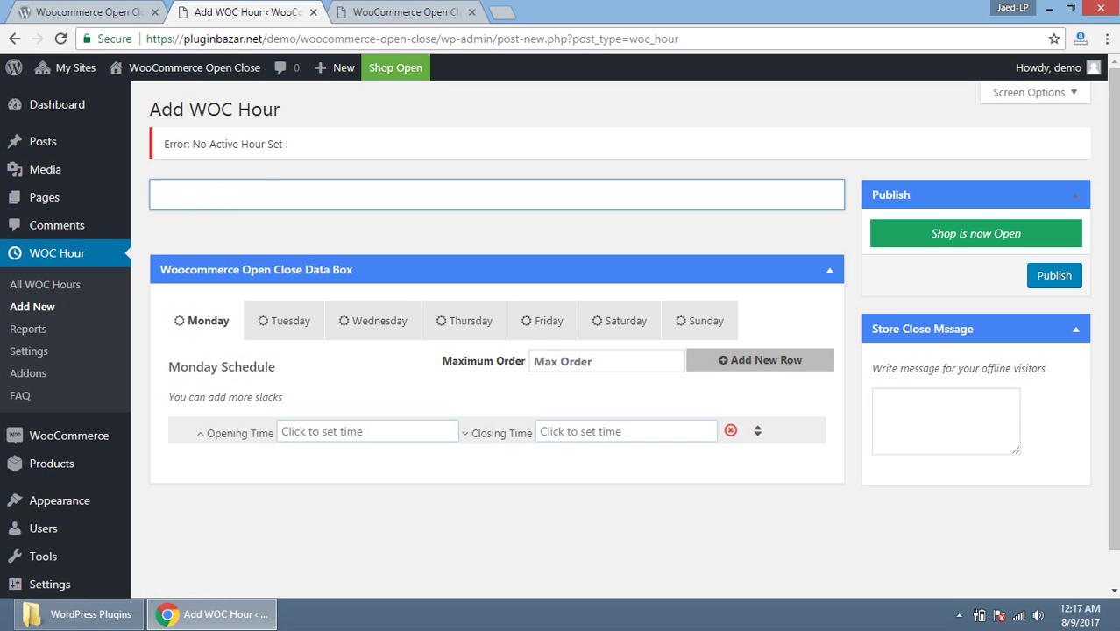
{"action": "type", "text": "Business Hour"}
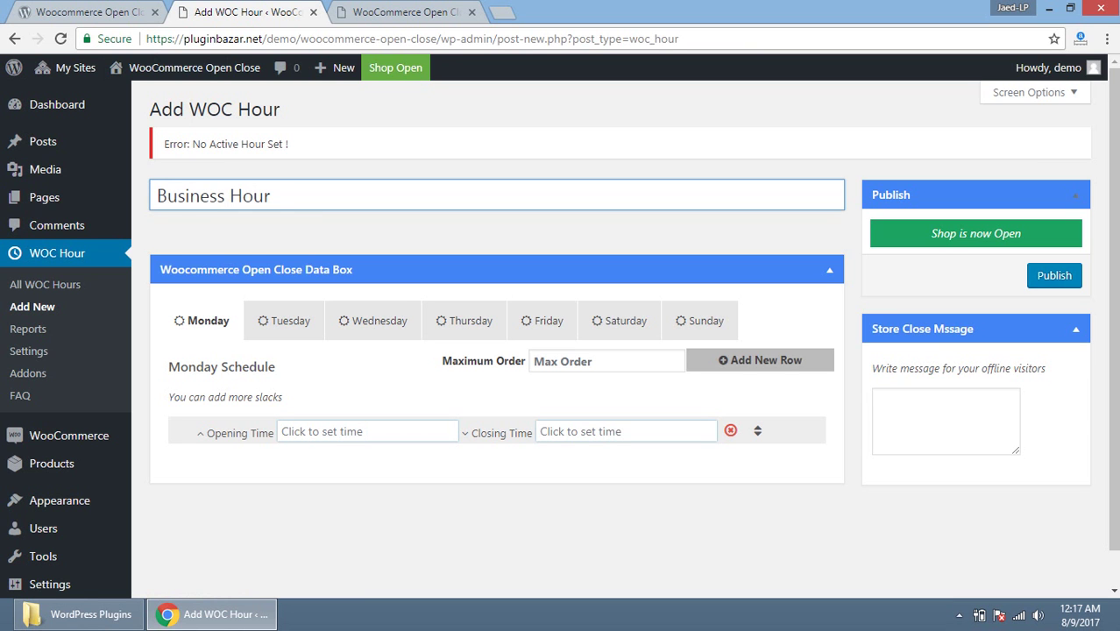
{"action": "left_click", "coordinate": [157, 196]}
{"action": "type", "text": "Our"}
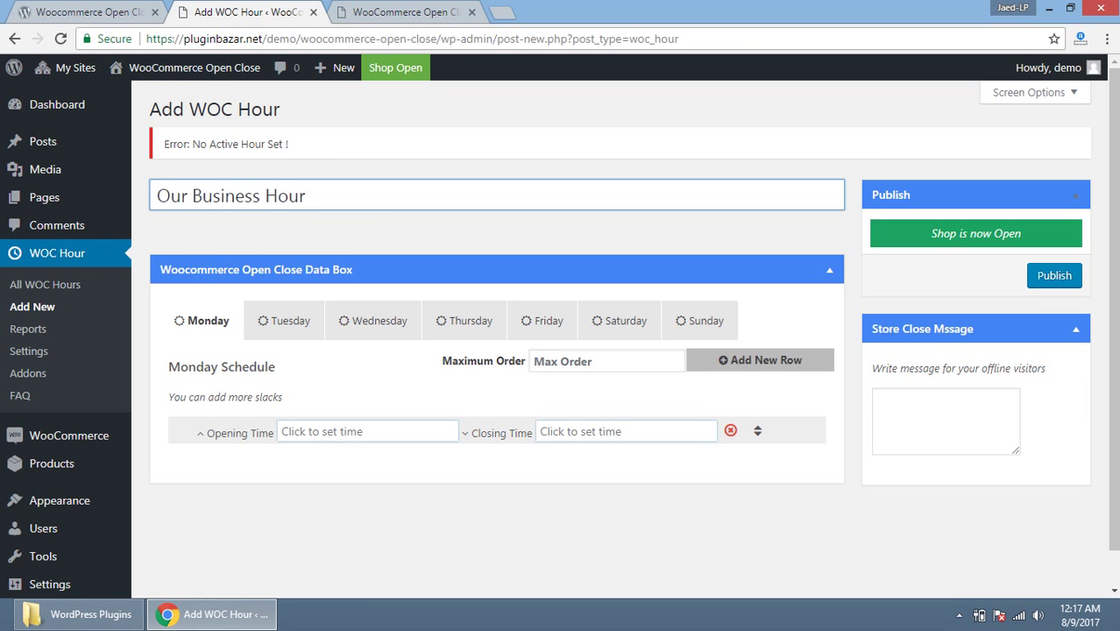
{"action": "key", "text": "ctrl+Right"}
{"action": "key", "text": "shift+End"}
{"action": "type", "text": "Schedule"}
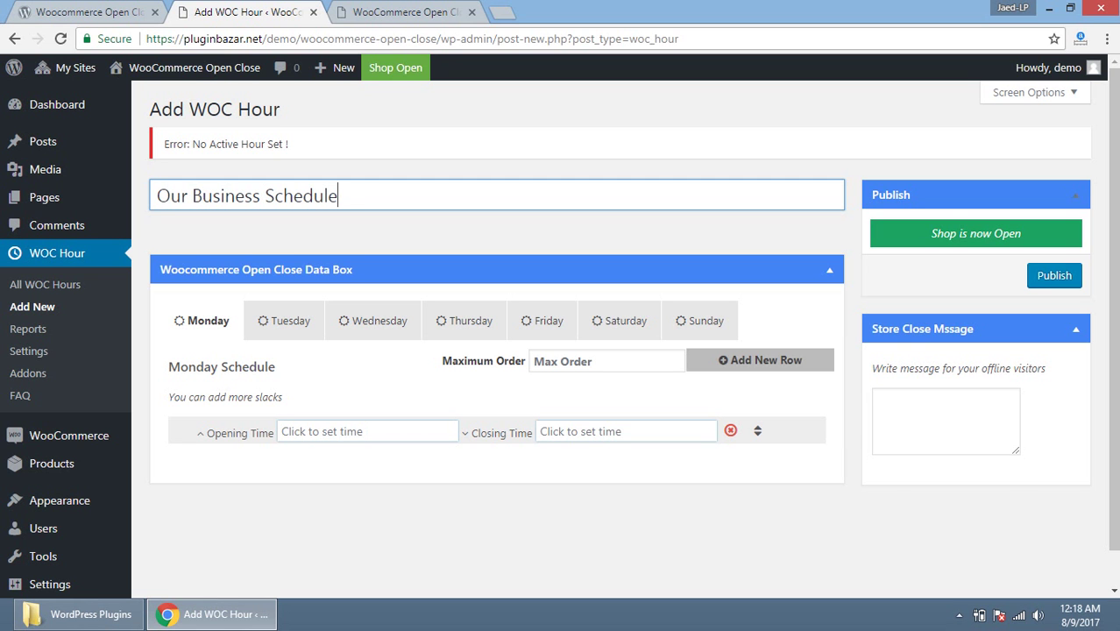
{"action": "left_click", "coordinate": [1080, 615]}
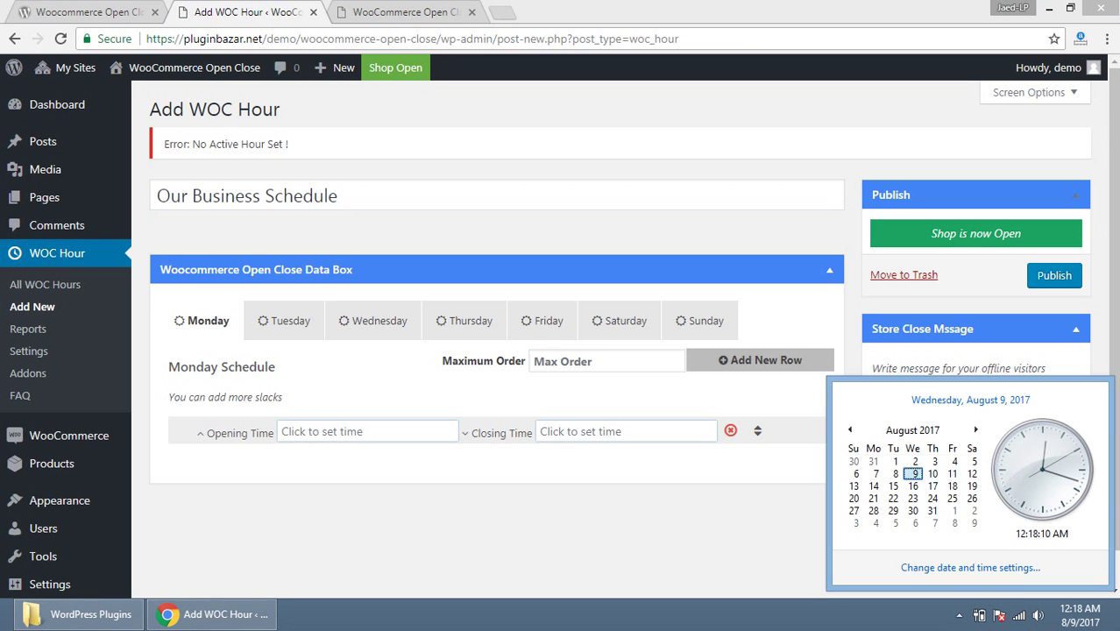
Step: Set Wednesday's hours to 09:00–17:00 and publish the Our Business Schedule hour set
{"action": "key", "text": "Escape"}
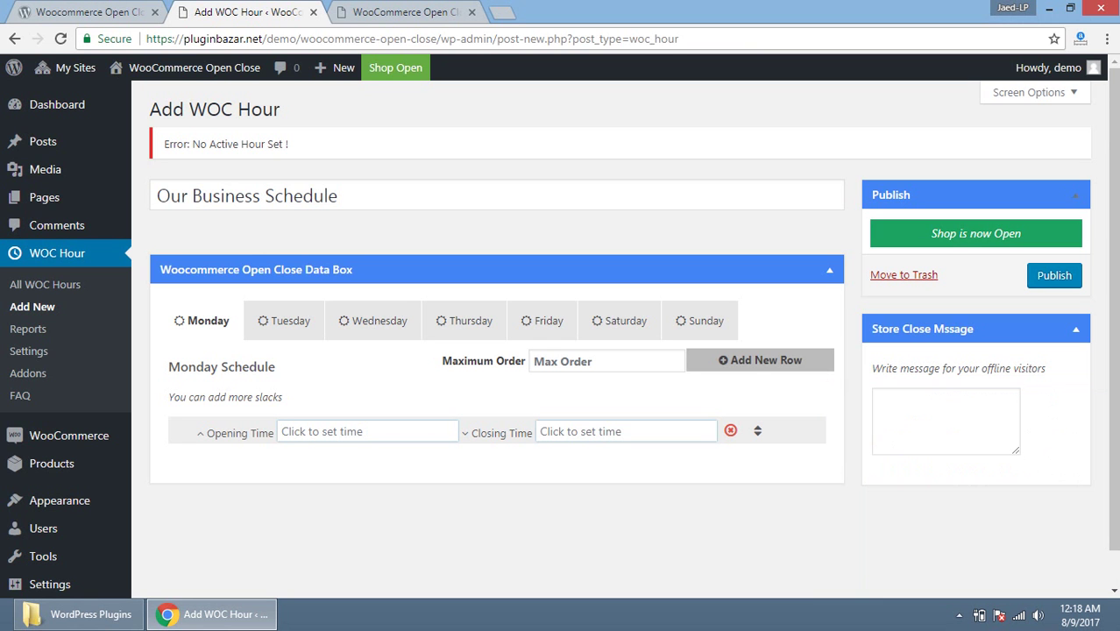
{"action": "left_click", "coordinate": [373, 320]}
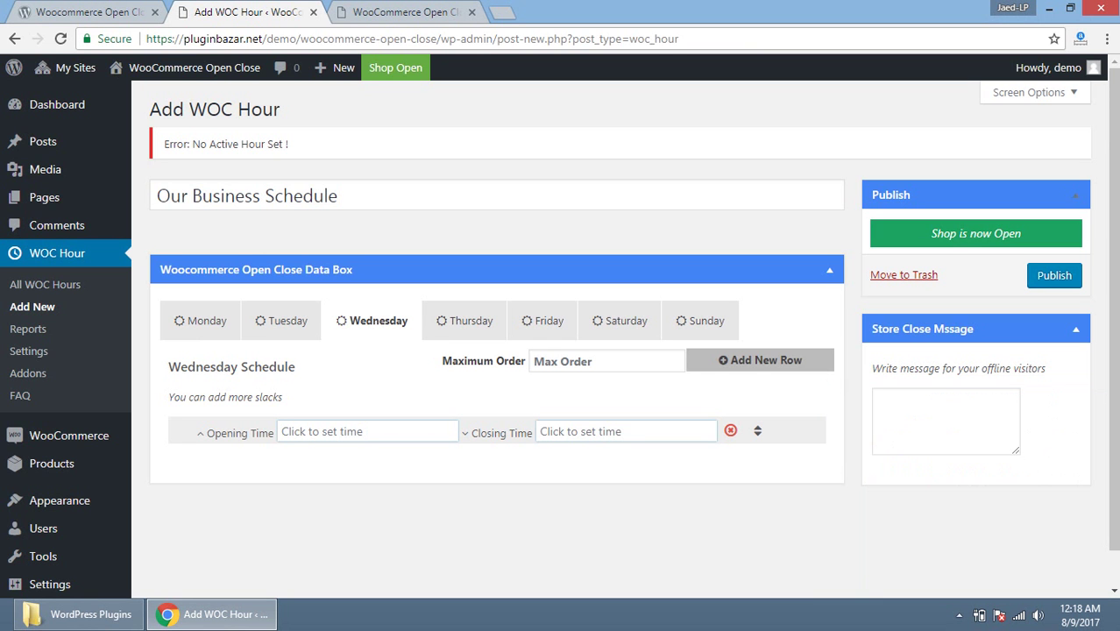
{"action": "left_click", "coordinate": [281, 432]}
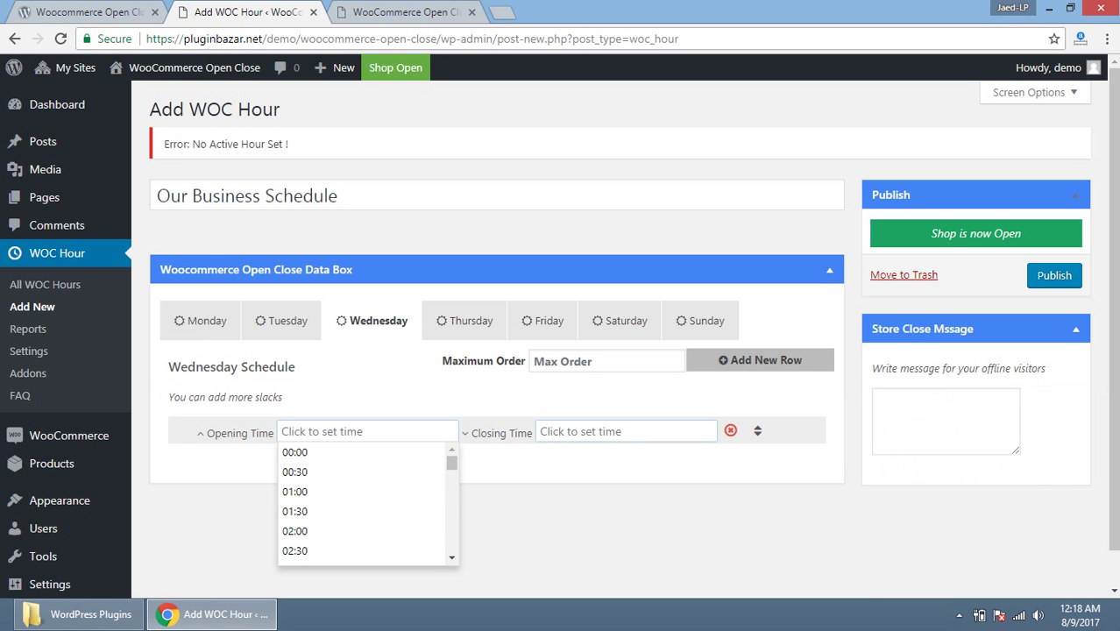
{"action": "type", "text": "09:00"}
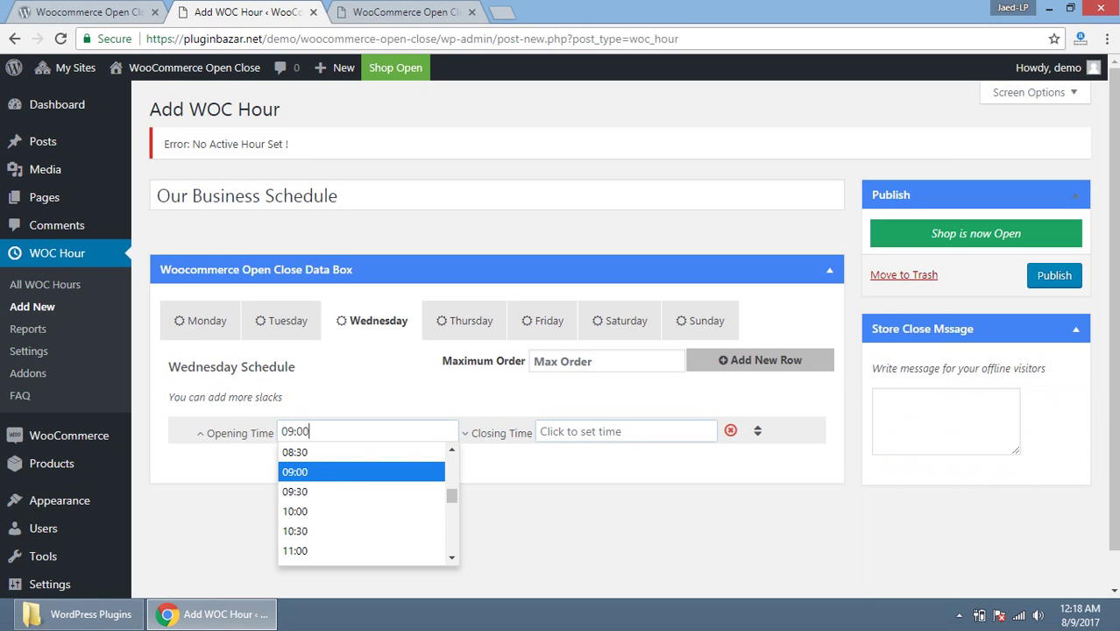
{"action": "left_click", "coordinate": [626, 432]}
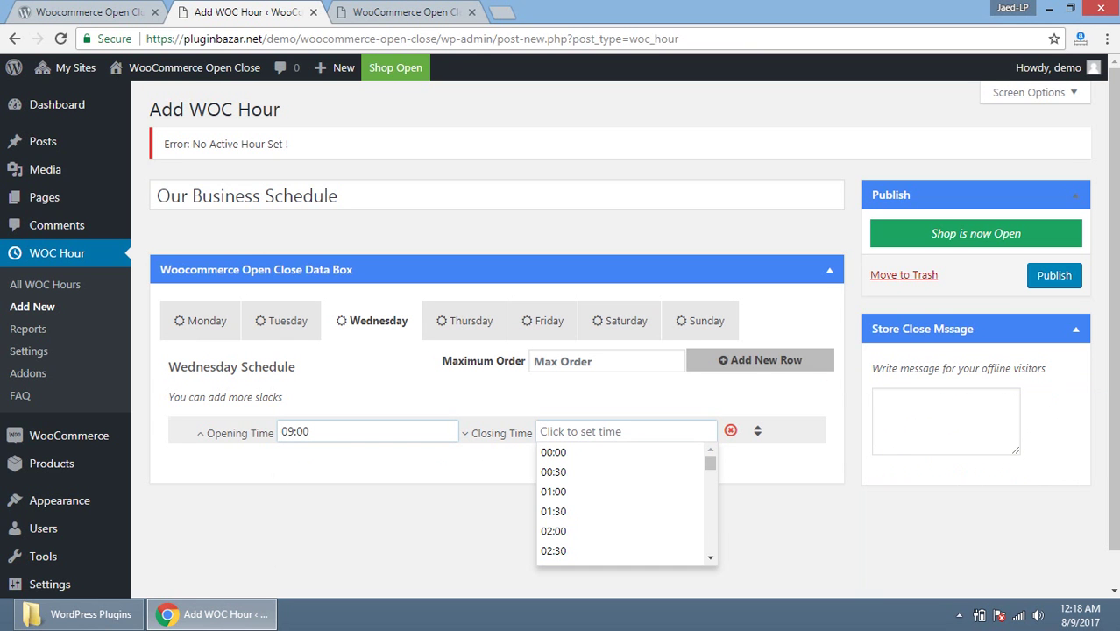
{"action": "type", "text": "17:00"}
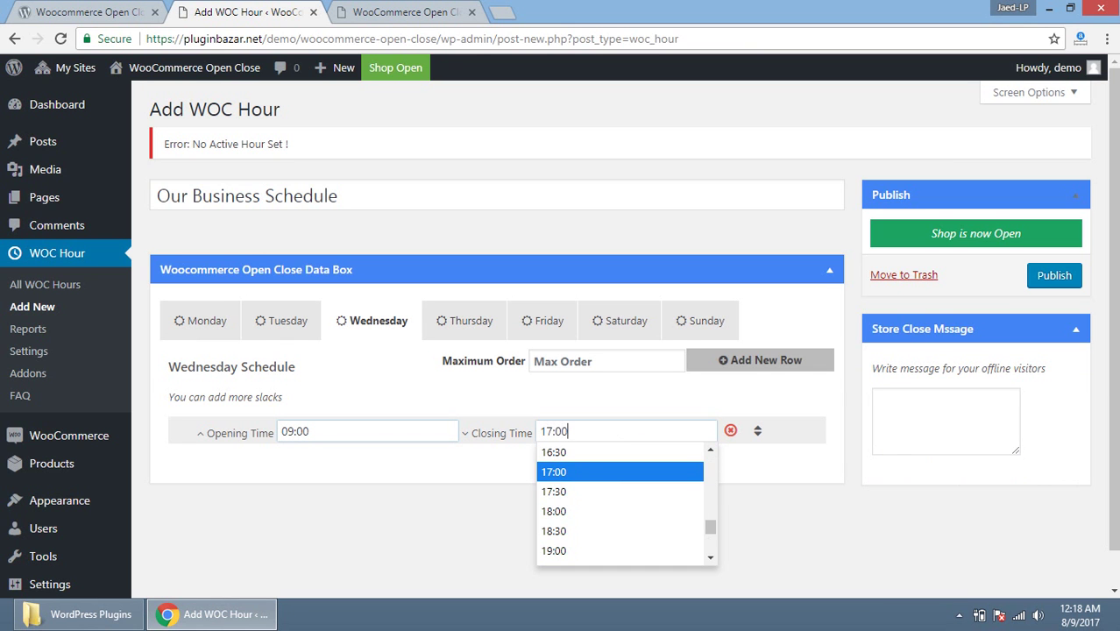
{"action": "key", "text": "Return"}
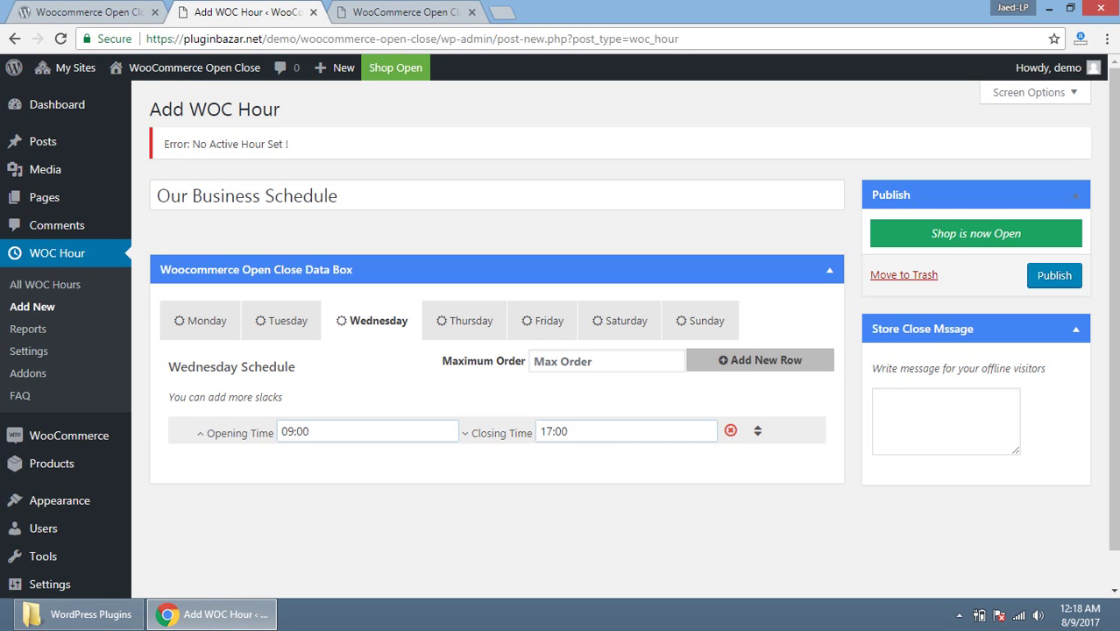
{"action": "key", "text": "Return"}
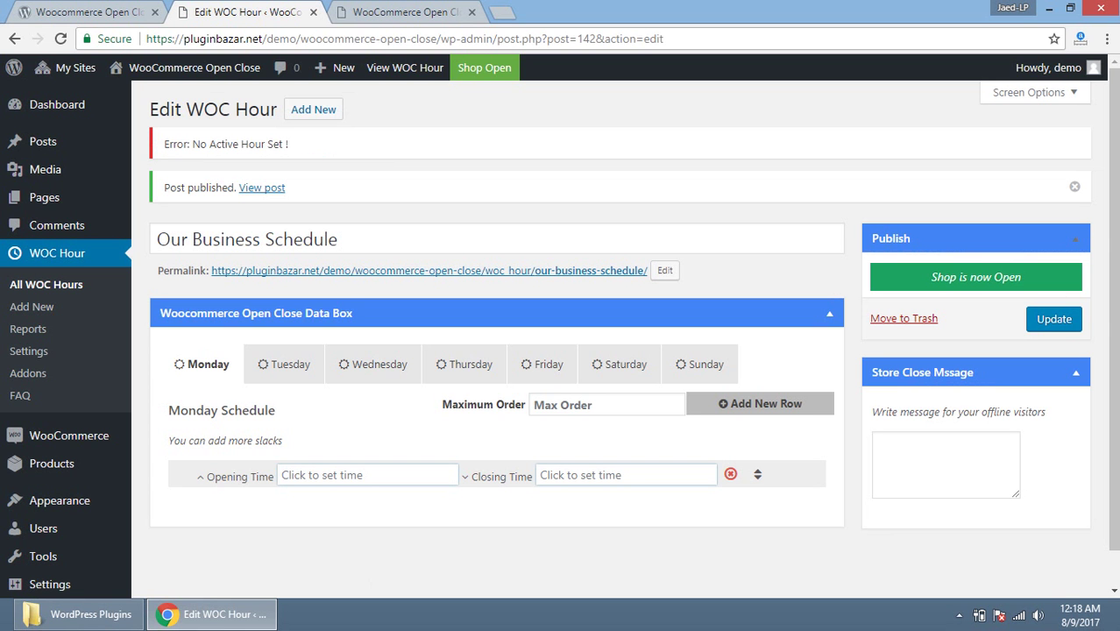
Step: Create a steps.txt text file on the desktop and open it in Notepad++
{"action": "left_click", "coordinate": [1049, 7]}
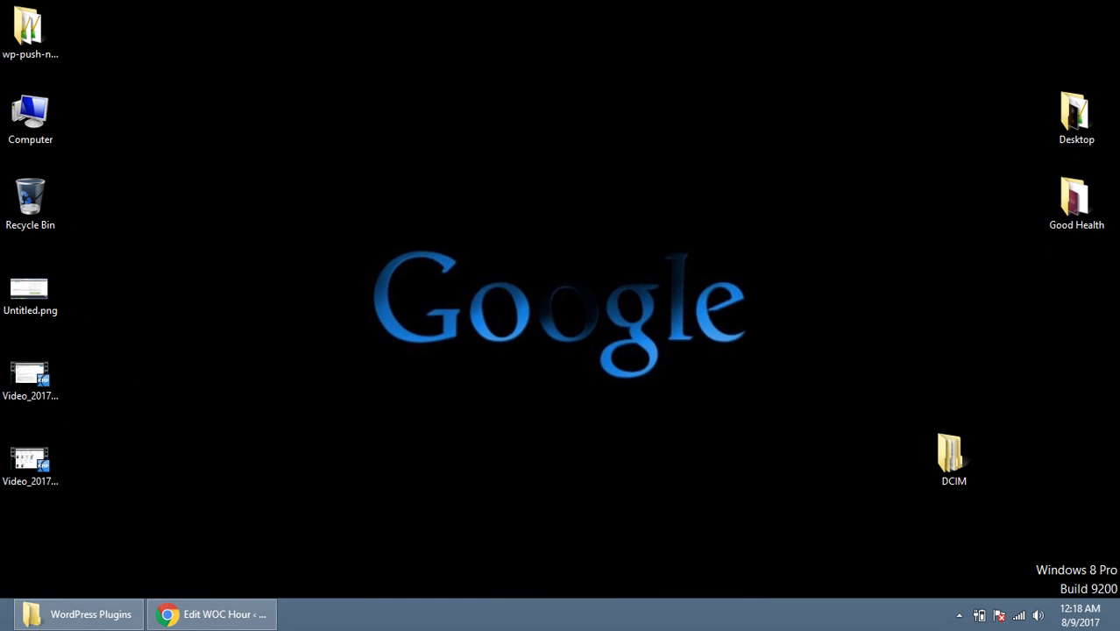
{"action": "right_click", "coordinate": [202, 196]}
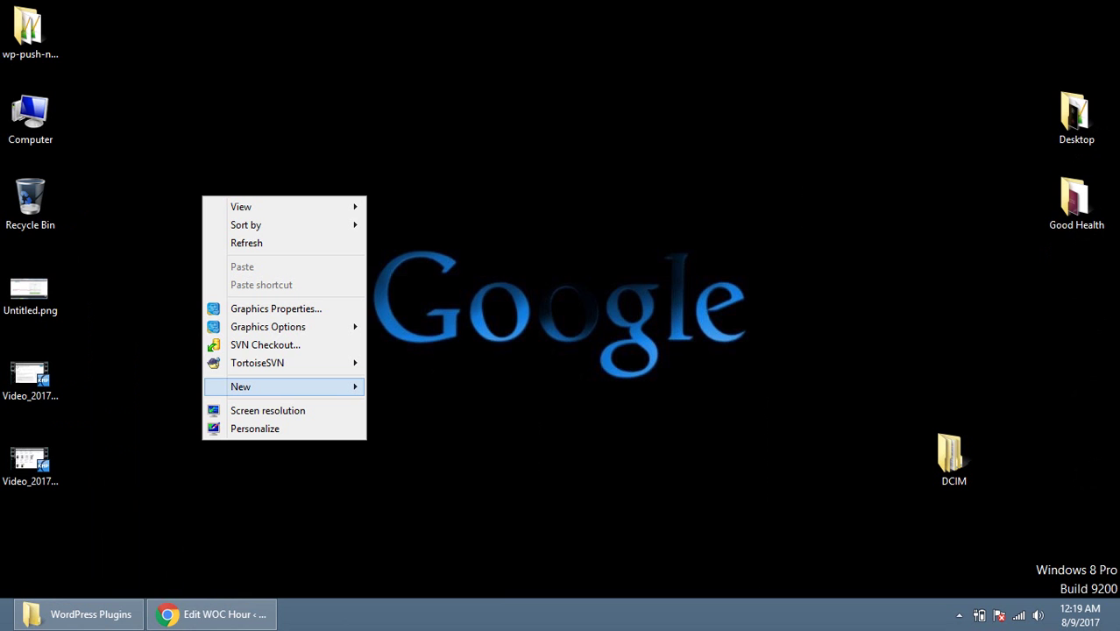
{"action": "mouse_move", "coordinate": [289, 387]}
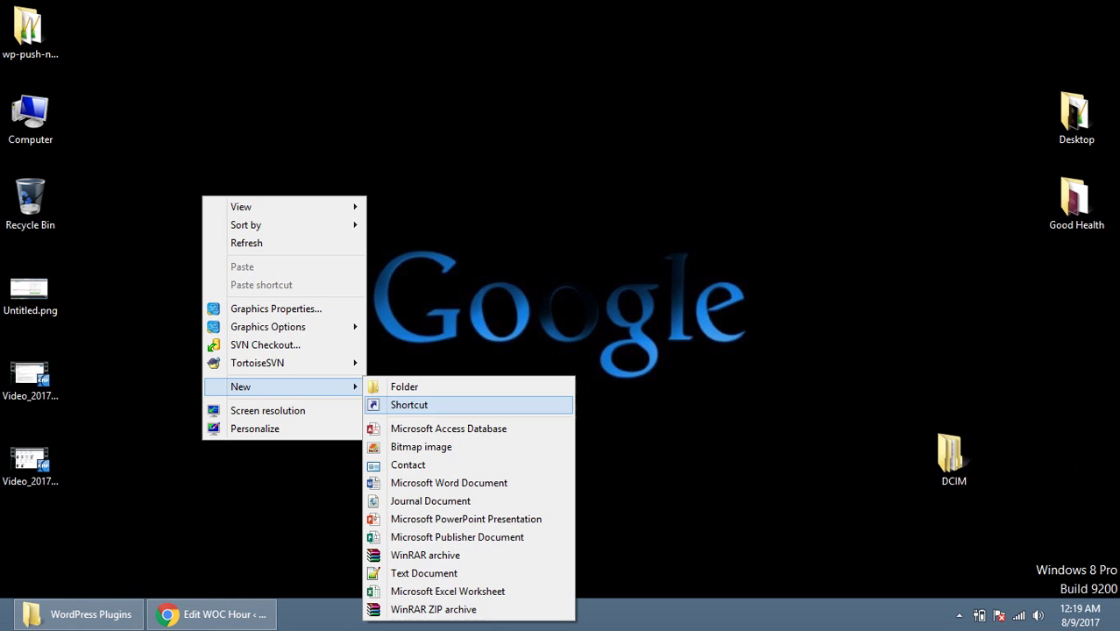
{"action": "left_click", "coordinate": [425, 571]}
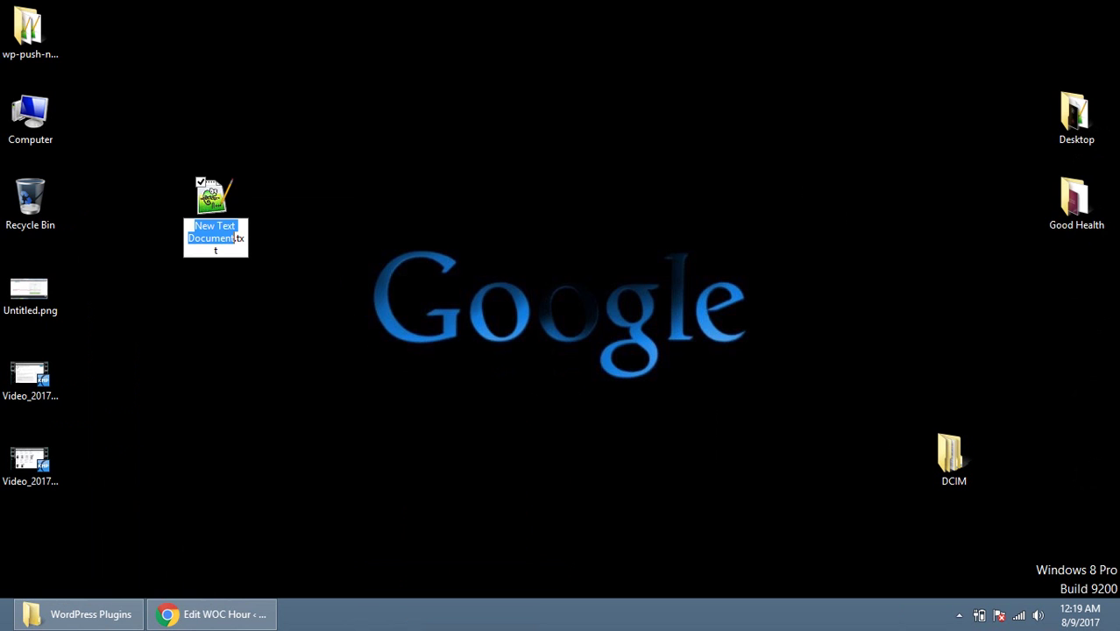
{"action": "type", "text": "steps"}
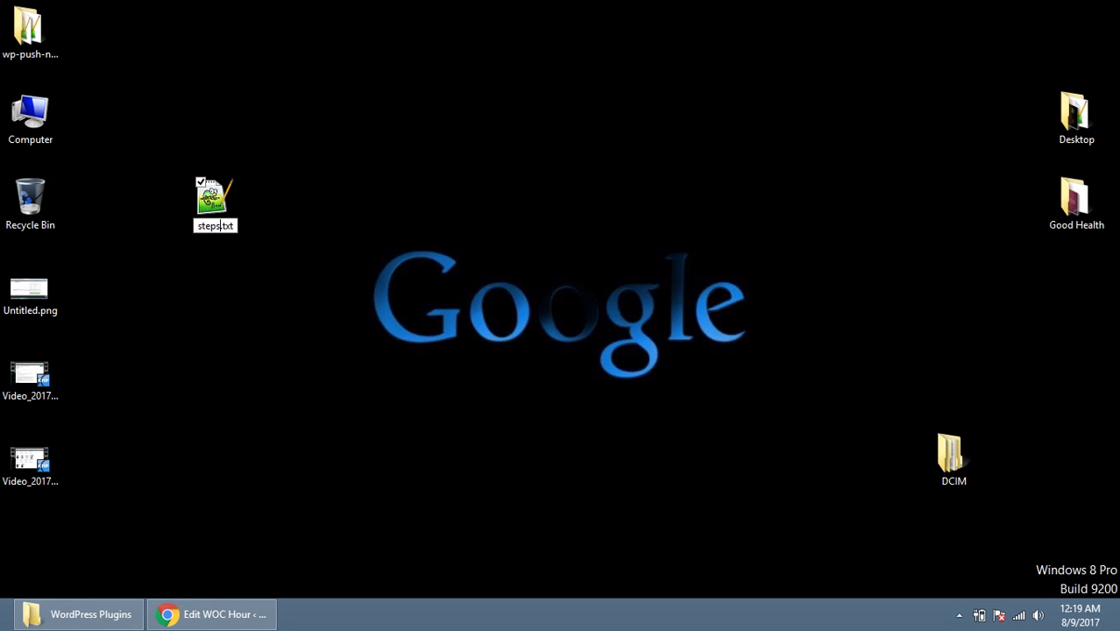
{"action": "key", "text": "Return"}
{"action": "right_click", "coordinate": [225, 210]}
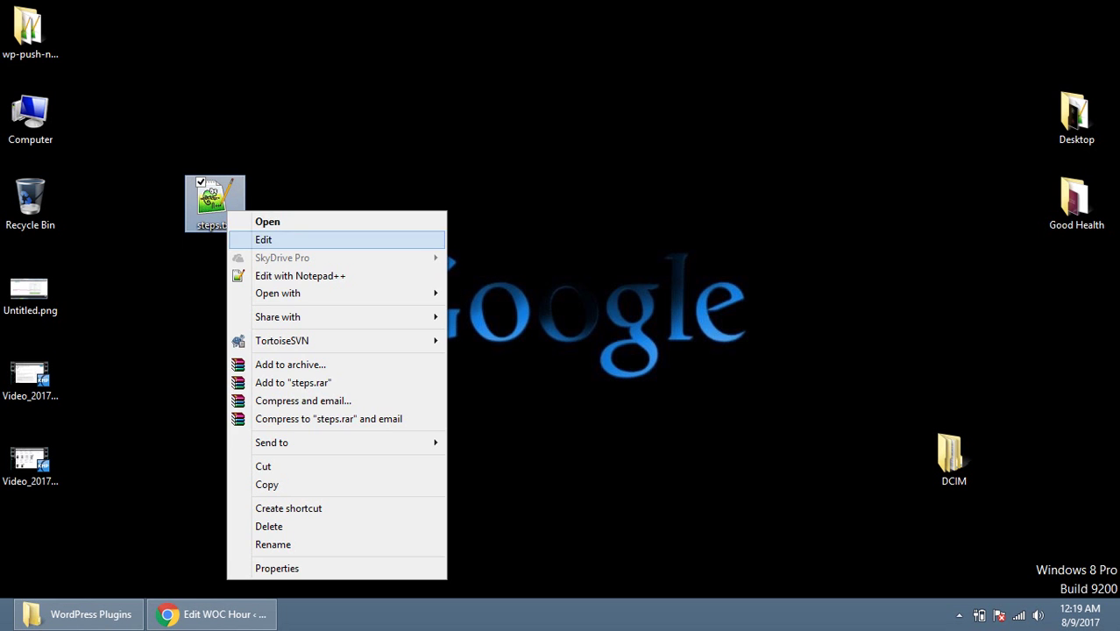
{"action": "left_click", "coordinate": [289, 276]}
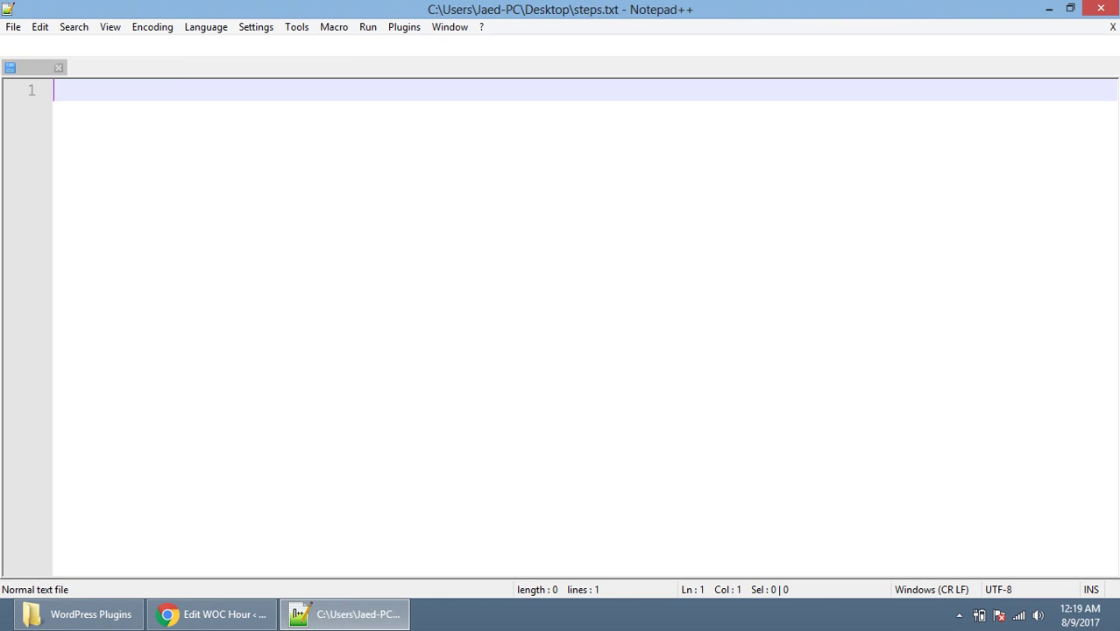
Step: Enlarge the text and write '1. Create an hour set' followed by '2.' on the next line
{"action": "key", "text": "ctrl+KP_Add"}
{"action": "key", "text": "ctrl+KP_Add"}
{"action": "key", "text": "ctrl+KP_Add"}
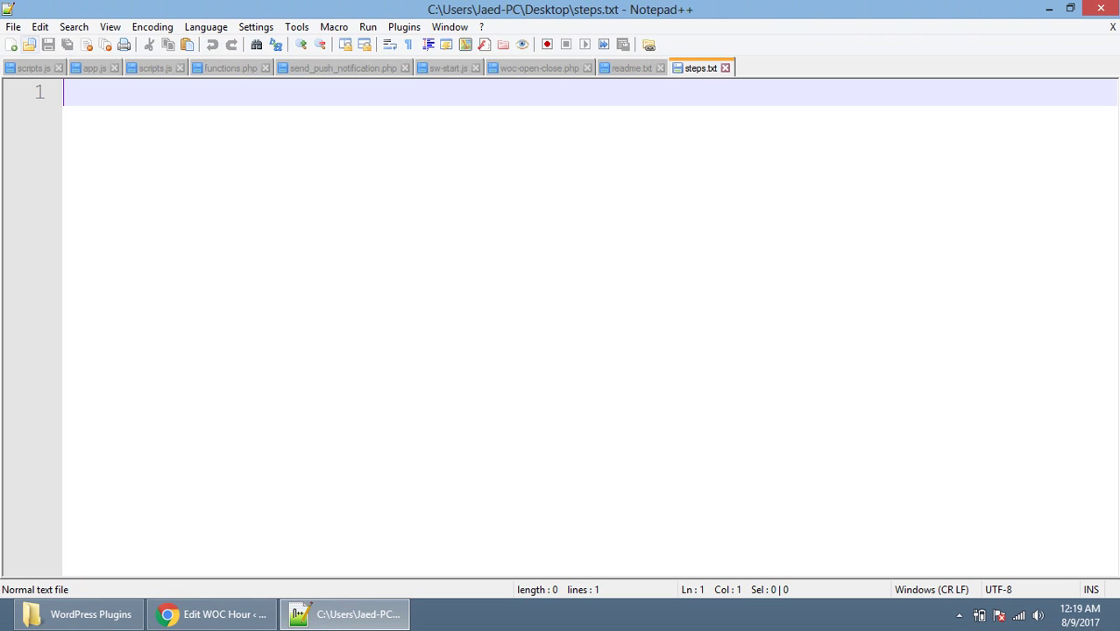
{"action": "key", "text": "Return"}
{"action": "key", "text": "Return"}
{"action": "key", "text": "Return"}
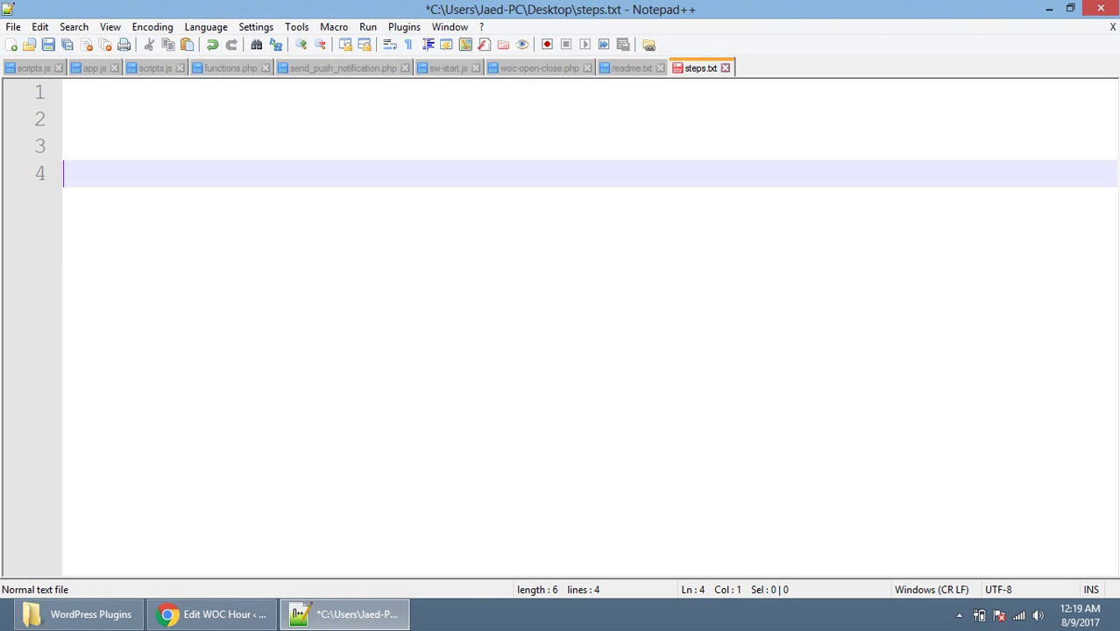
{"action": "type", "text": "1. Create a"}
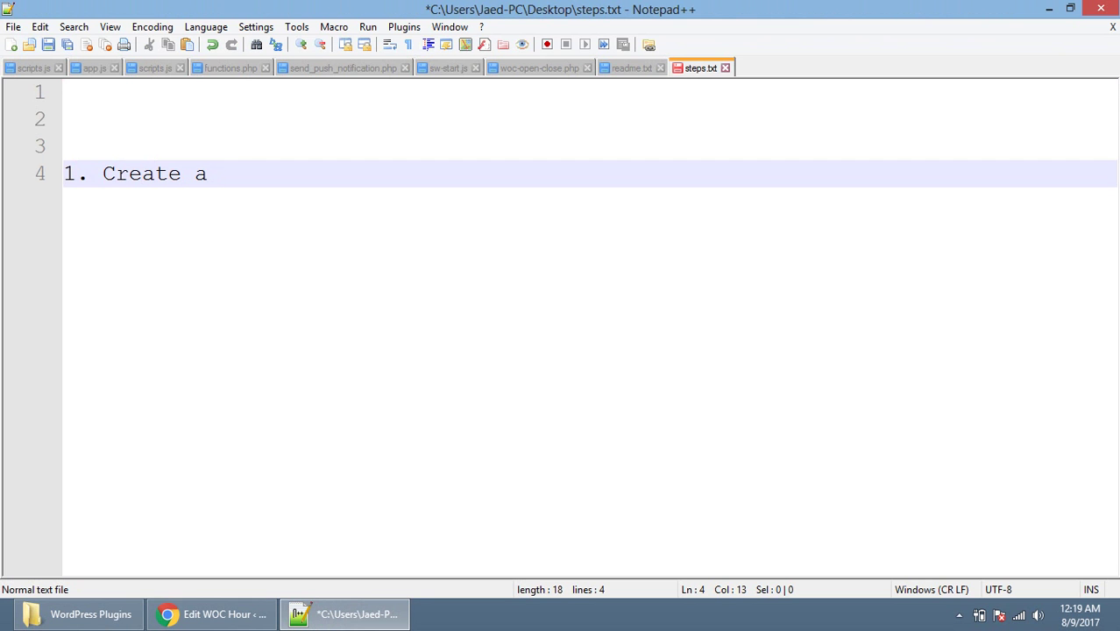
{"action": "key", "text": "BackSpace"}
{"action": "type", "text": "n hour set"}
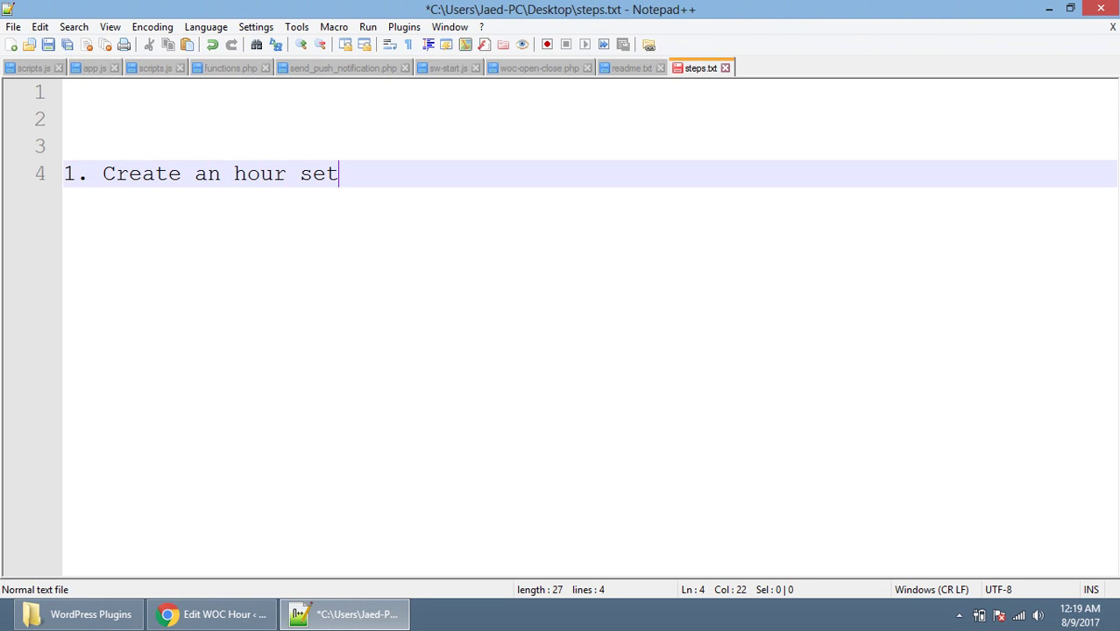
{"action": "key", "text": "Return"}
{"action": "type", "text": "2."}
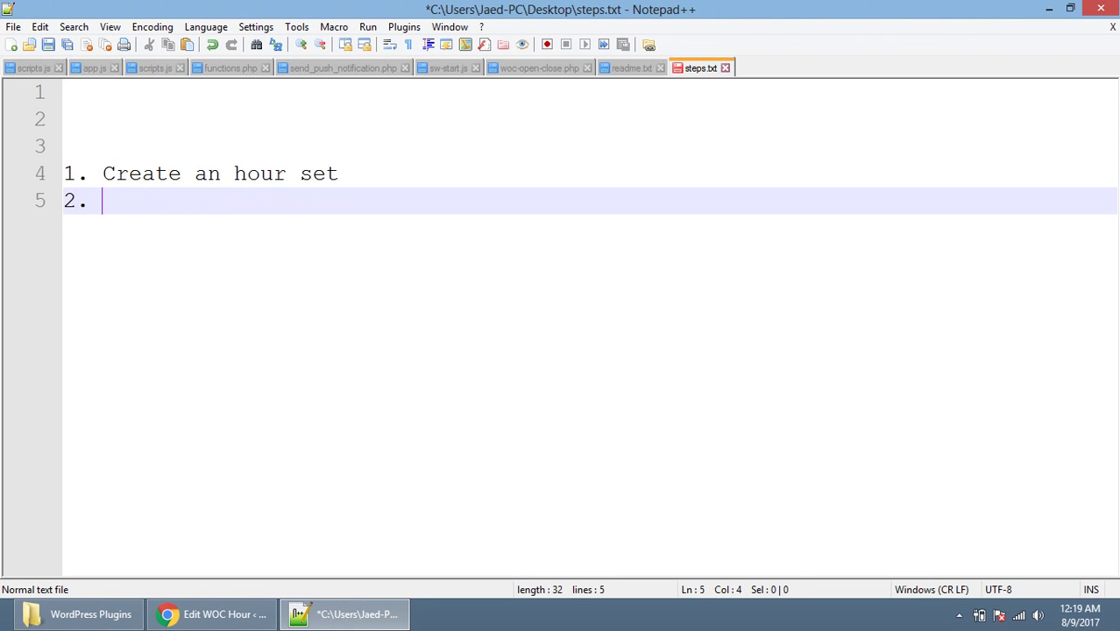
{"action": "left_click", "coordinate": [303, 612]}
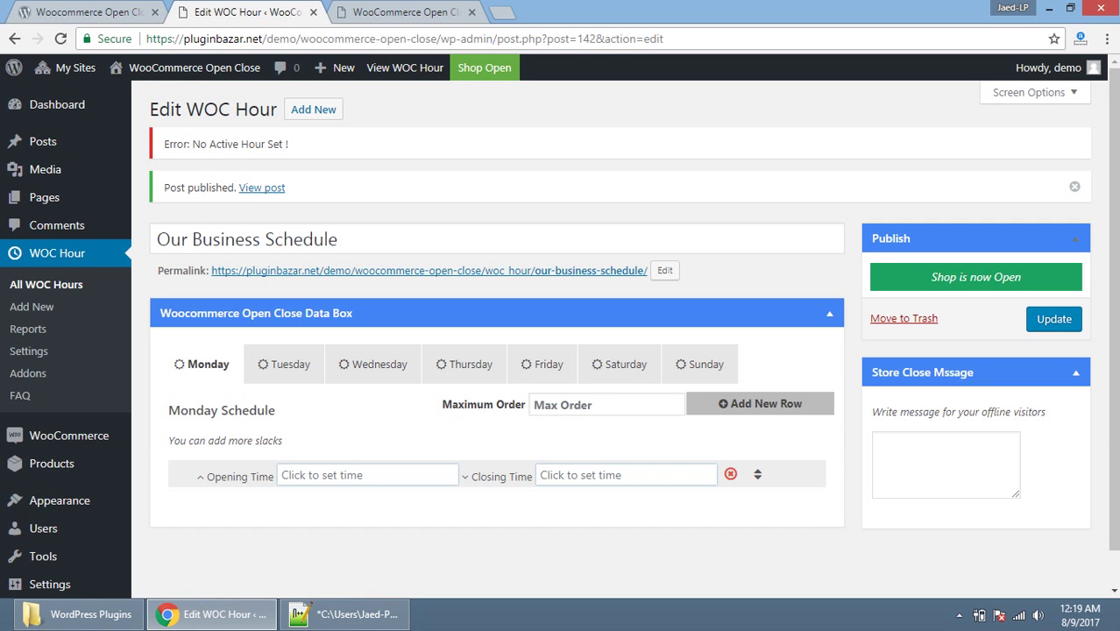
Step: In WOC Hour Settings, select Our Business Schedule as the Active Timeset and save
{"action": "left_click", "coordinate": [28, 350]}
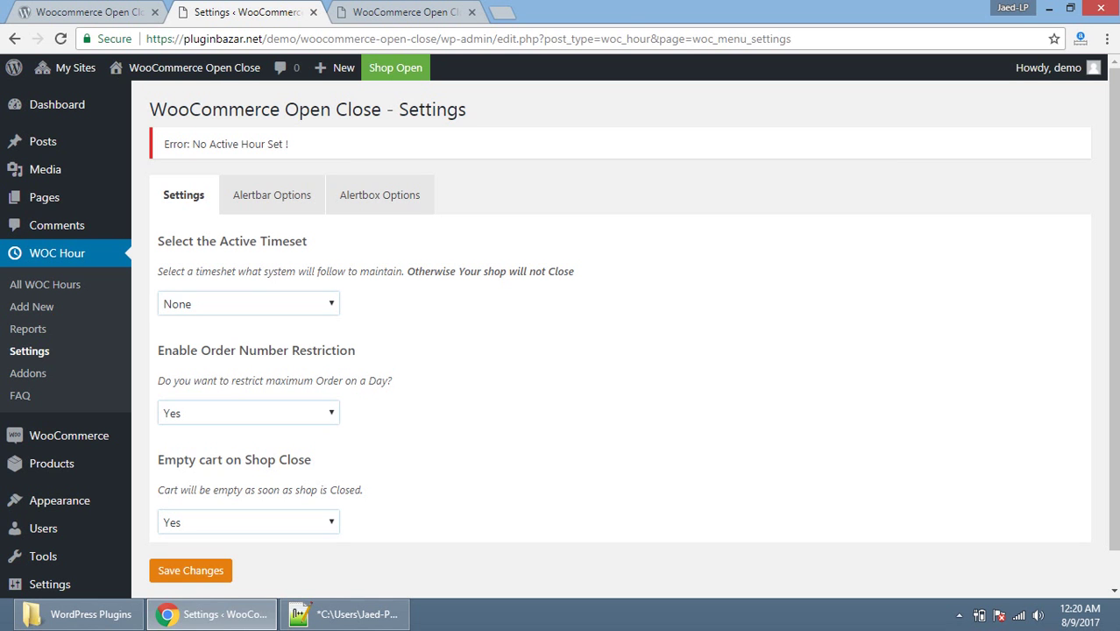
{"action": "left_click", "coordinate": [248, 303]}
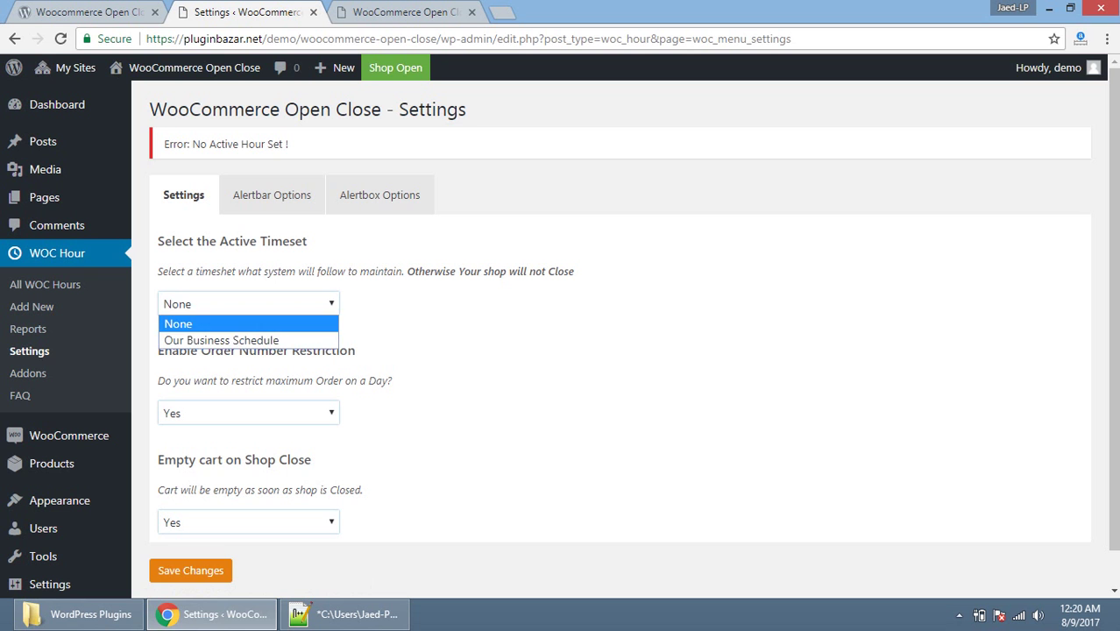
{"action": "key", "text": "Return"}
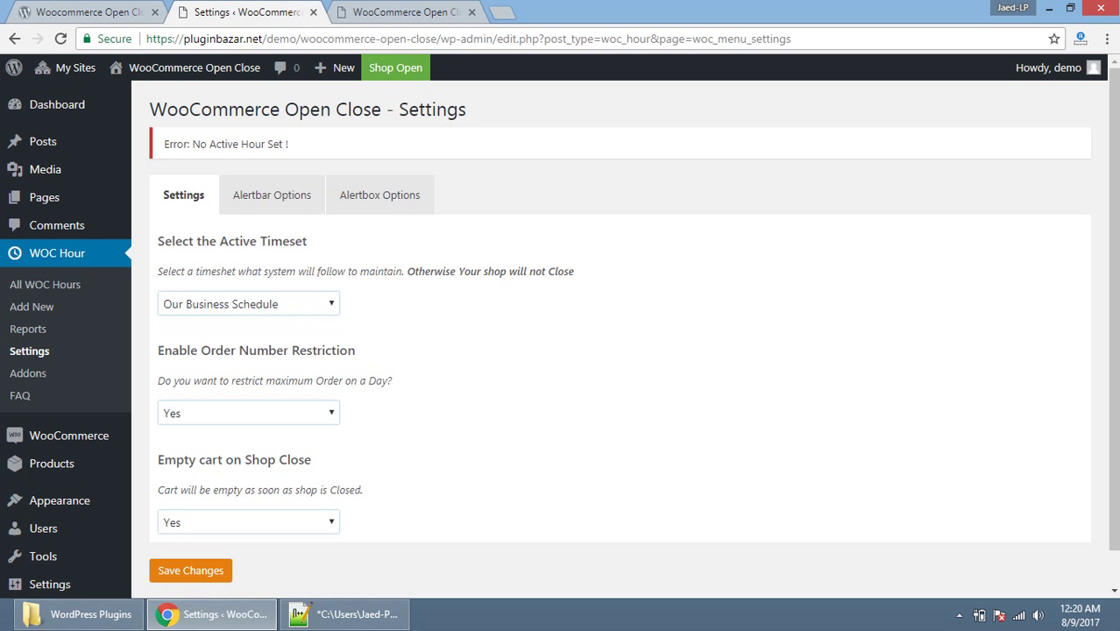
{"action": "scroll", "coordinate": [559, 329], "scroll_direction": "down", "scroll_amount": 1}
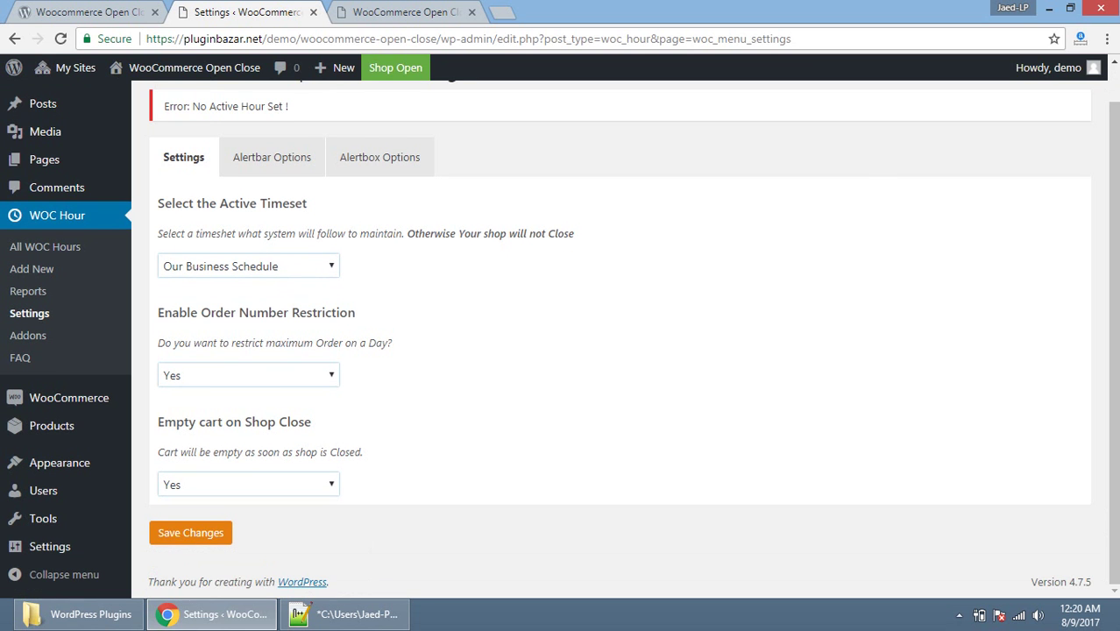
{"action": "key", "text": "Return"}
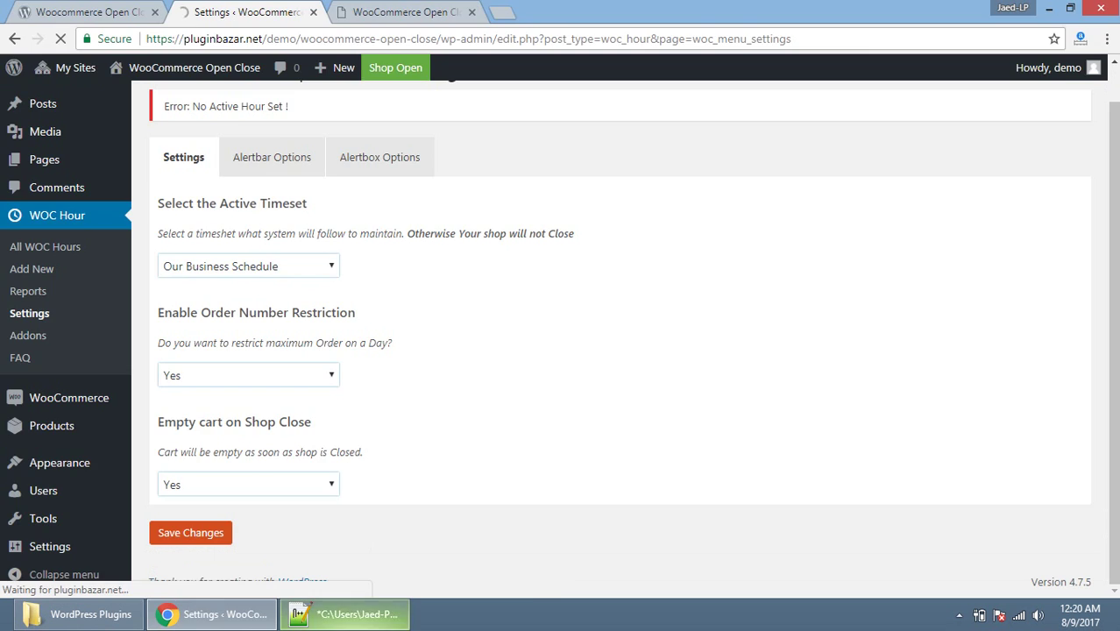
Step: In steps.txt, type 'Select an Active hour set from Settings' after '2.' and start a new line
{"action": "left_click", "coordinate": [303, 606]}
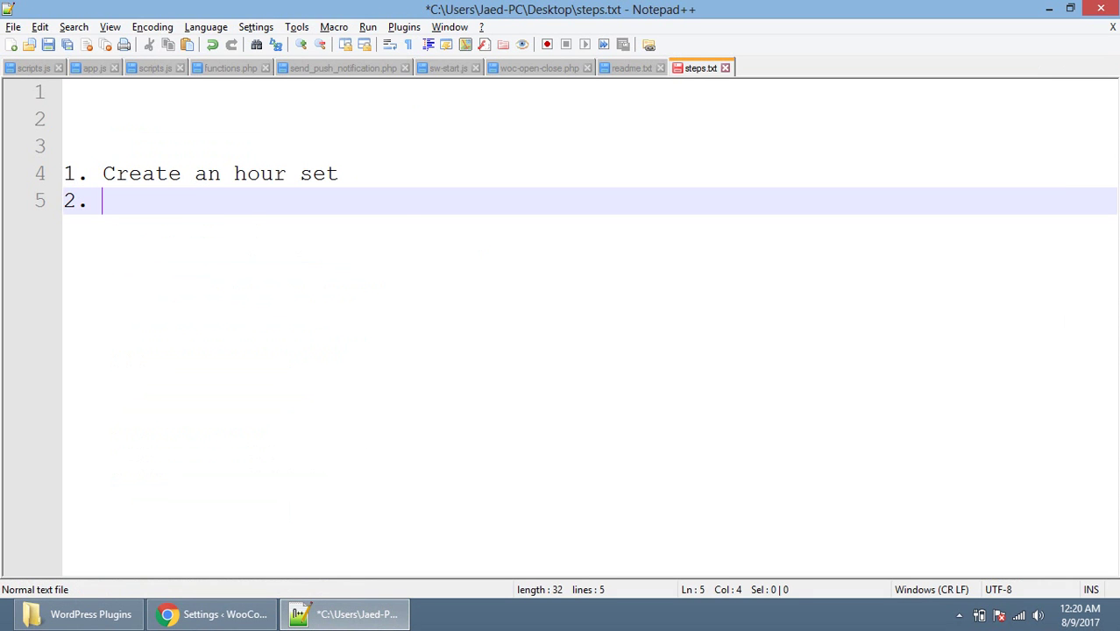
{"action": "type", "text": "Select an Active"}
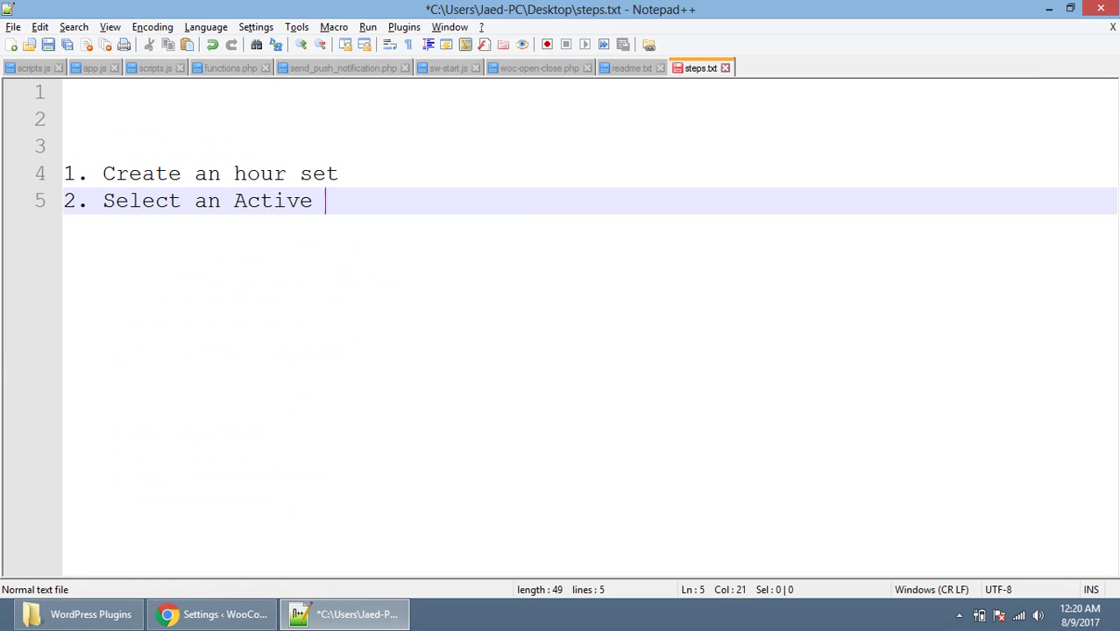
{"action": "type", "text": "hour set fr"}
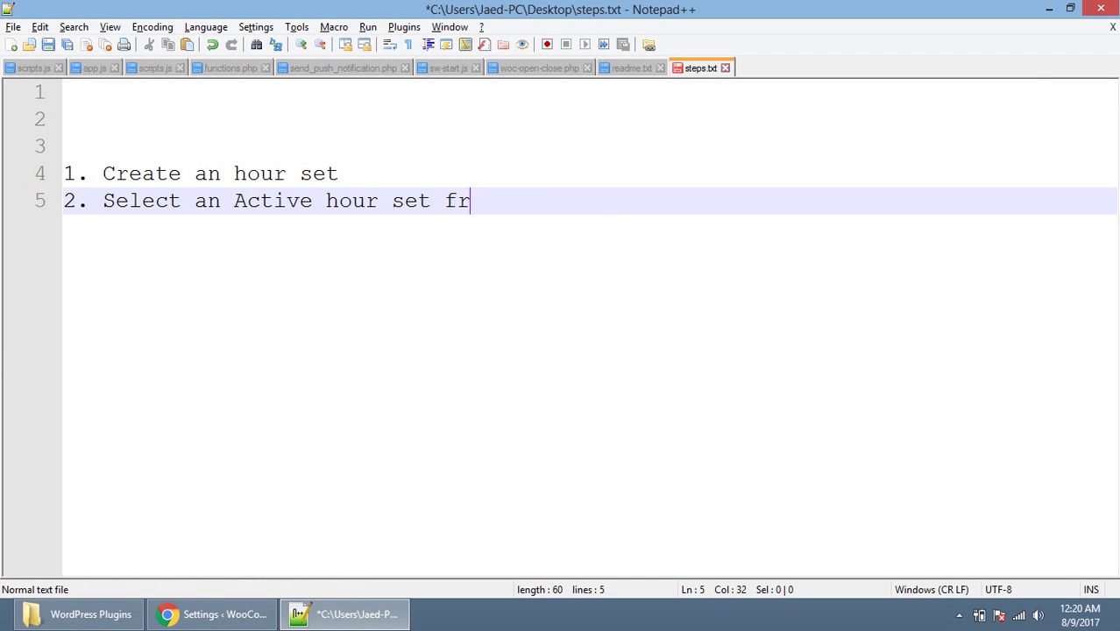
{"action": "type", "text": "om Setti"}
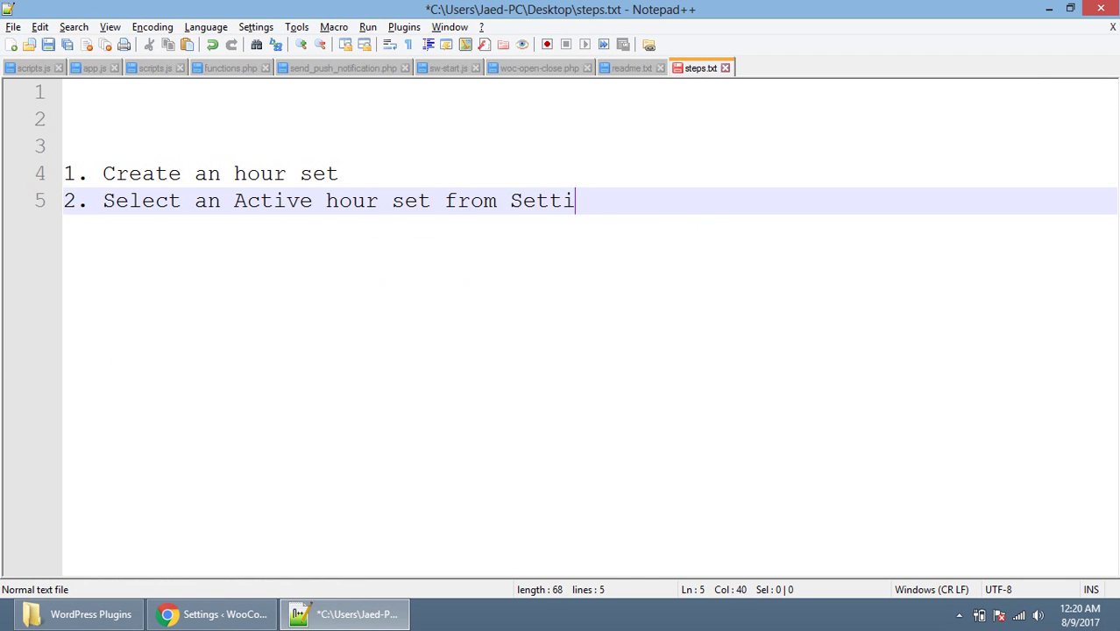
{"action": "type", "text": "ngs"}
{"action": "key", "text": "Return"}
Step: From the All WOC Hours list, open Our Business Schedule for editing
{"action": "left_click", "coordinate": [211, 614]}
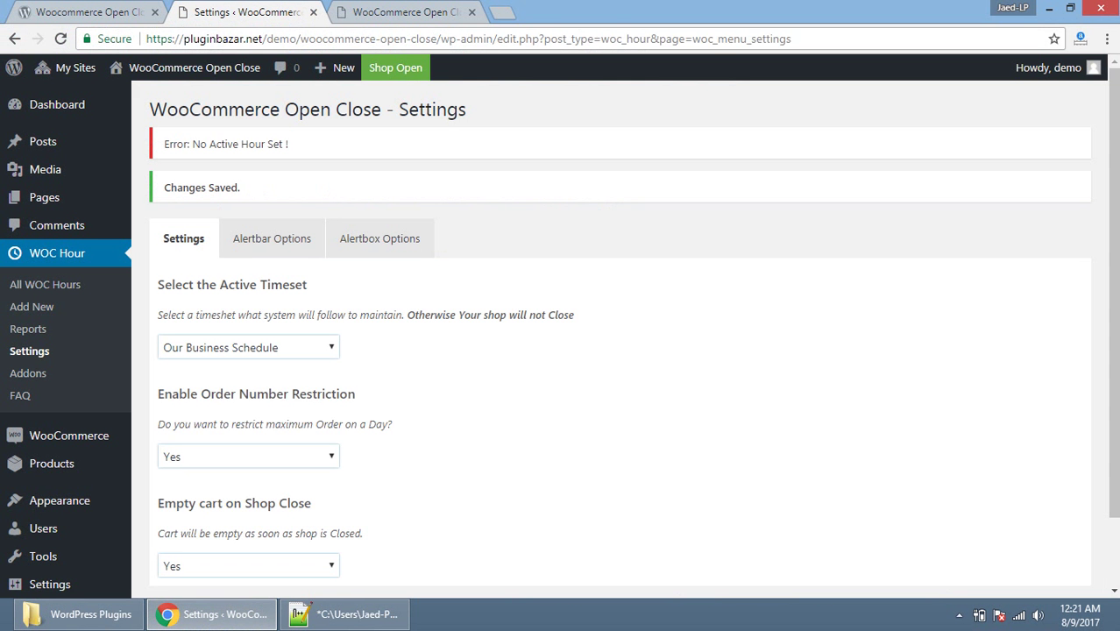
{"action": "left_click", "coordinate": [45, 285]}
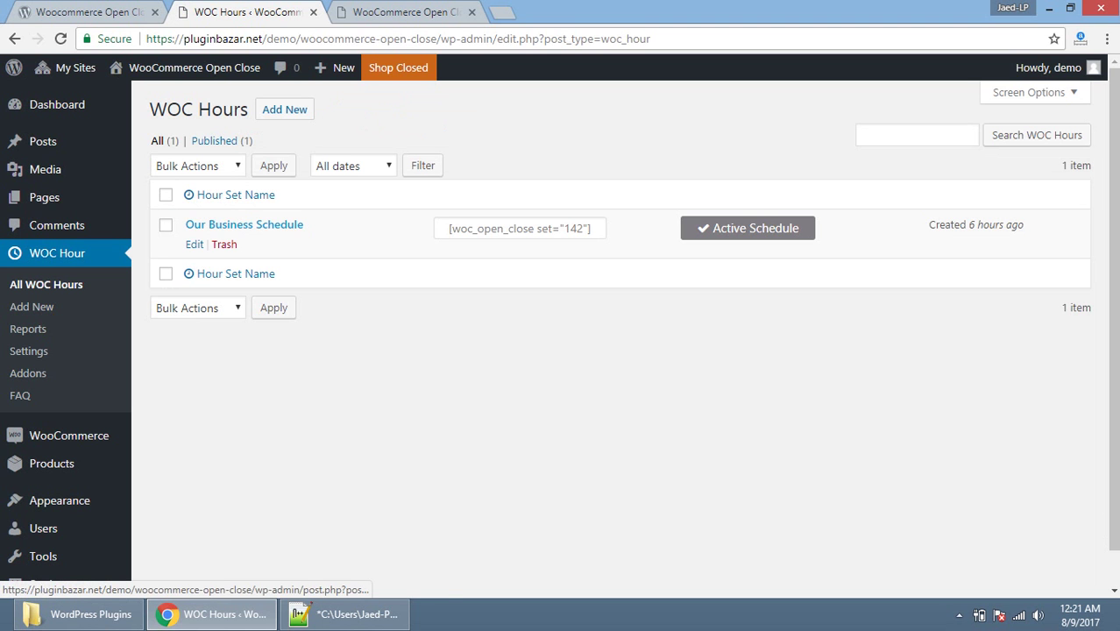
{"action": "left_click", "coordinate": [243, 224]}
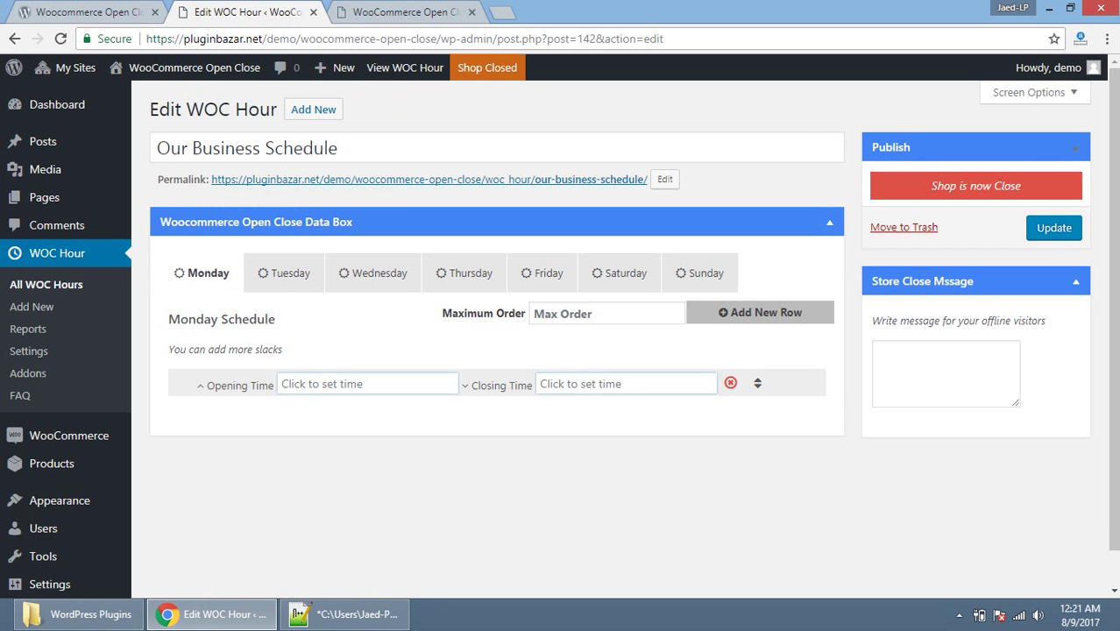
Step: Enter the Store Close Message 'We are not delivering at this moment, Please check latter, Thanks' and update
{"action": "left_click", "coordinate": [877, 350]}
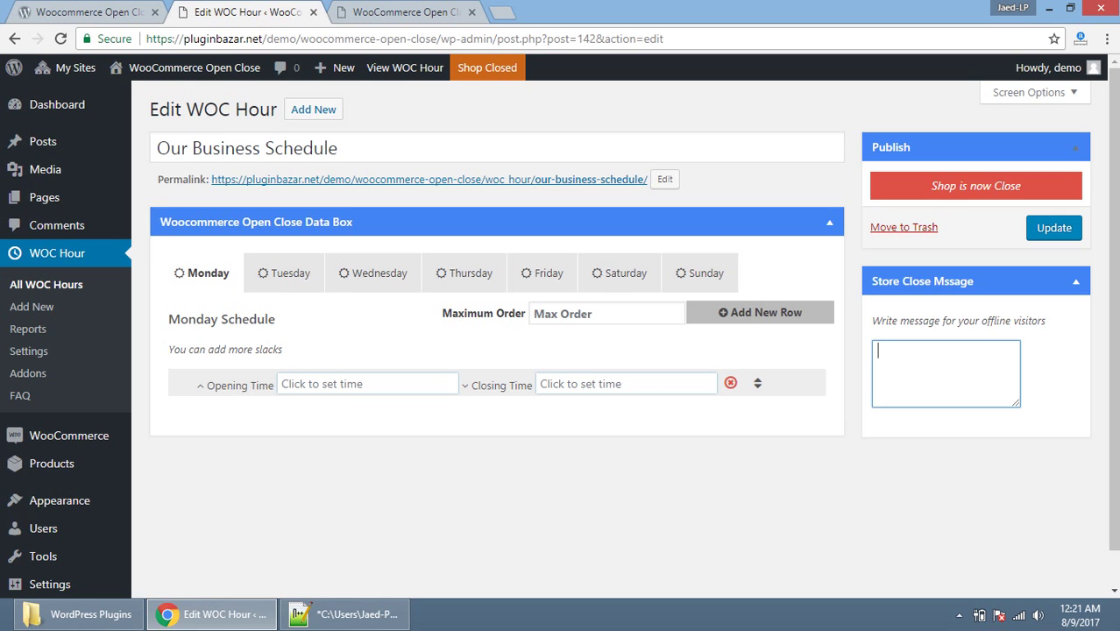
{"action": "type", "text": "We are not delivering "}
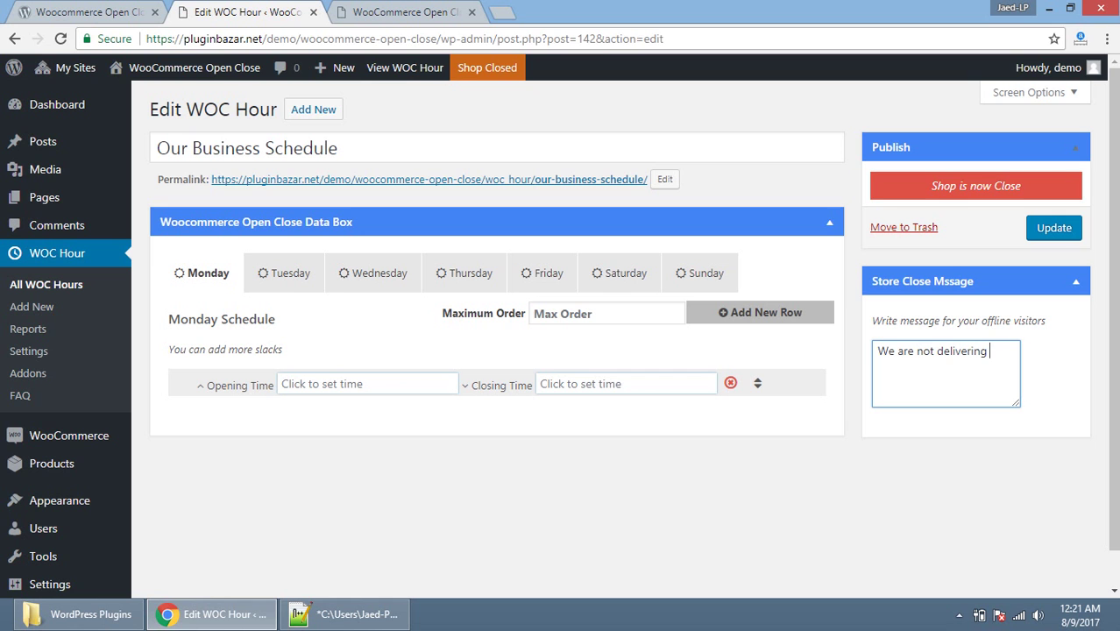
{"action": "type", "text": "at this moment, Please"}
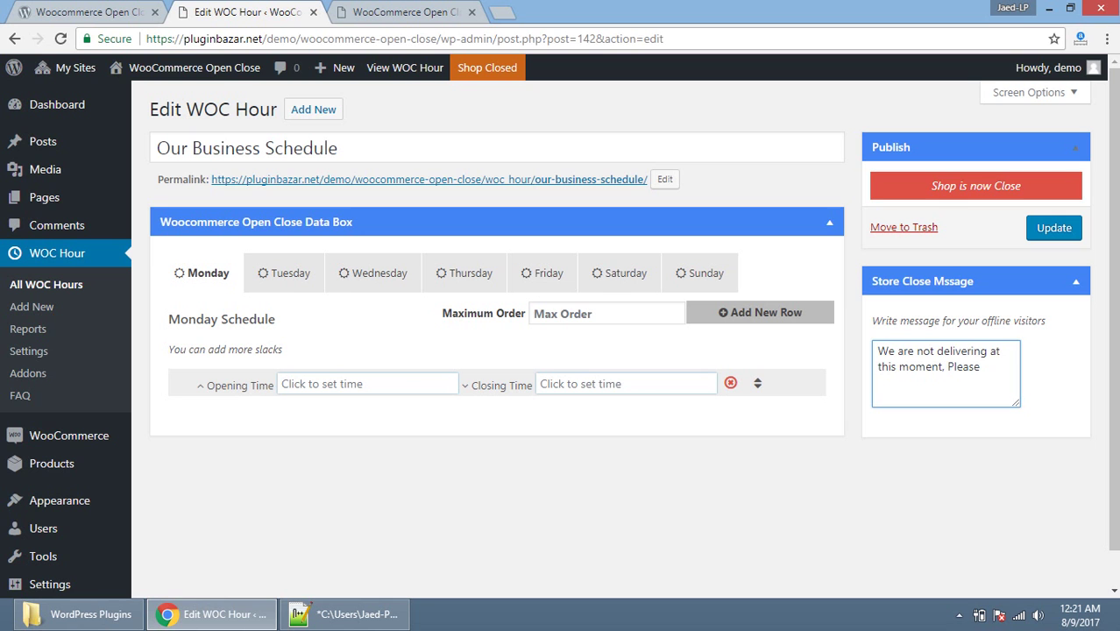
{"action": "type", "text": " check latter, Thanks"}
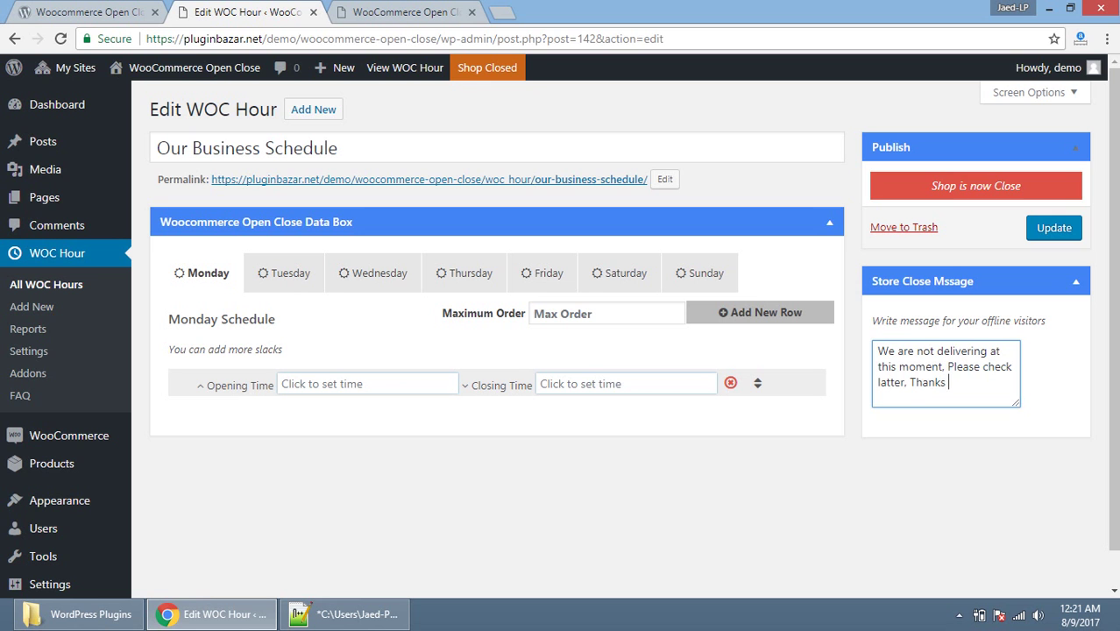
{"action": "left_click", "coordinate": [1053, 227]}
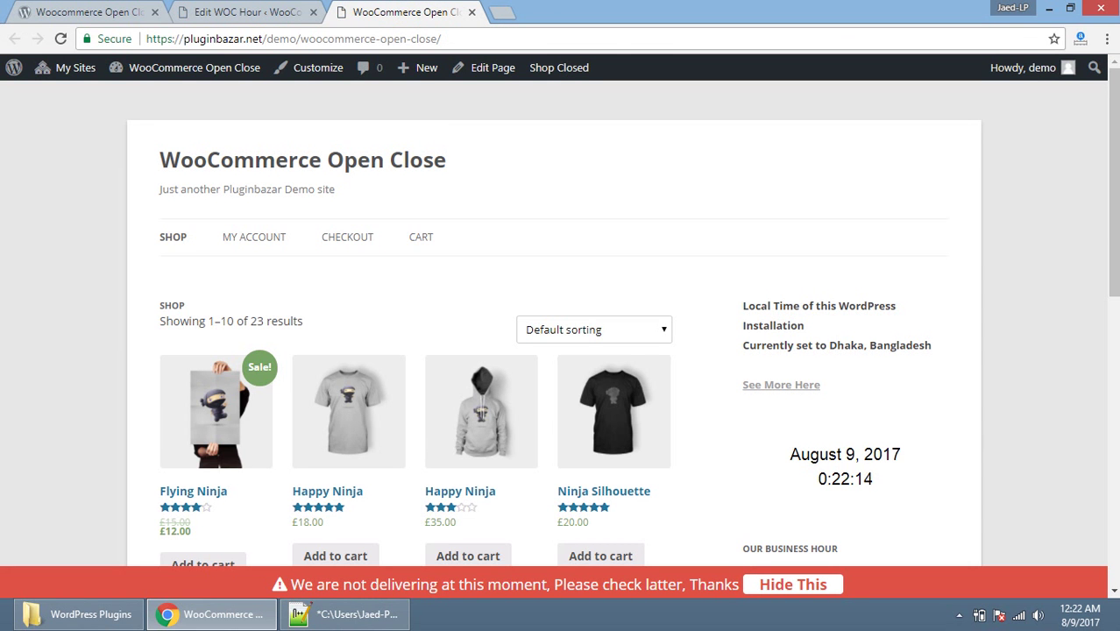
Step: Scroll down the storefront and highlight Wednesday's 09:00 - 17:00 business hours
{"action": "scroll", "coordinate": [561, 325], "scroll_direction": "down", "scroll_amount": 4}
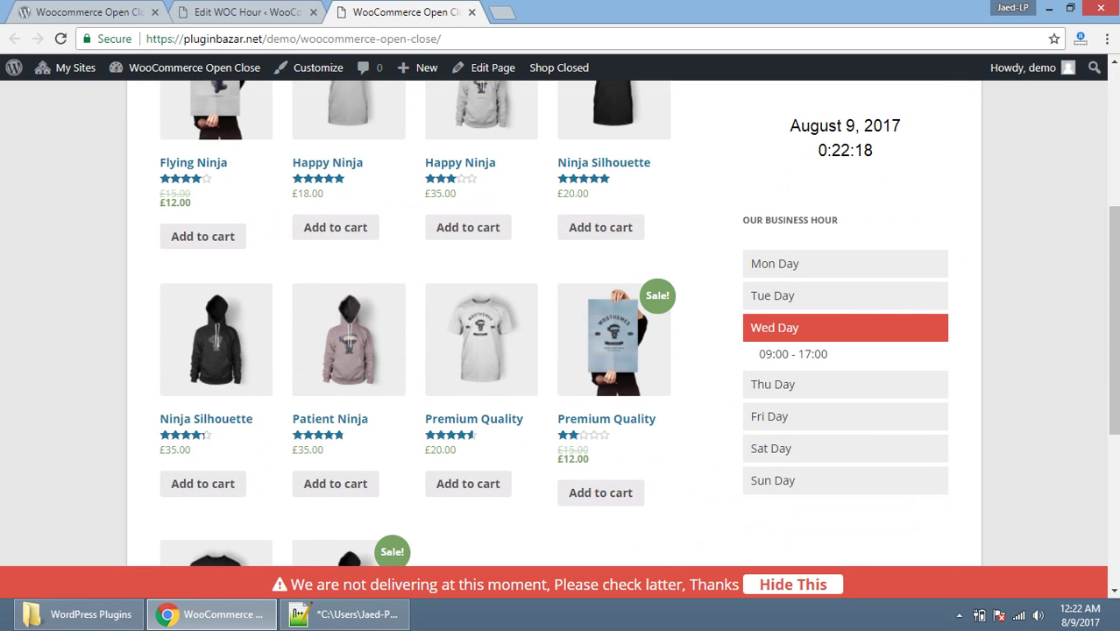
{"action": "left_click_drag", "start_coordinate": [757, 353], "coordinate": [829, 353]}
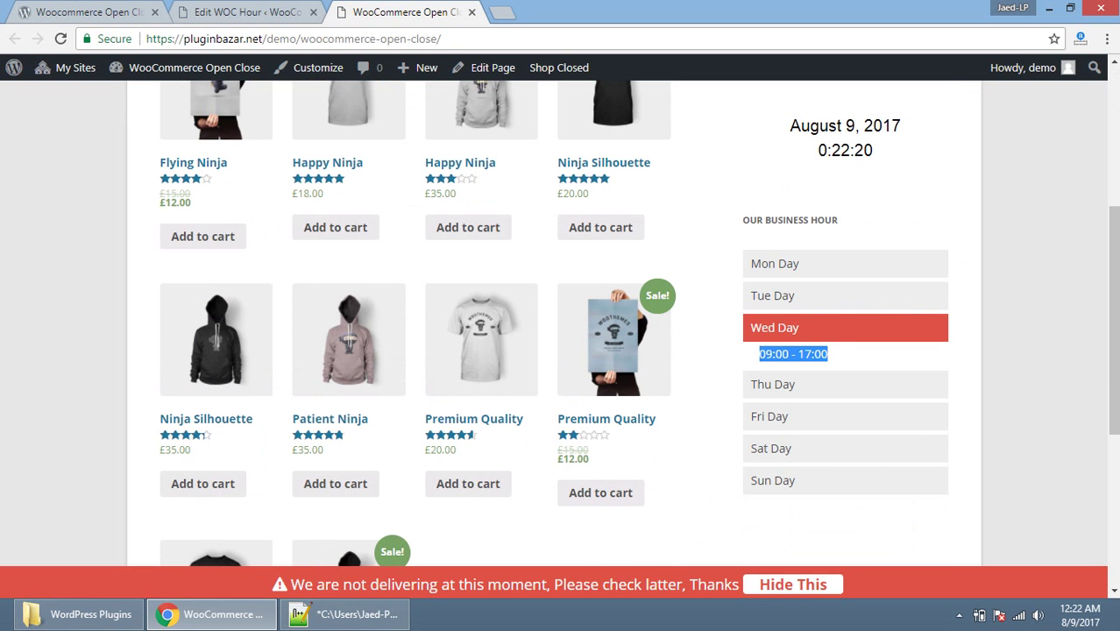
{"action": "left_click", "coordinate": [829, 353]}
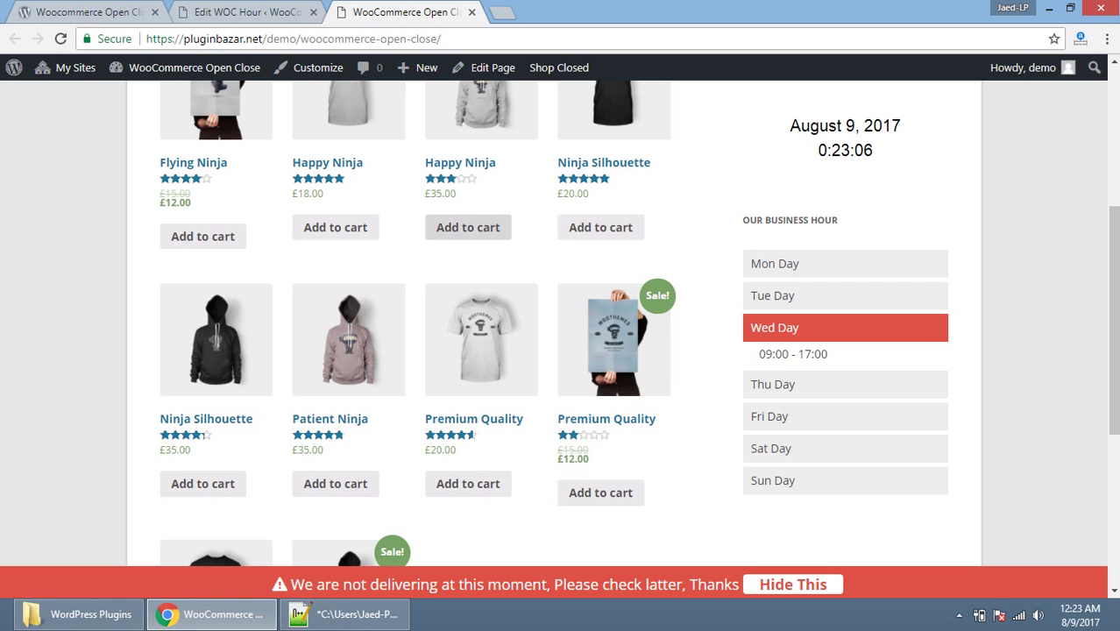
Step: Try adding Happy Ninja to the cart, dismiss the not-delivering warning, and return to steps.txt
{"action": "left_click", "coordinate": [468, 227]}
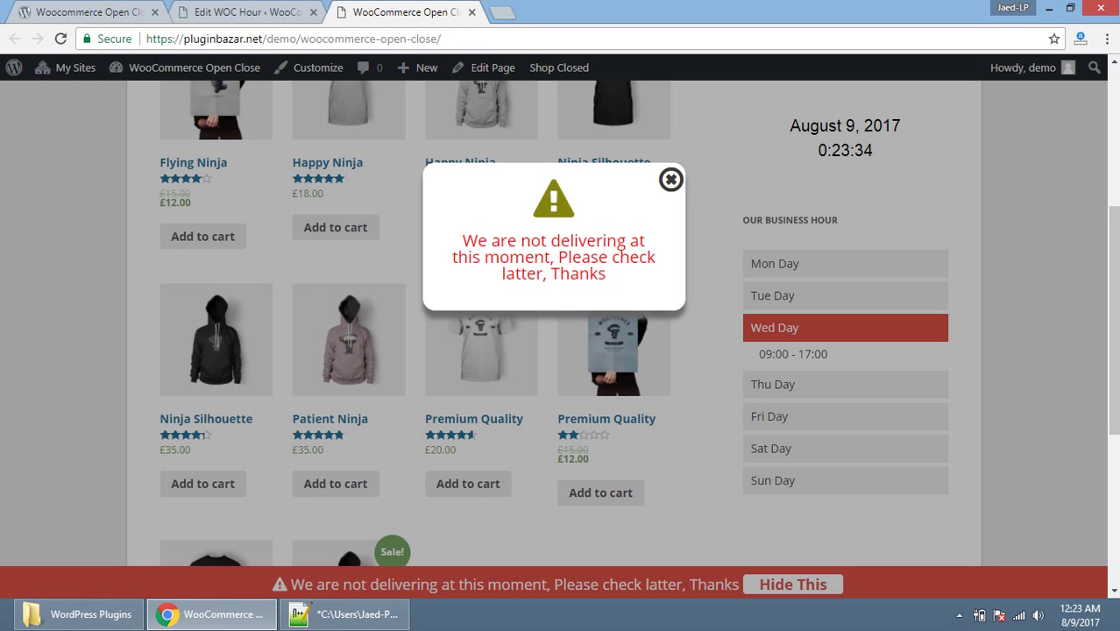
{"action": "left_click", "coordinate": [670, 179]}
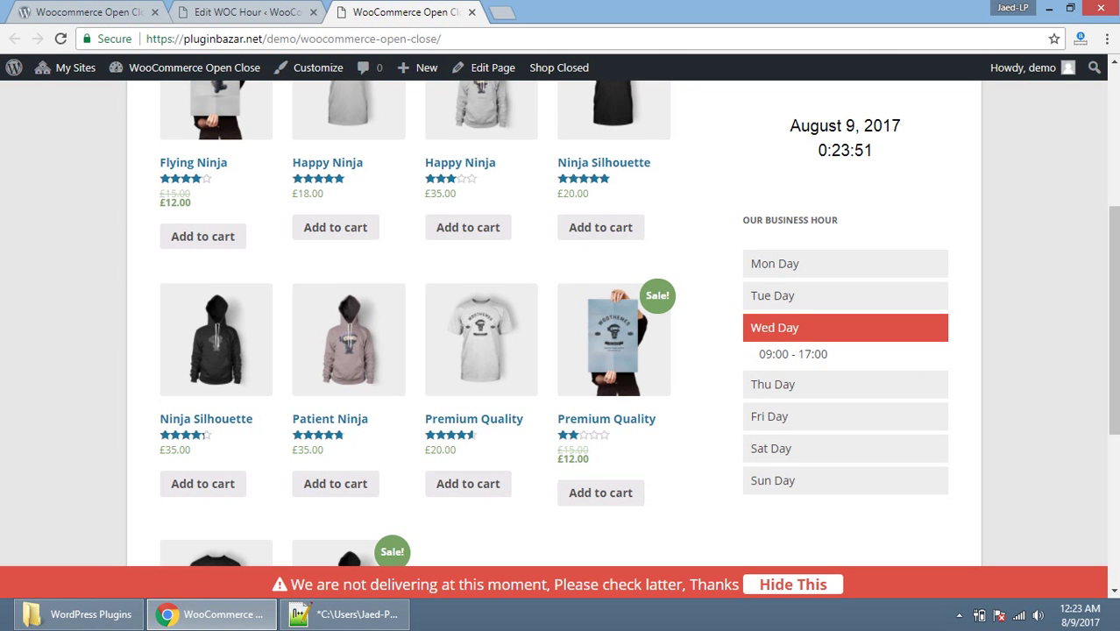
{"action": "left_click", "coordinate": [304, 604]}
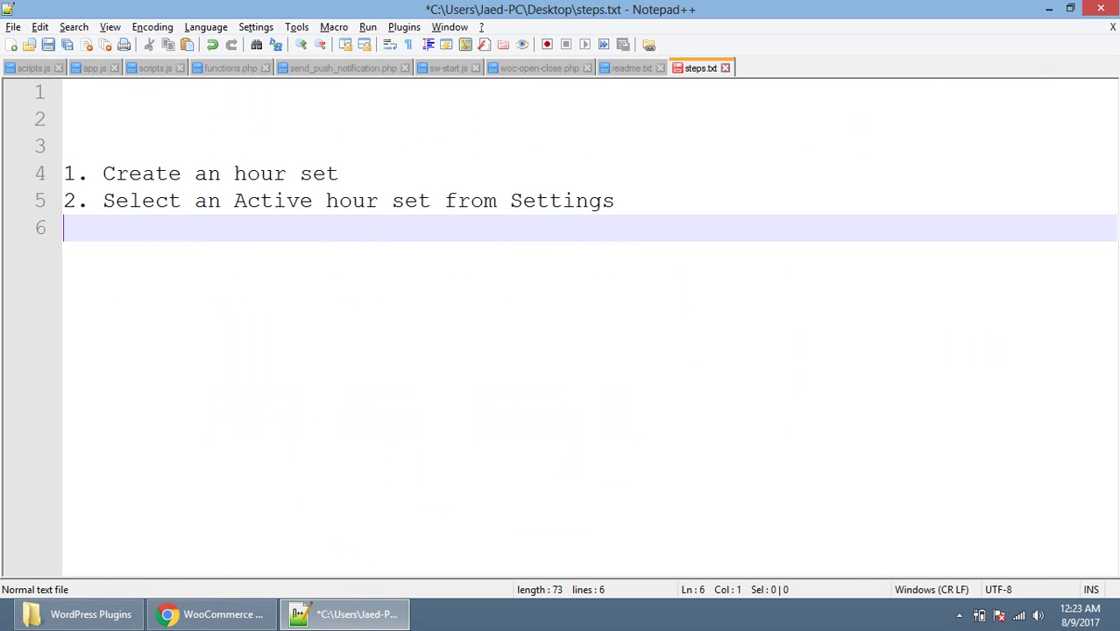
Step: Add '3. Note: Restriction to order only available on Premium version' as the third step
{"action": "type", "text": "3. Note: "}
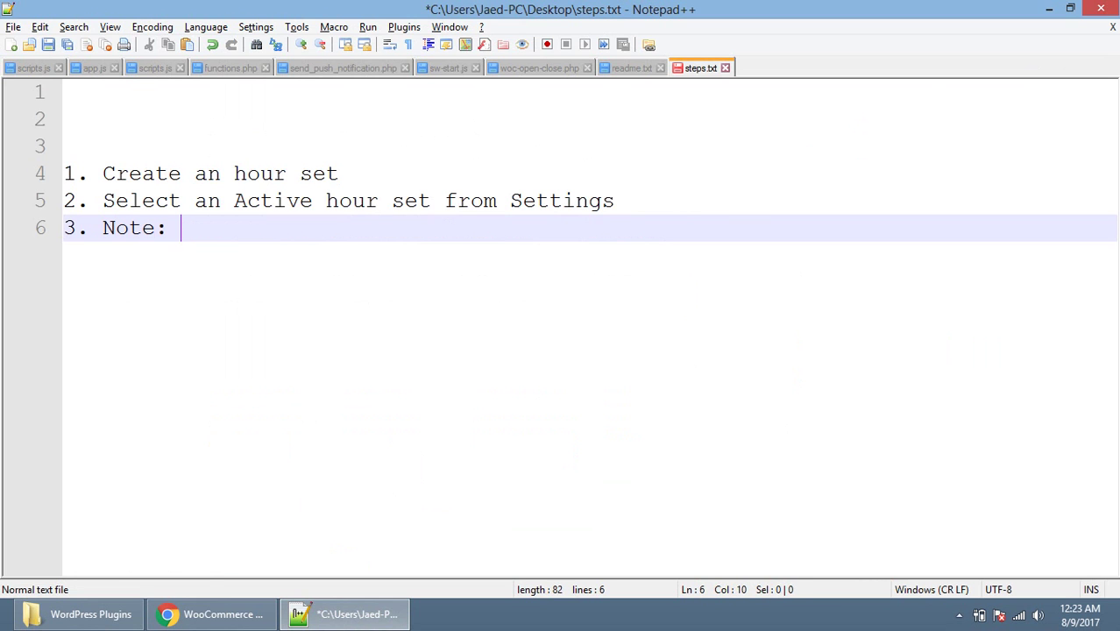
{"action": "type", "text": "Restriction t"}
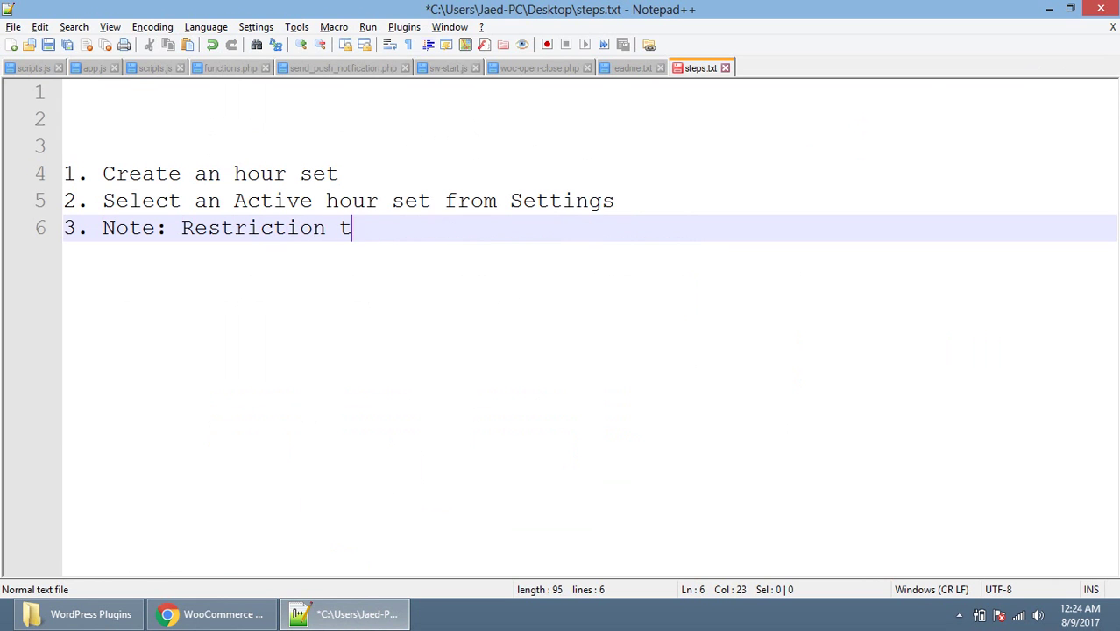
{"action": "type", "text": "o order on"}
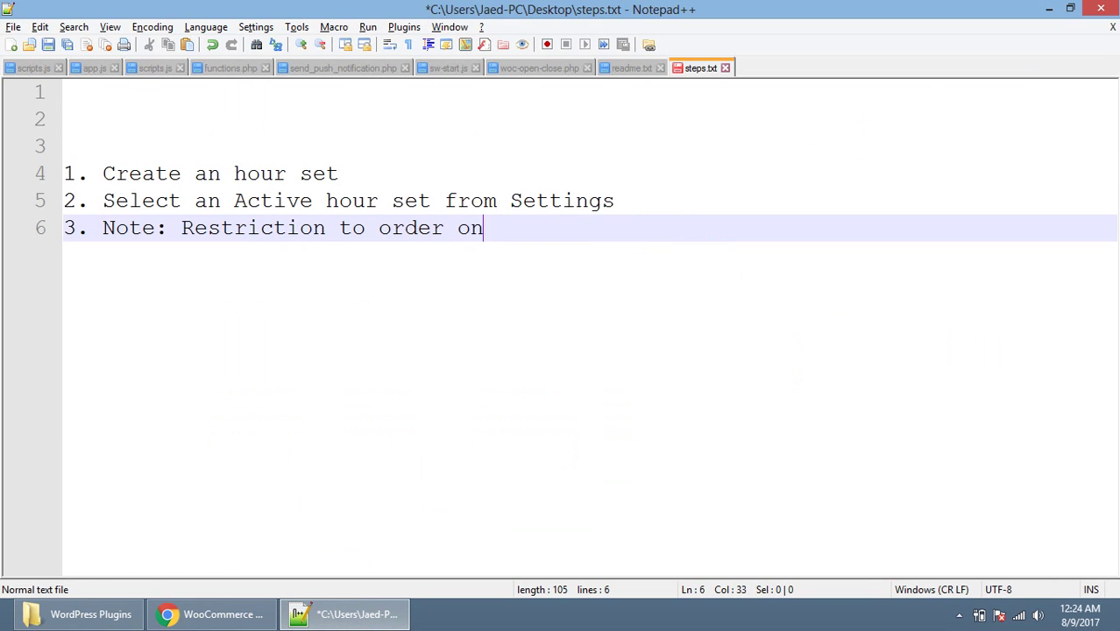
{"action": "type", "text": "ly availab"}
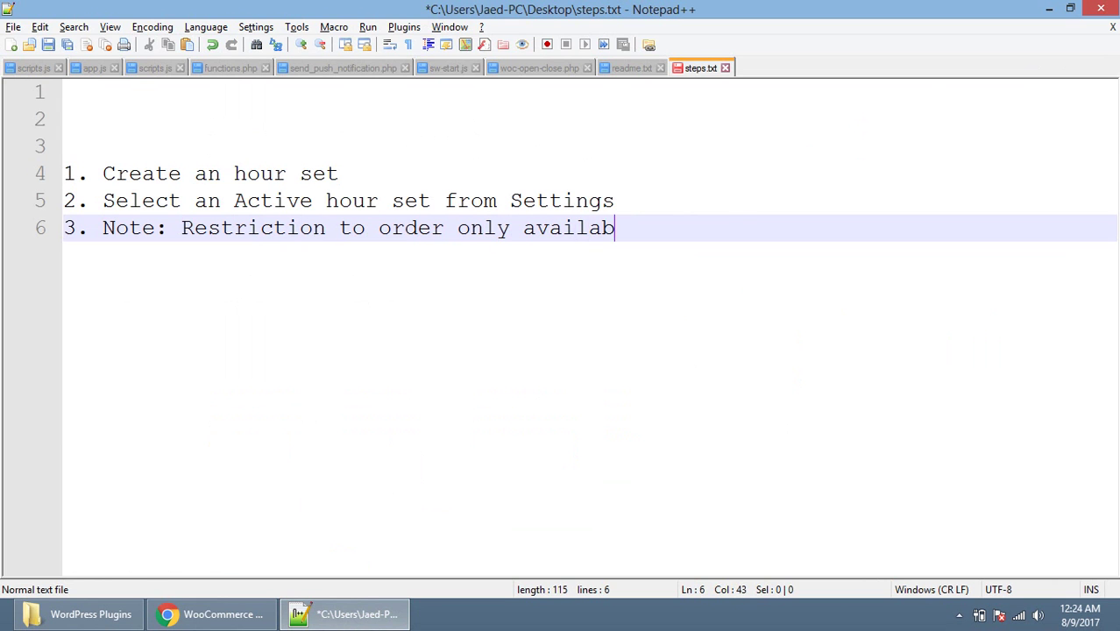
{"action": "type", "text": "le on Pr"}
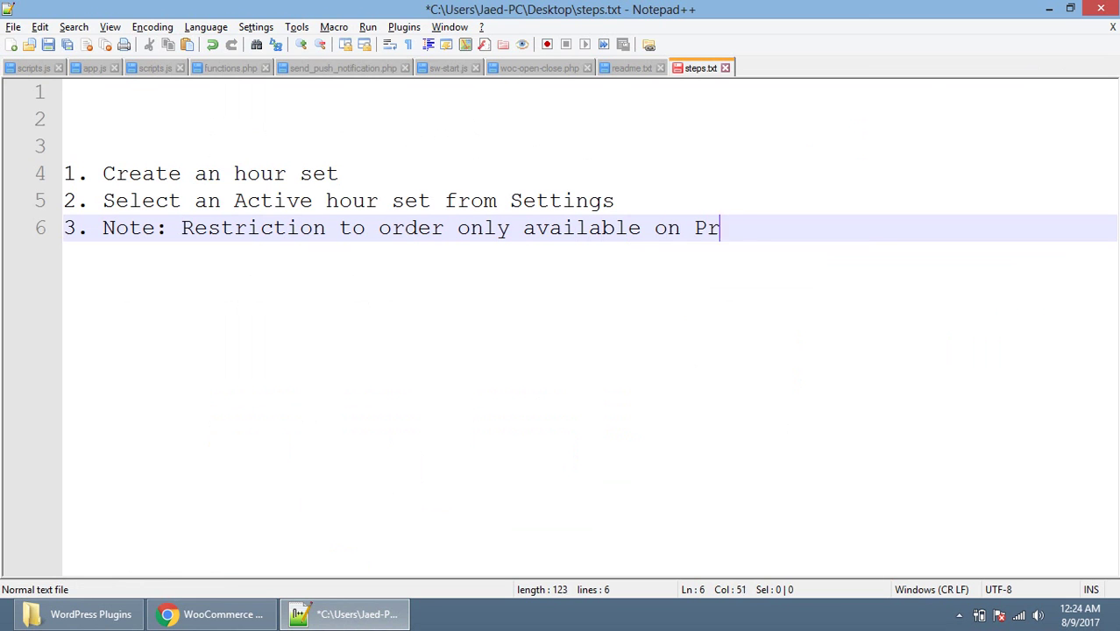
{"action": "type", "text": "emi"}
{"action": "type", "text": "um version"}
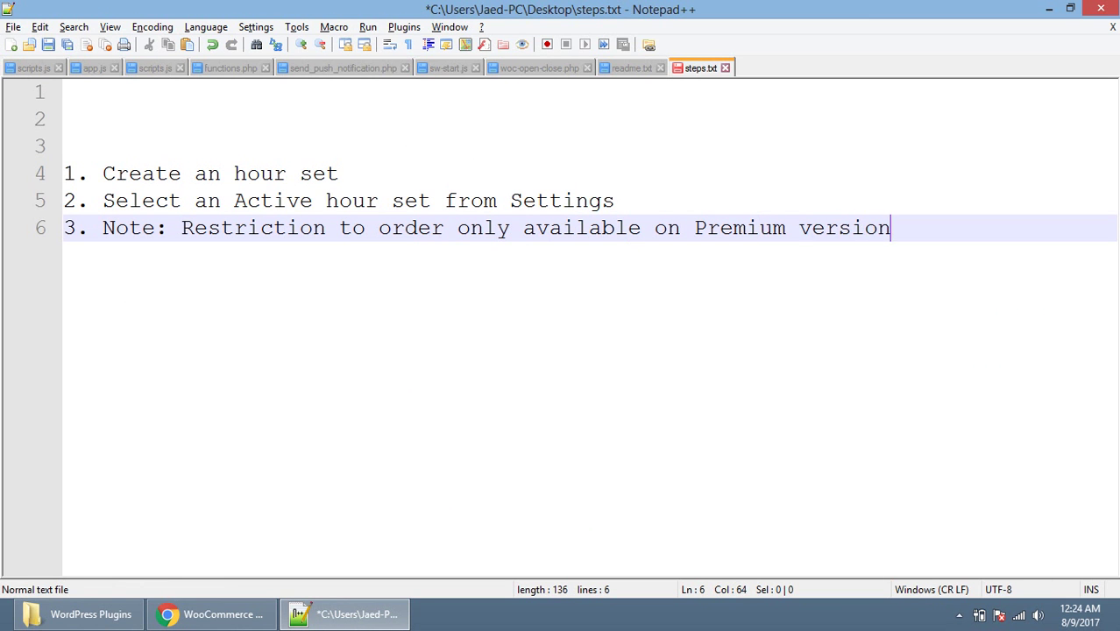
{"action": "key", "text": "Return"}
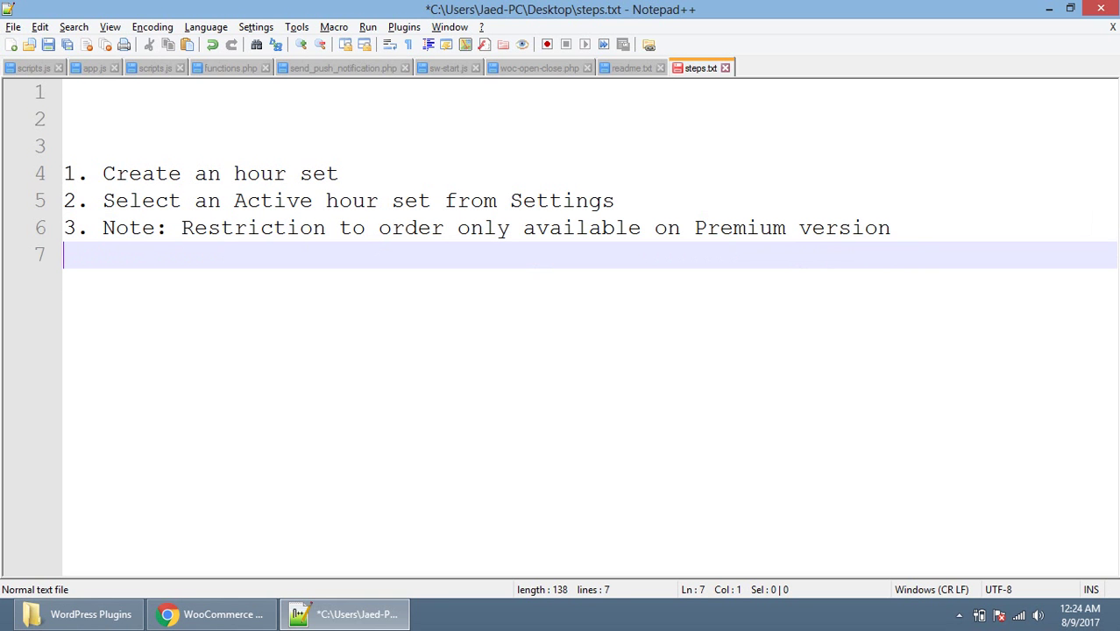
Step: Highlight the sidebar's Dhaka, Bangladesh local time and open its timeanddate.com reference page
{"action": "left_click", "coordinate": [304, 605]}
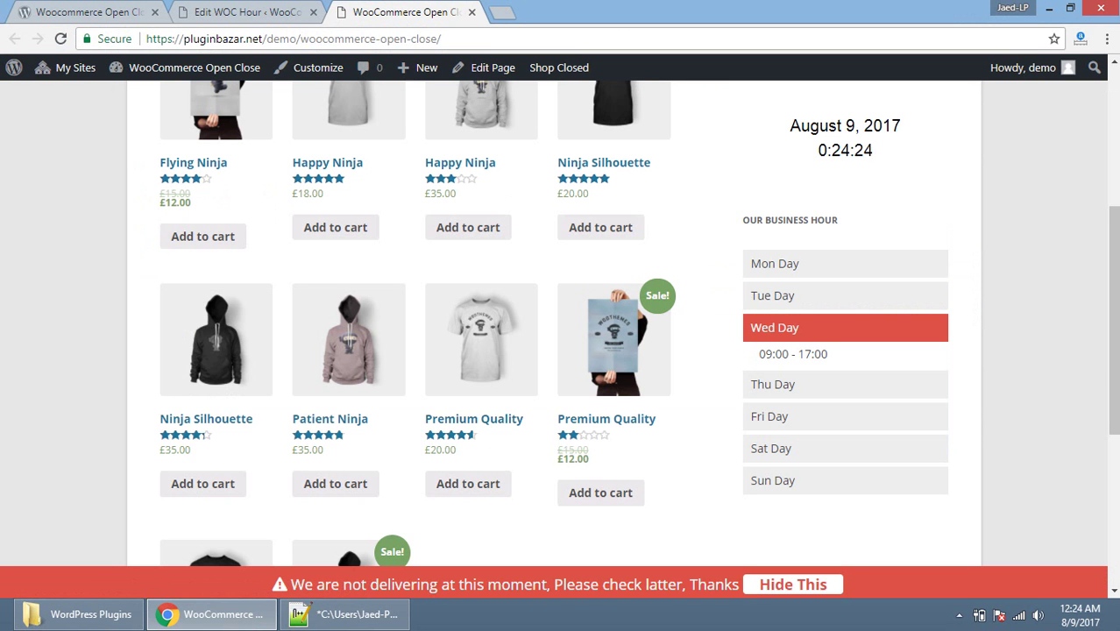
{"action": "scroll", "coordinate": [561, 324], "scroll_direction": "up", "scroll_amount": 2}
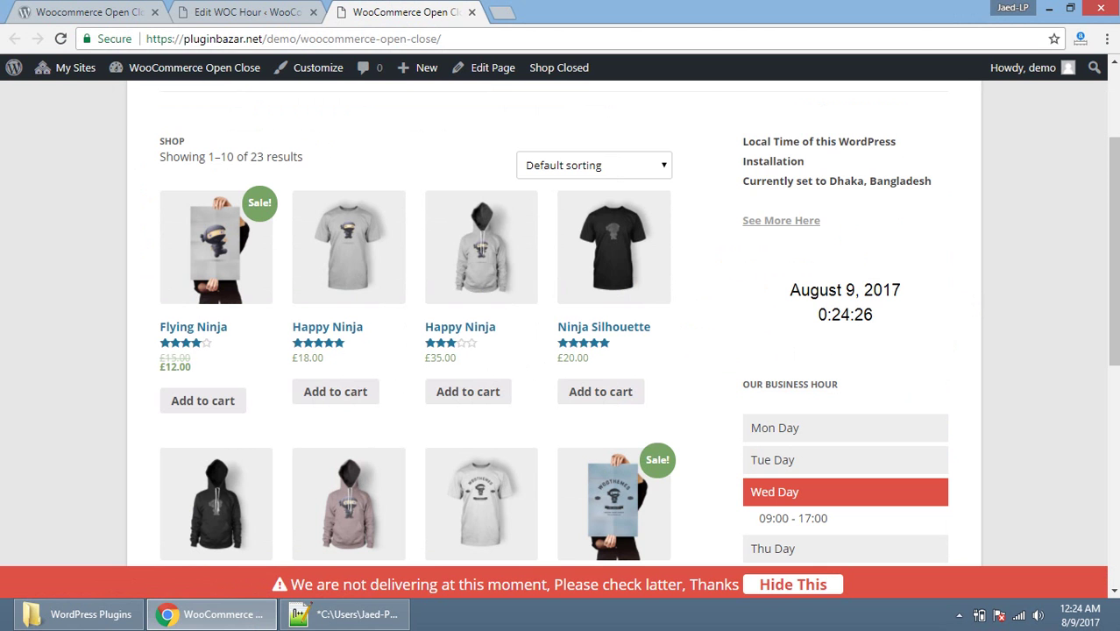
{"action": "left_click_drag", "start_coordinate": [744, 142], "coordinate": [805, 162]}
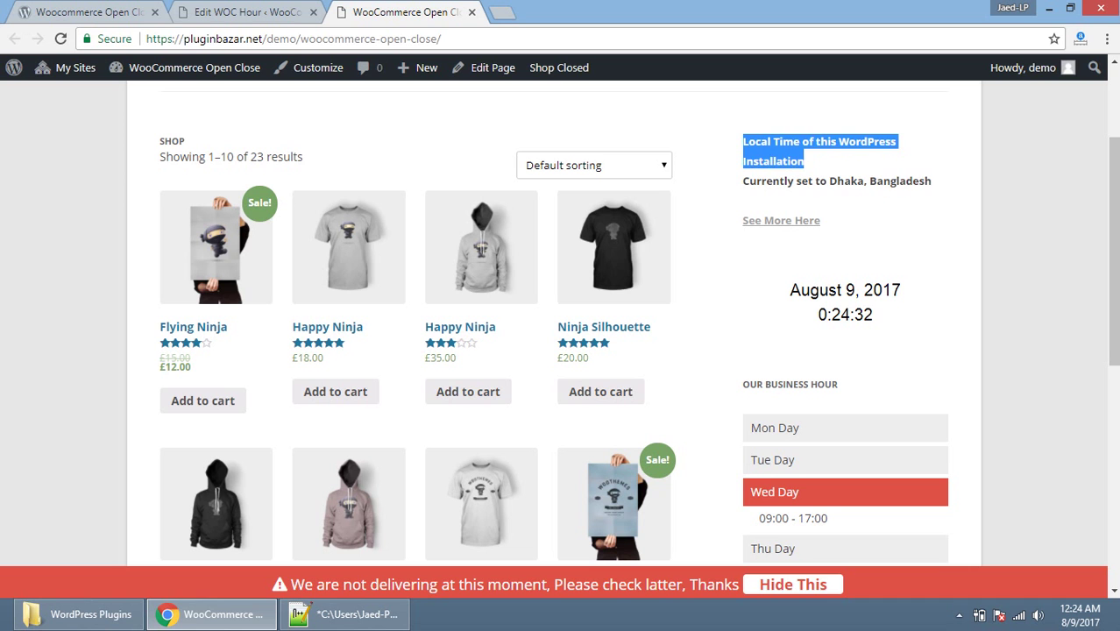
{"action": "left_click_drag", "start_coordinate": [830, 180], "coordinate": [931, 181]}
{"action": "left_click", "coordinate": [931, 180]}
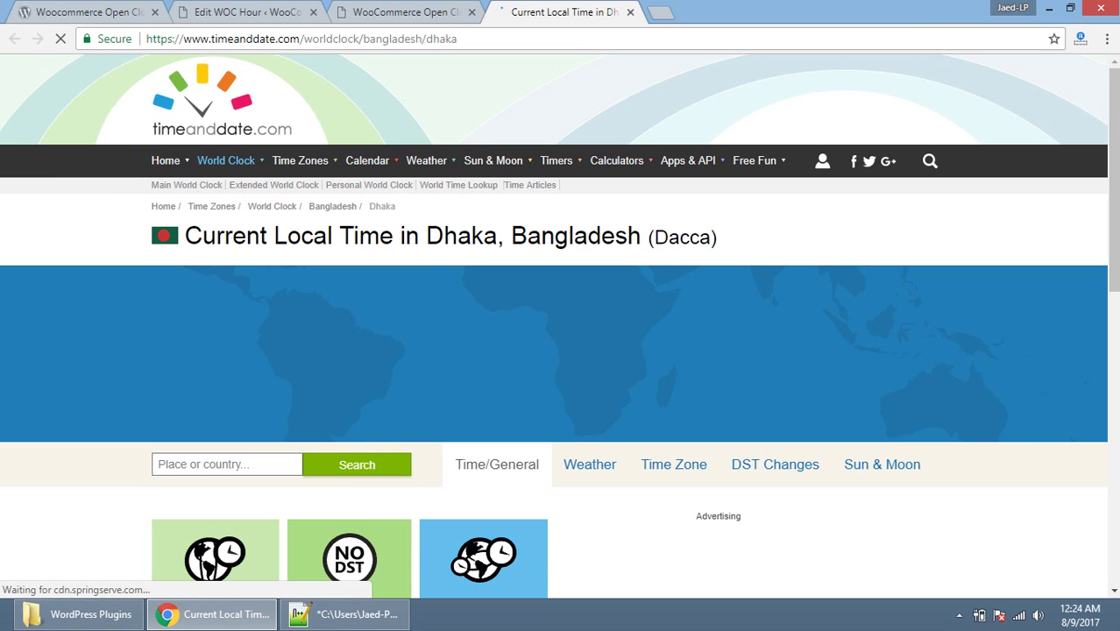
Step: Compare Dhaka's 00:25 time with the shop's 0:25 clock, then close the timeanddate tab
{"action": "mouse_move", "coordinate": [300, 161]}
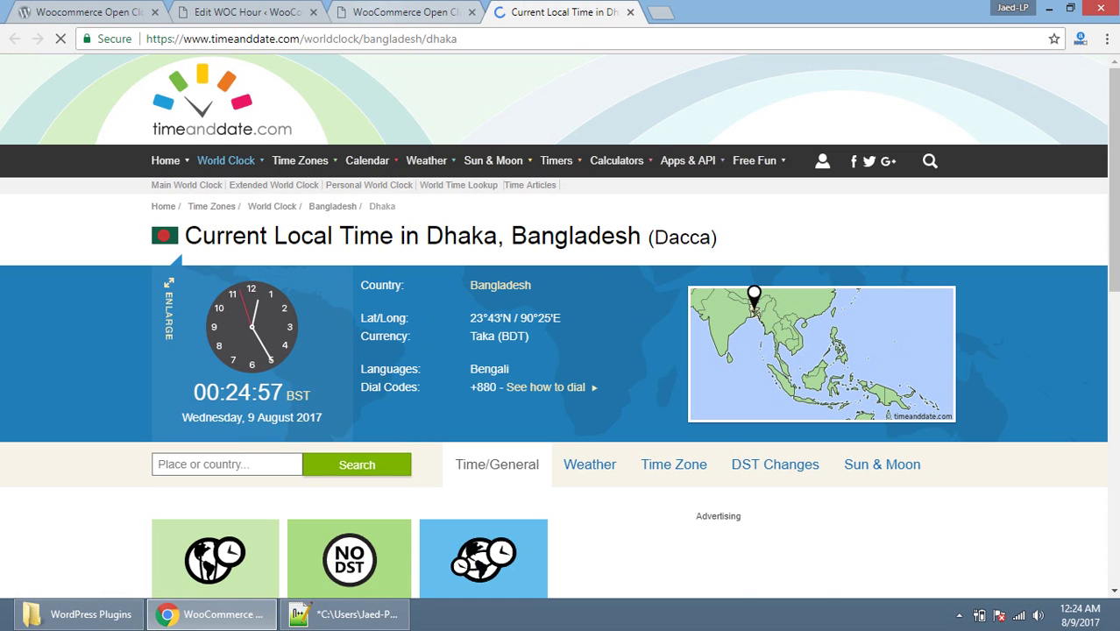
{"action": "key", "text": "ctrl+shift+Tab"}
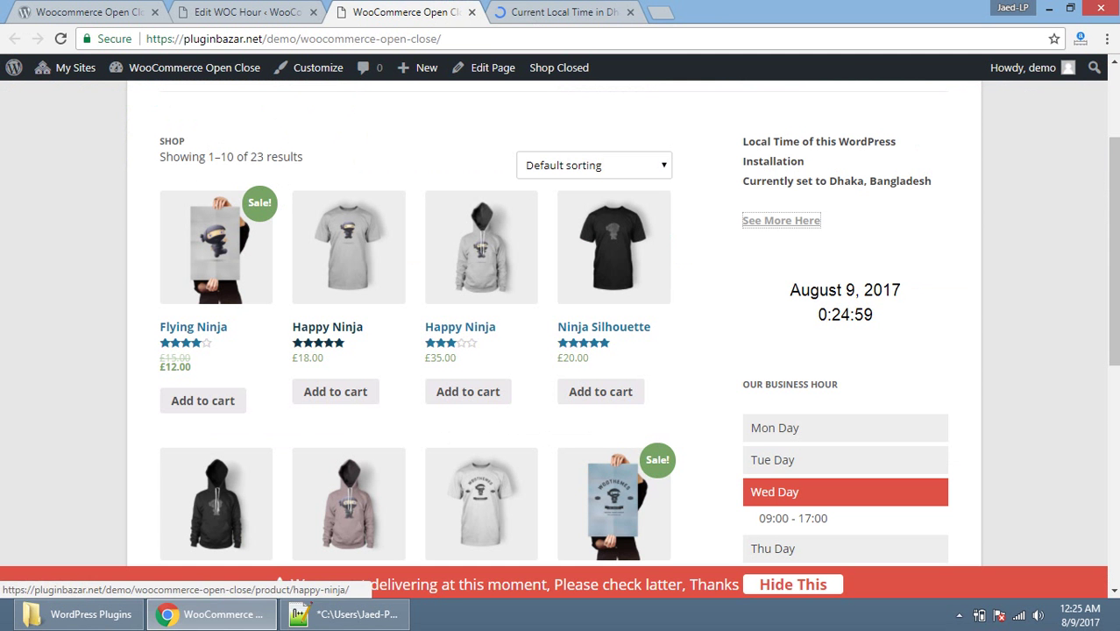
{"action": "key", "text": "ctrl+Tab"}
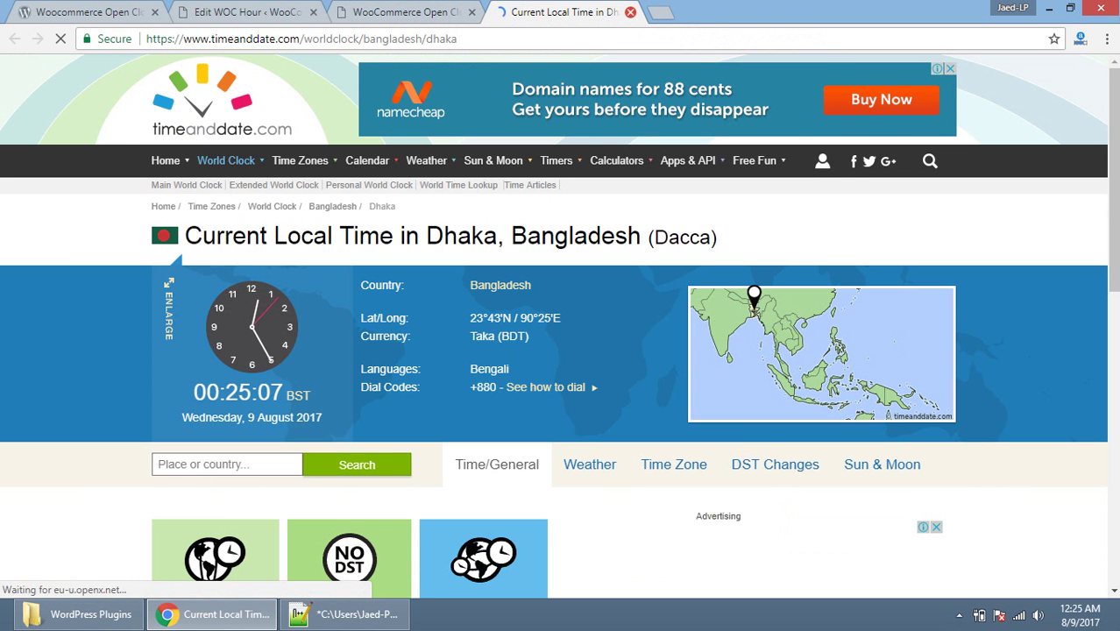
{"action": "left_click", "coordinate": [630, 12]}
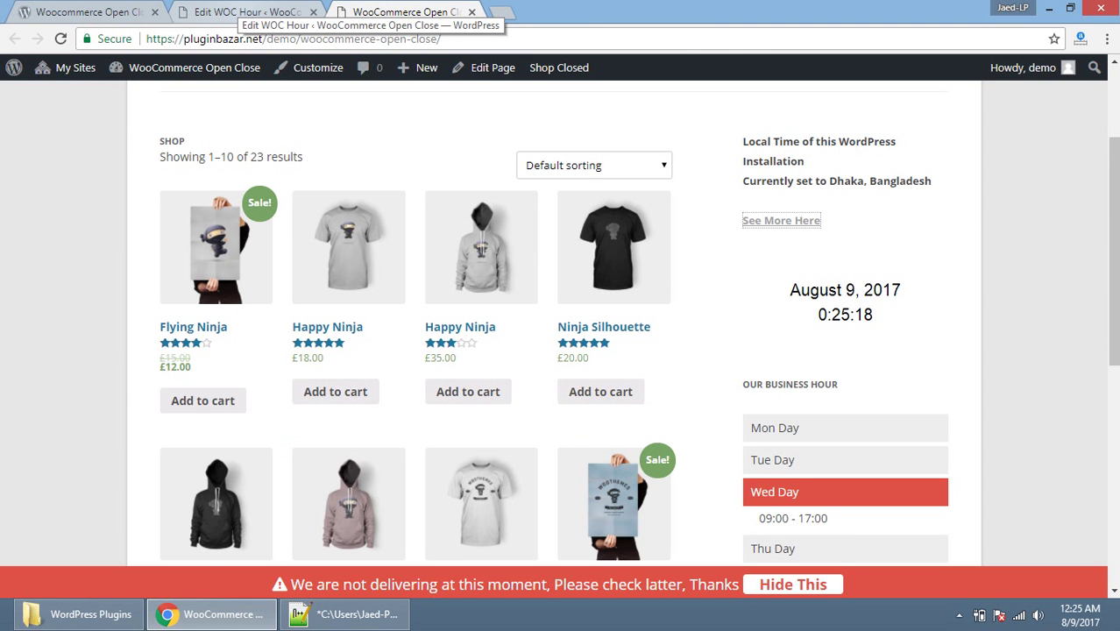
Step: Give Wednesday's second slot an opening time of 00:00 and closing time of 01:00
{"action": "left_click", "coordinate": [248, 13]}
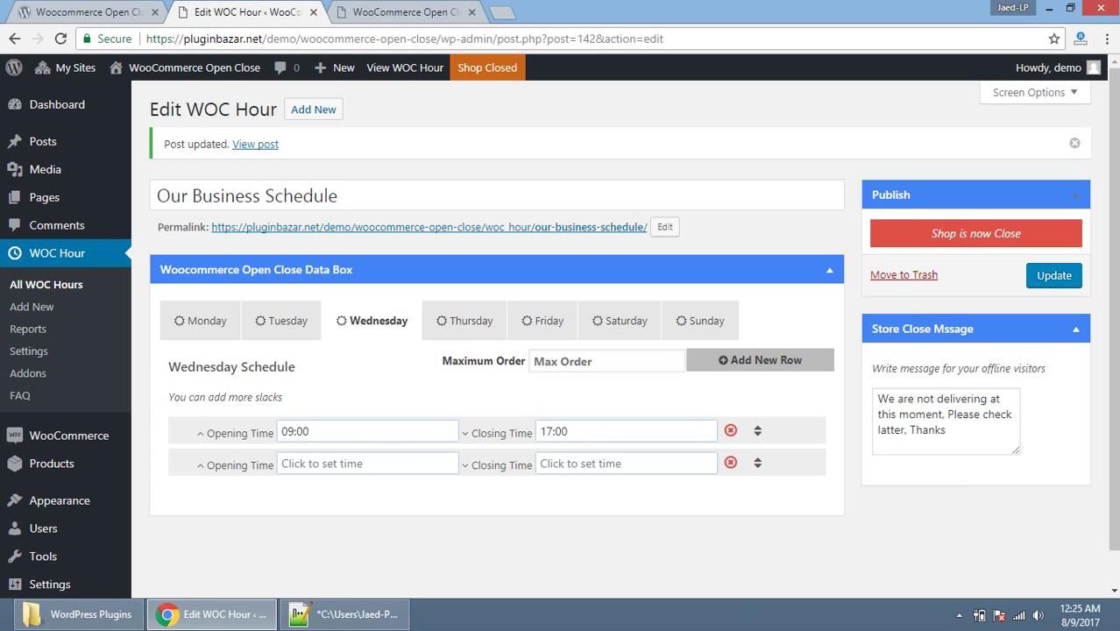
{"action": "left_click", "coordinate": [366, 464]}
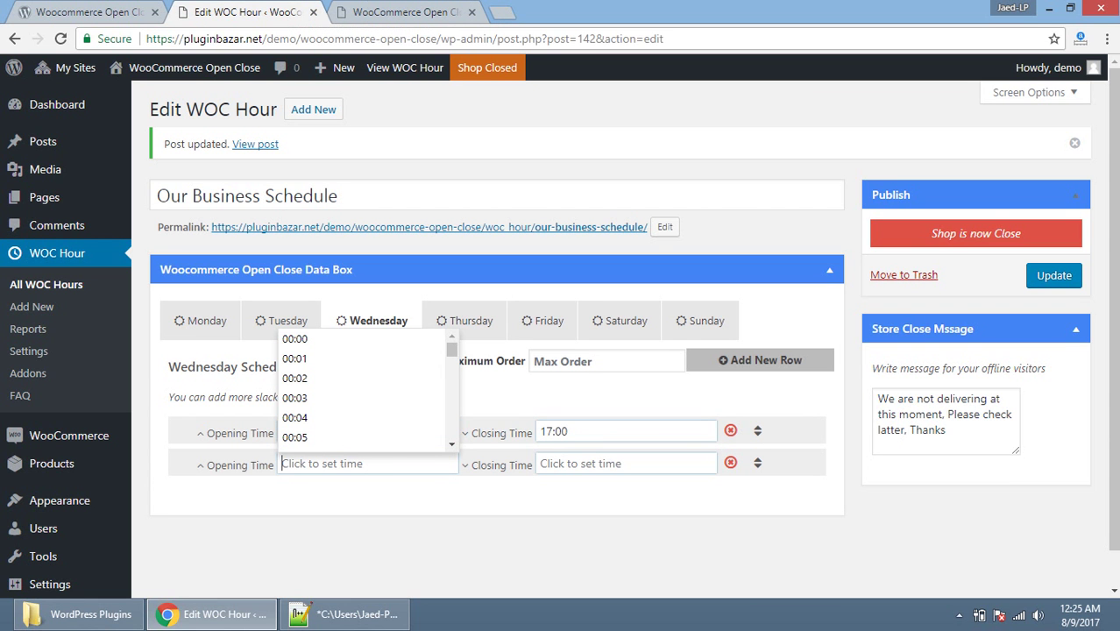
{"action": "type", "text": "00:01"}
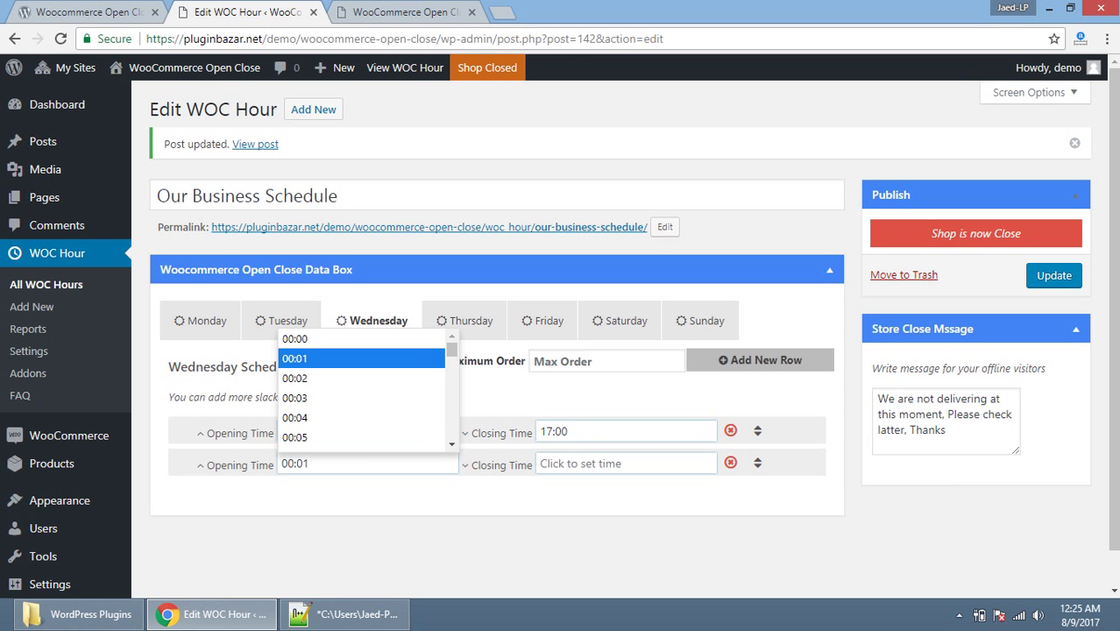
{"action": "key", "text": "Return"}
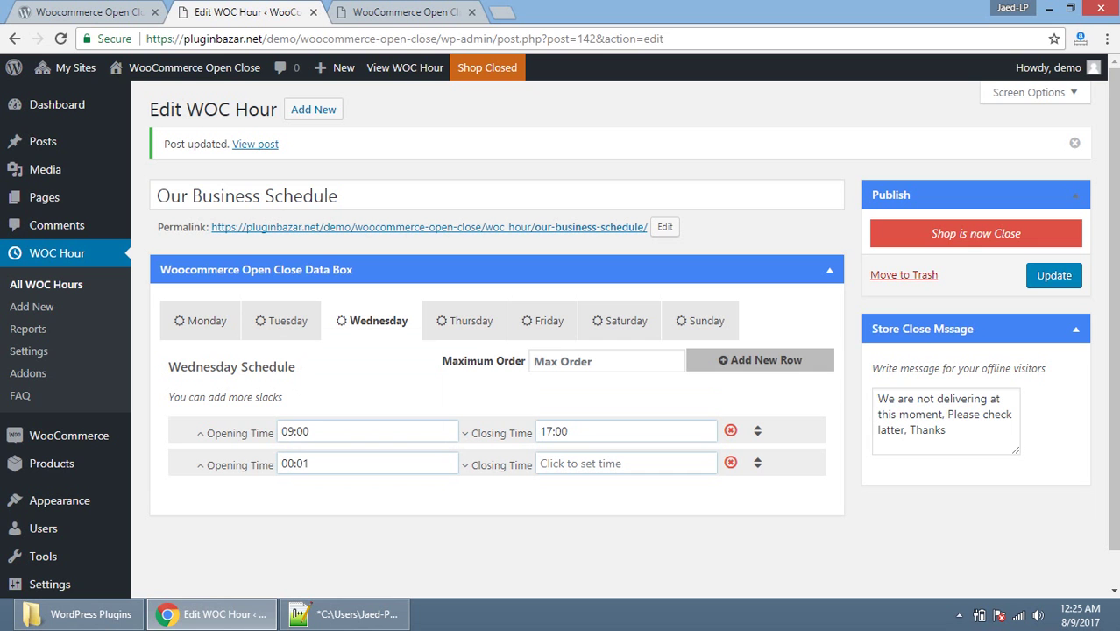
{"action": "key", "text": "shift+Left"}
{"action": "key", "text": "shift+Left"}
{"action": "key", "text": "BackSpace"}
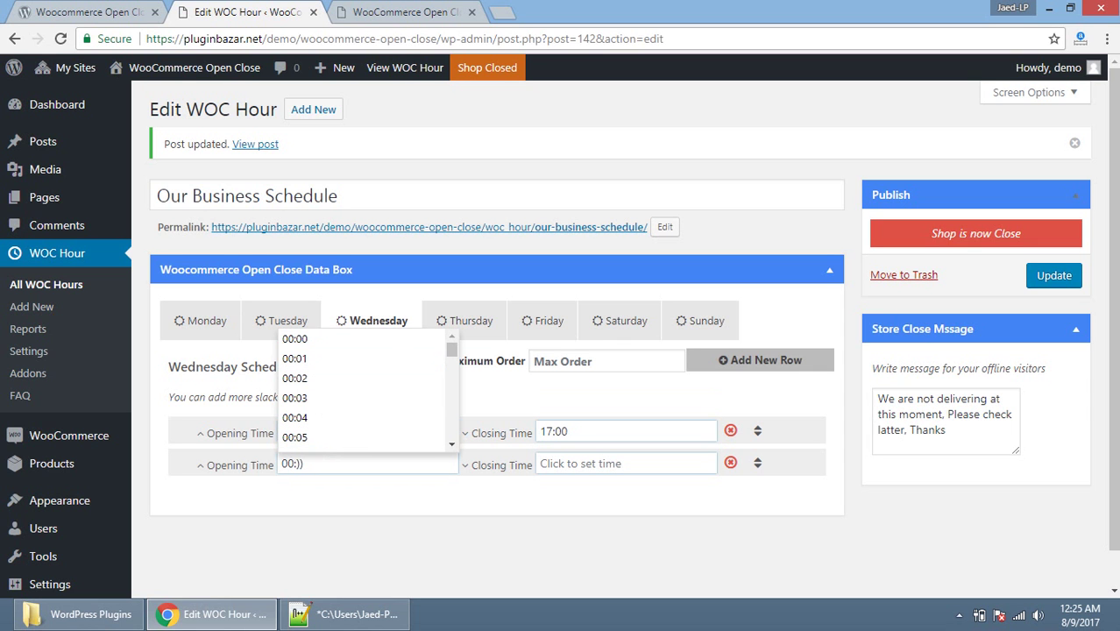
{"action": "type", "text": "00"}
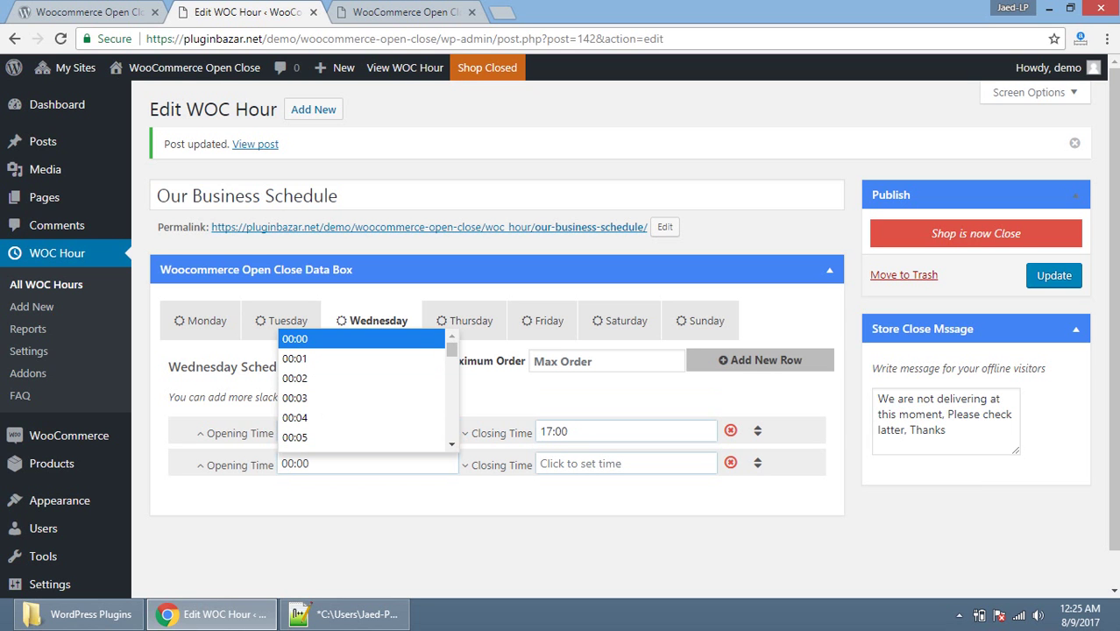
{"action": "key", "text": "Tab"}
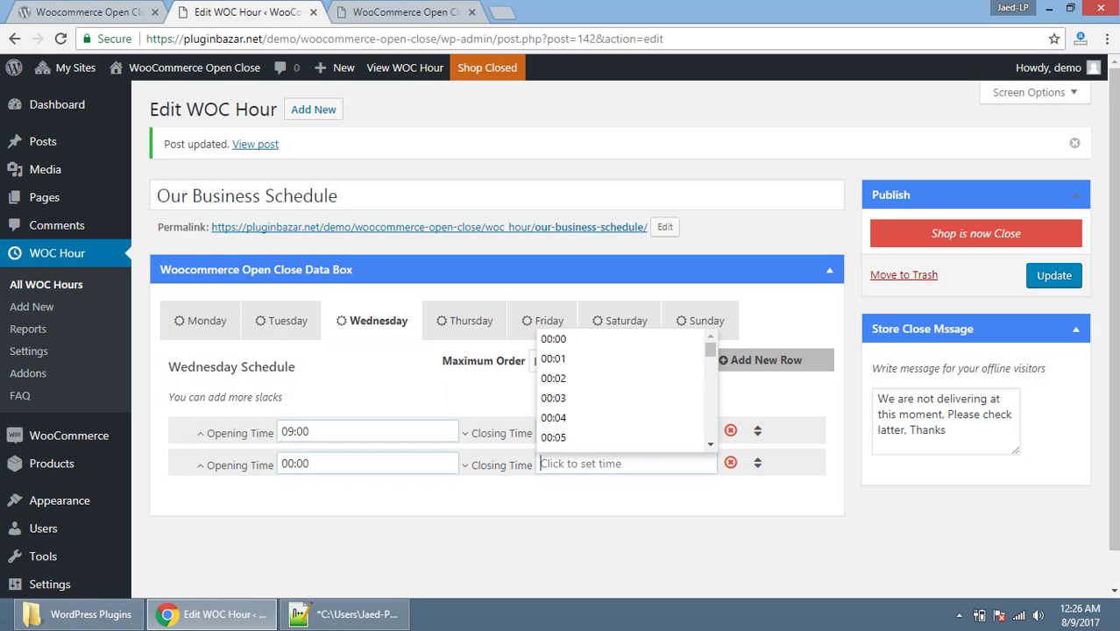
{"action": "type", "text": "01:00"}
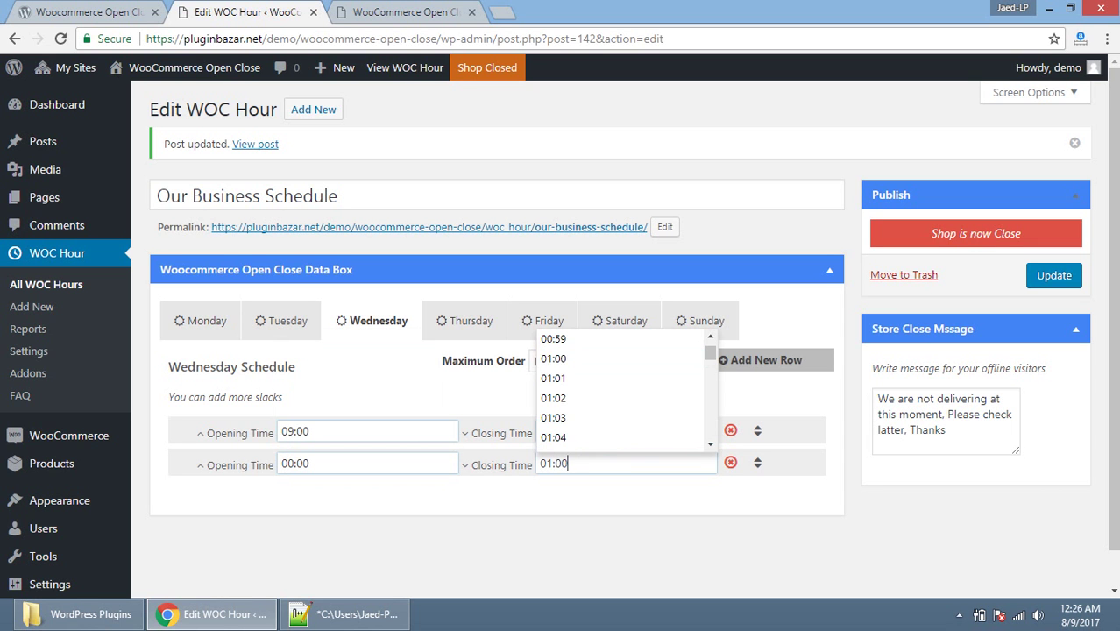
{"action": "key", "text": "Return"}
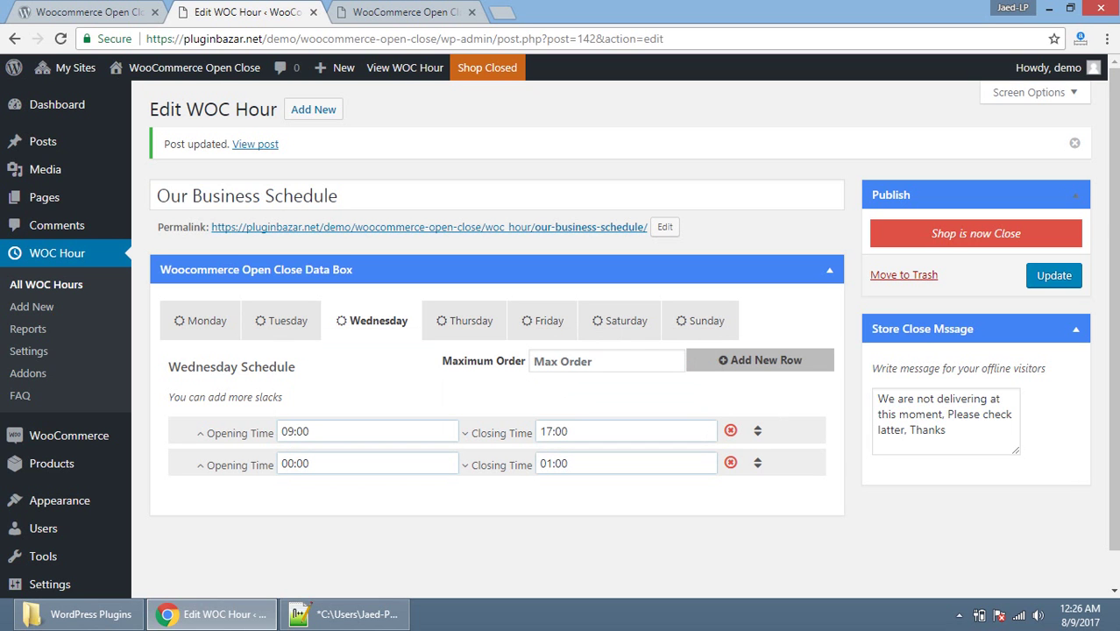
Step: Move the 00:00–01:00 slot above 09:00–17:00 and update the schedule
{"action": "left_click_drag", "start_coordinate": [758, 463], "coordinate": [757, 463]}
{"action": "left_click_drag", "start_coordinate": [757, 463], "coordinate": [758, 430]}
{"action": "left_click", "coordinate": [1054, 275]}
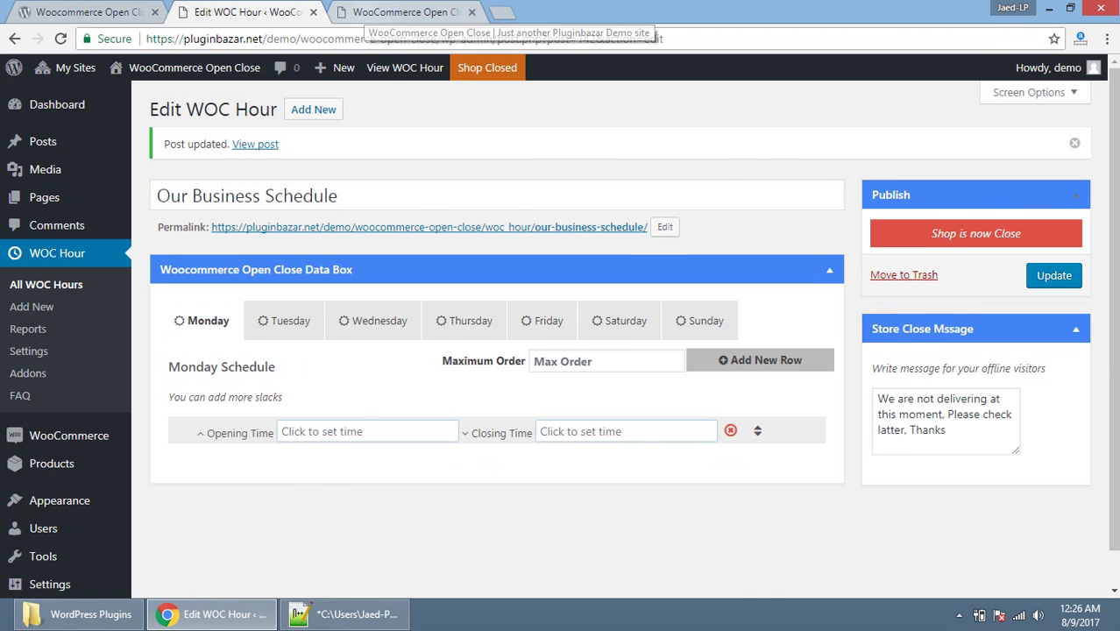
Step: Reload the storefront and check Wednesday's new 00:00 - 01:00 slot against the 0:27 clock
{"action": "left_click", "coordinate": [405, 13]}
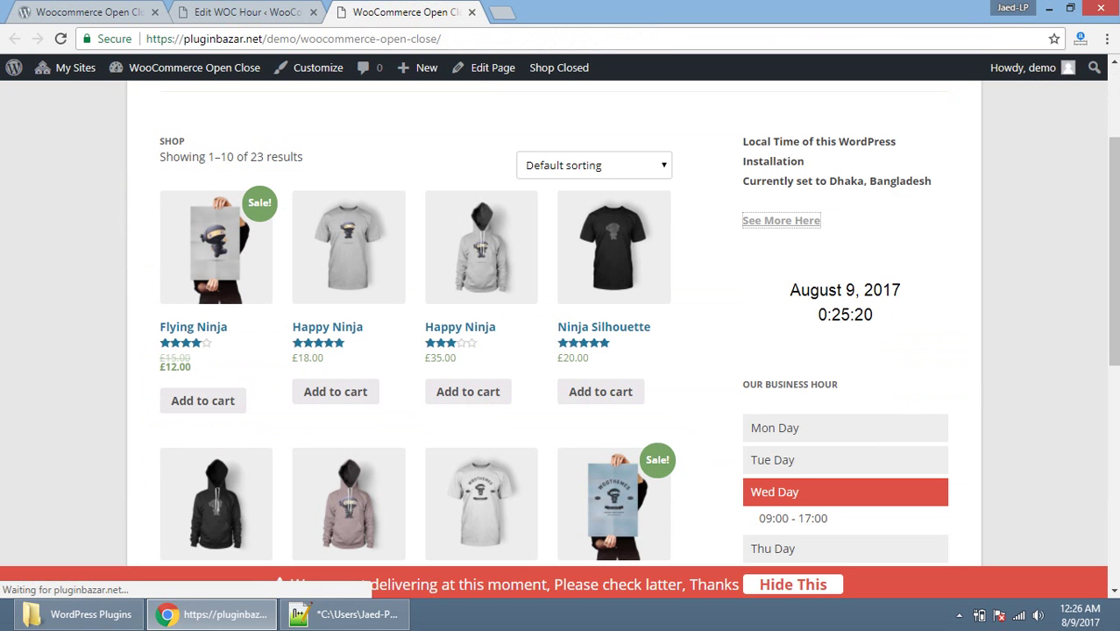
{"action": "left_click", "coordinate": [61, 38]}
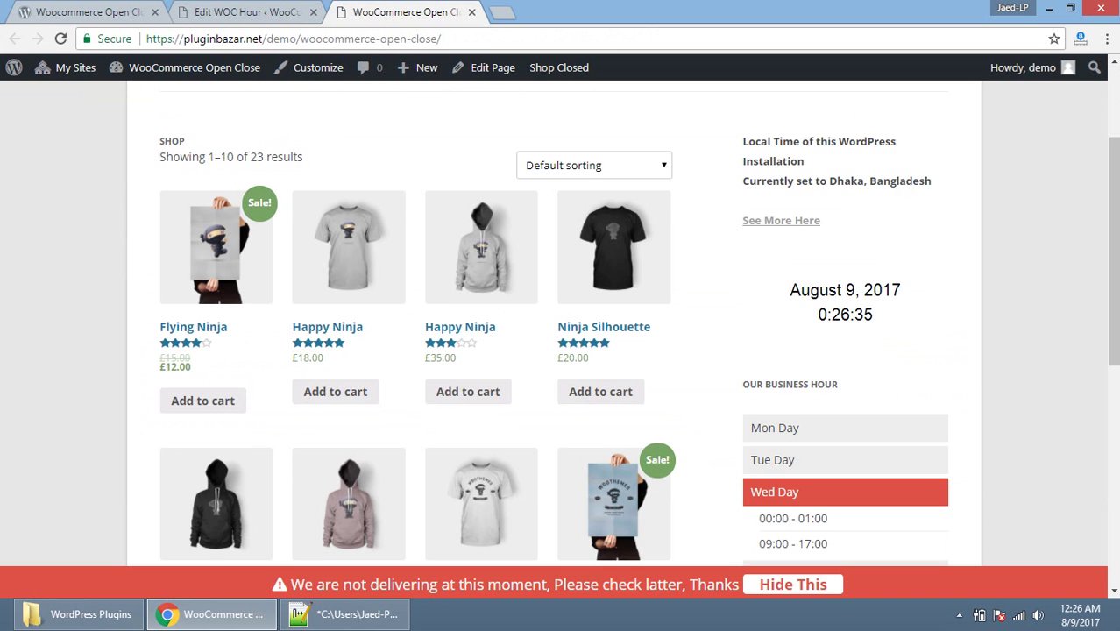
{"action": "scroll", "coordinate": [561, 333], "scroll_direction": "down", "scroll_amount": 1}
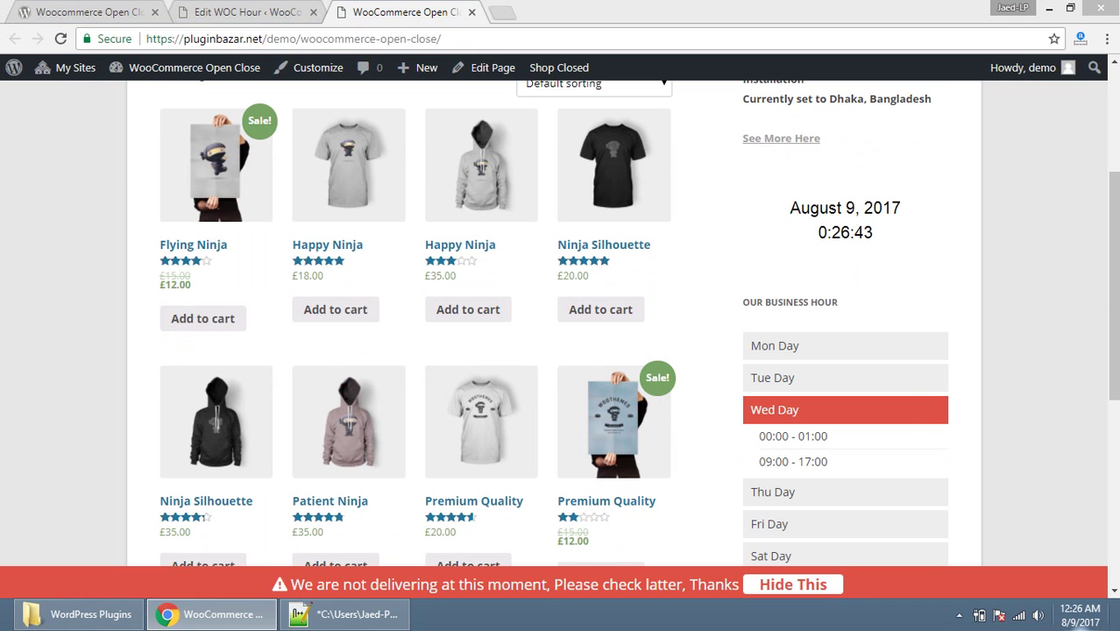
{"action": "left_click", "coordinate": [1080, 615]}
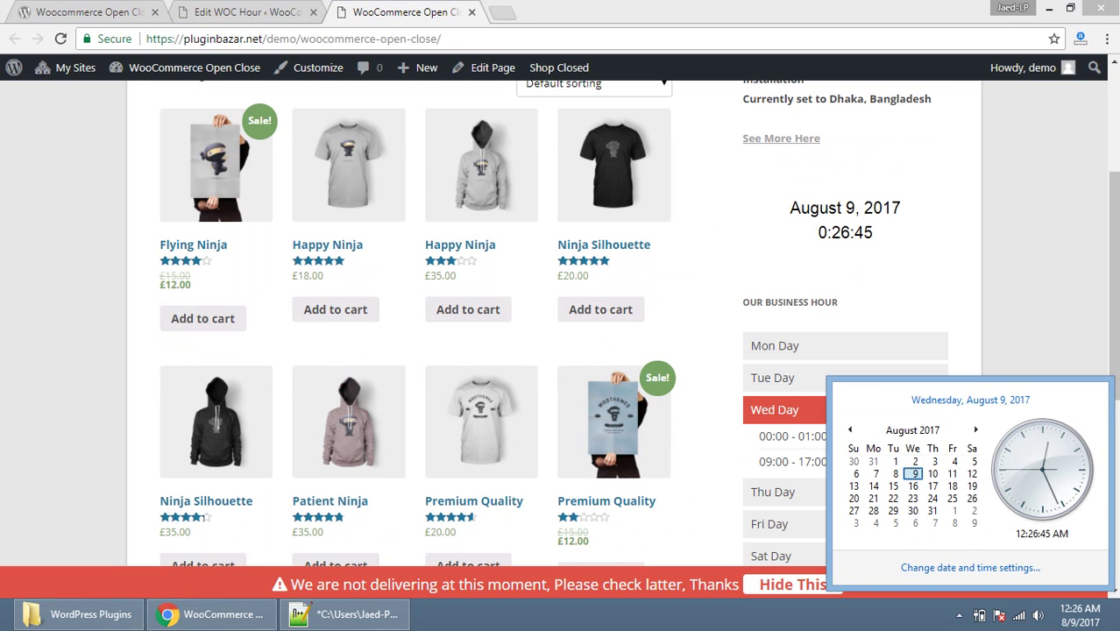
{"action": "left_click", "coordinate": [692, 491]}
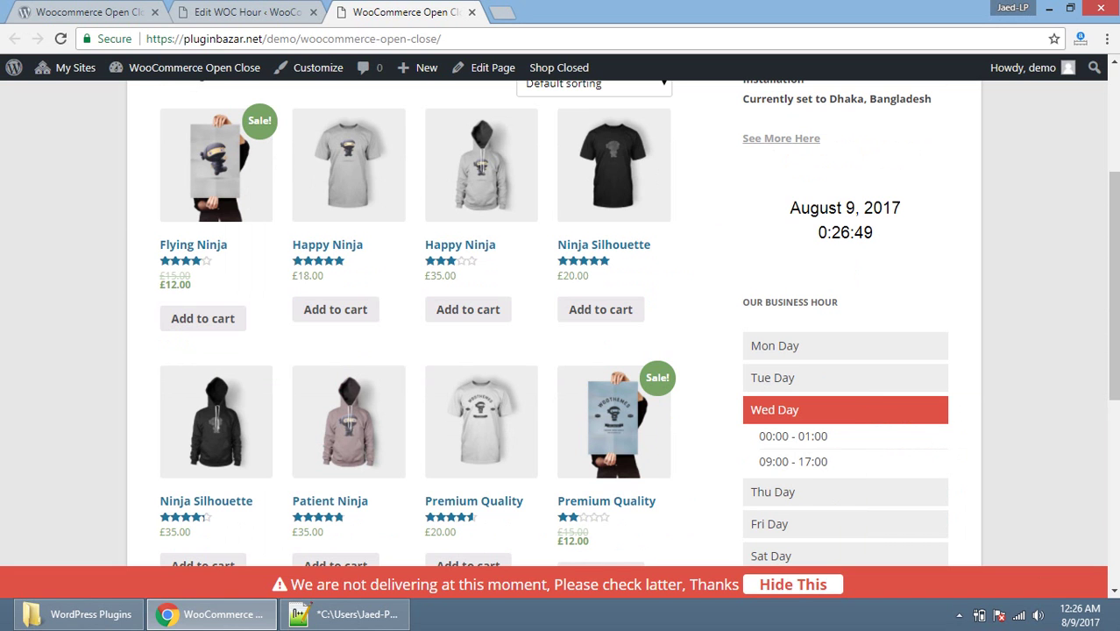
{"action": "left_click_drag", "start_coordinate": [760, 435], "coordinate": [827, 436]}
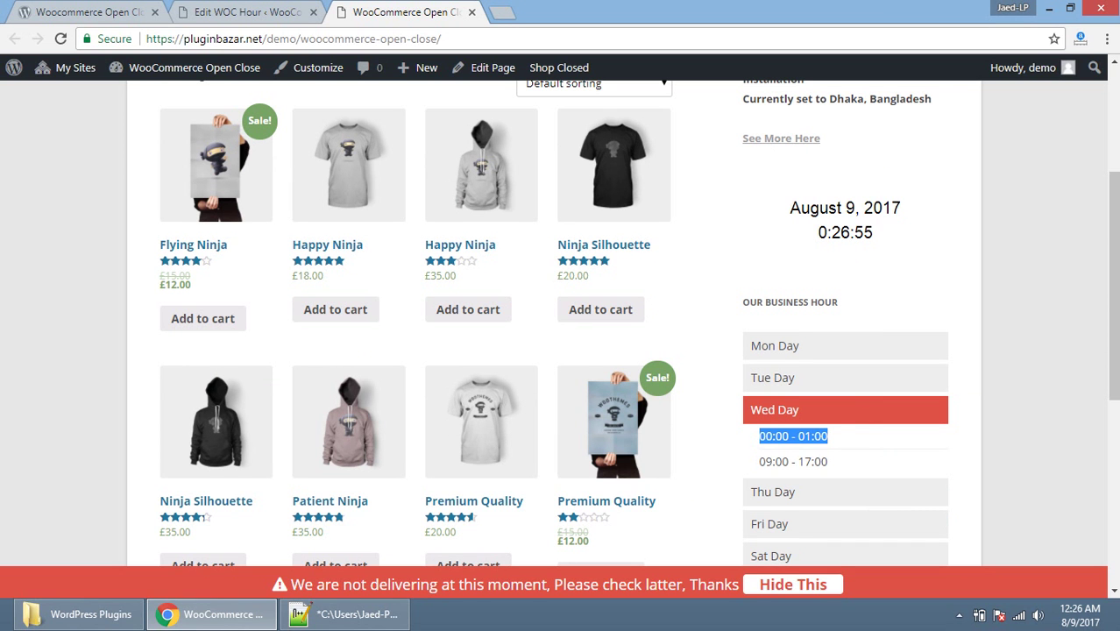
{"action": "left_click_drag", "start_coordinate": [817, 233], "coordinate": [873, 232]}
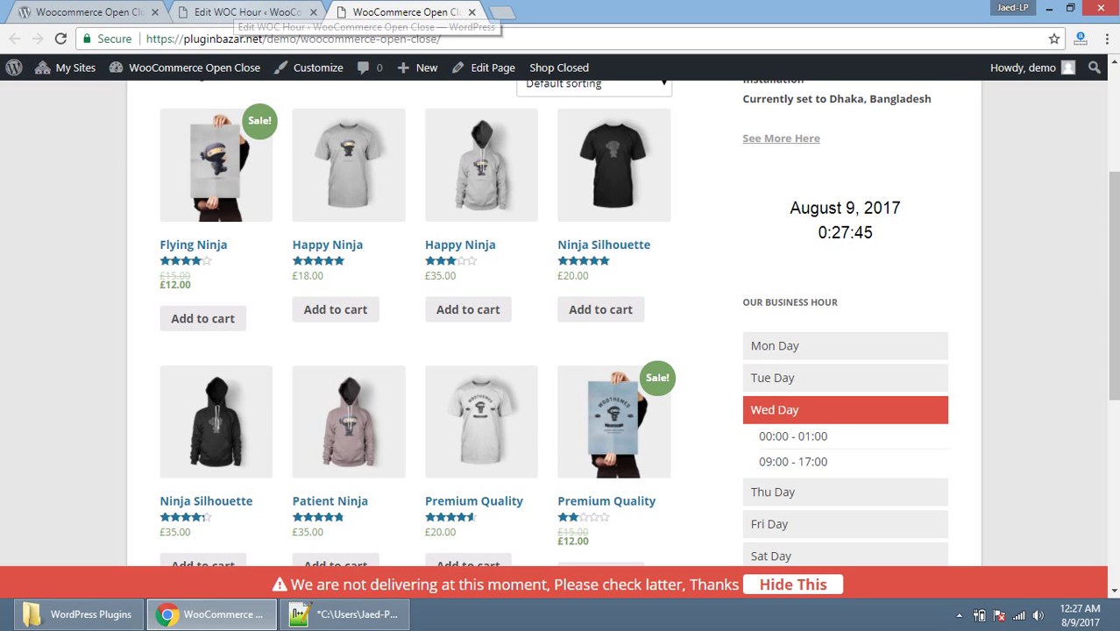
Step: Go from the schedule editor to the WOC Hour Settings page
{"action": "left_click", "coordinate": [246, 12]}
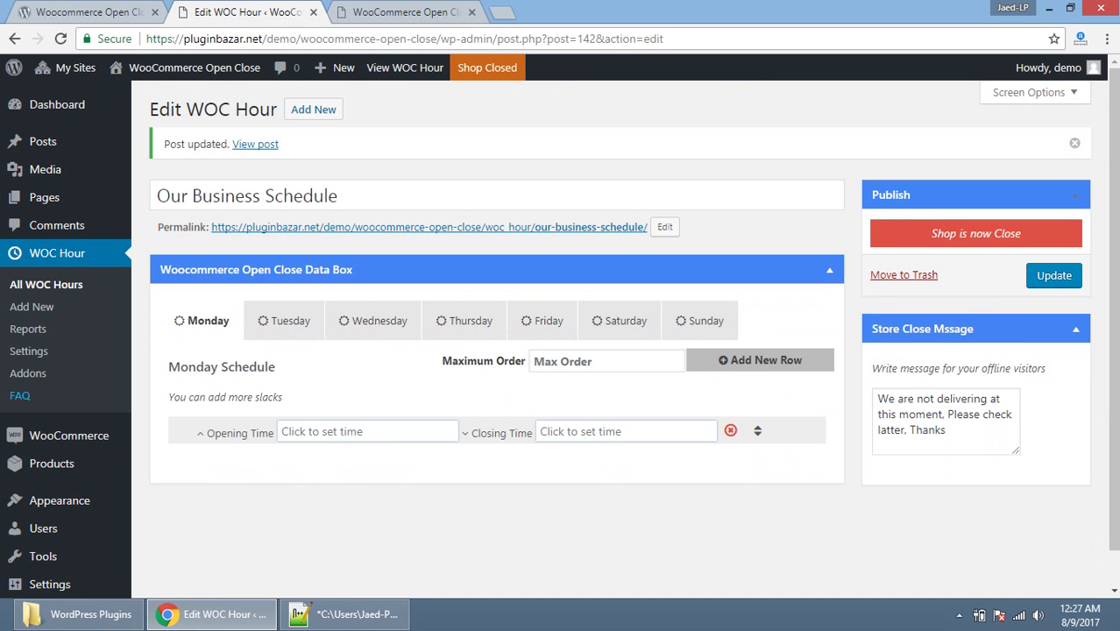
{"action": "left_click", "coordinate": [28, 351]}
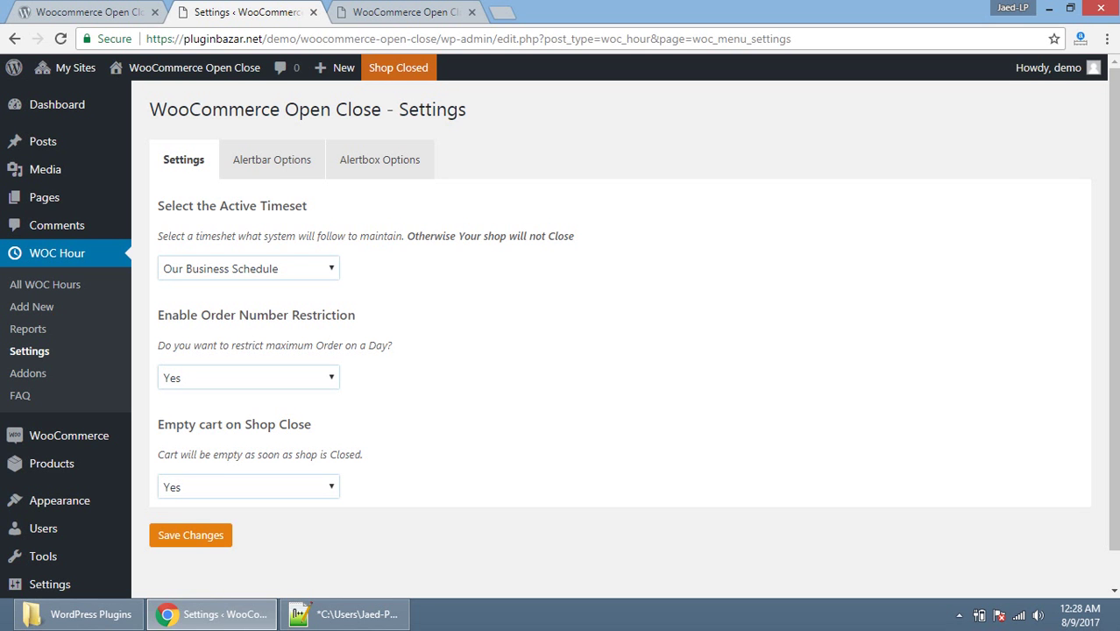
Step: Set Enable Order Number Restriction to NO, save, and reload the settings page
{"action": "left_click", "coordinate": [248, 378]}
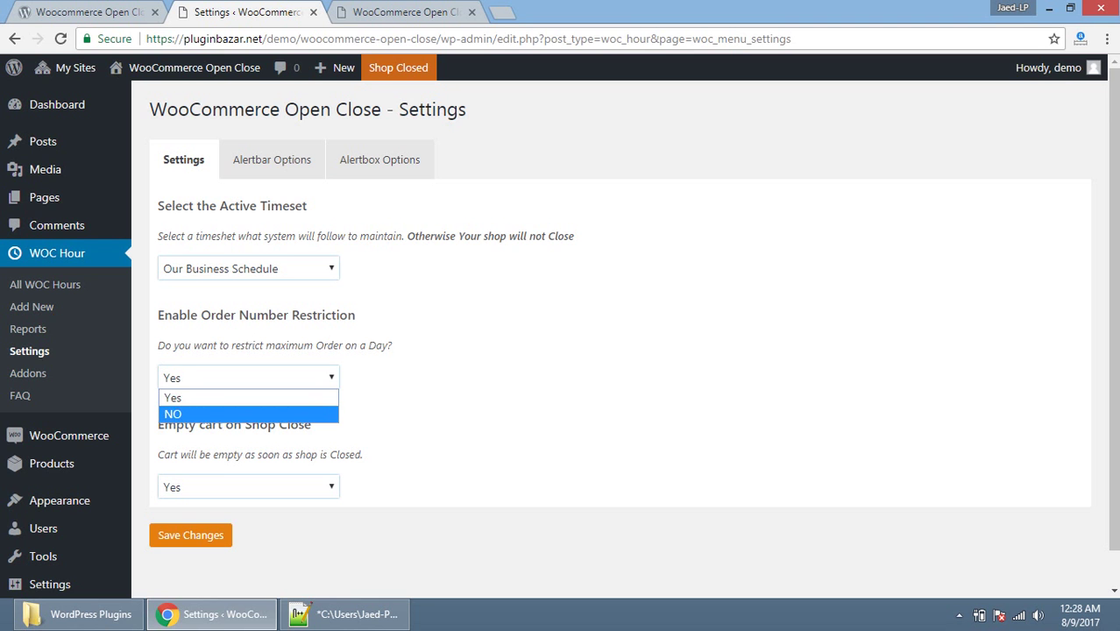
{"action": "left_click", "coordinate": [173, 414]}
{"action": "left_click", "coordinate": [190, 534]}
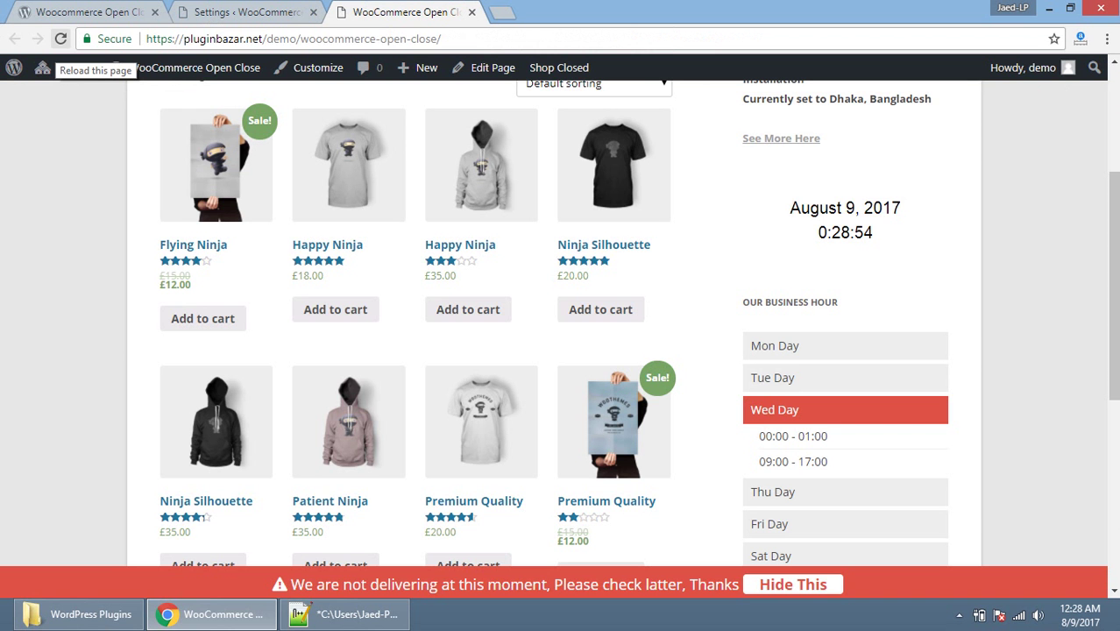
{"action": "key", "text": "ctrl+shift+Tab"}
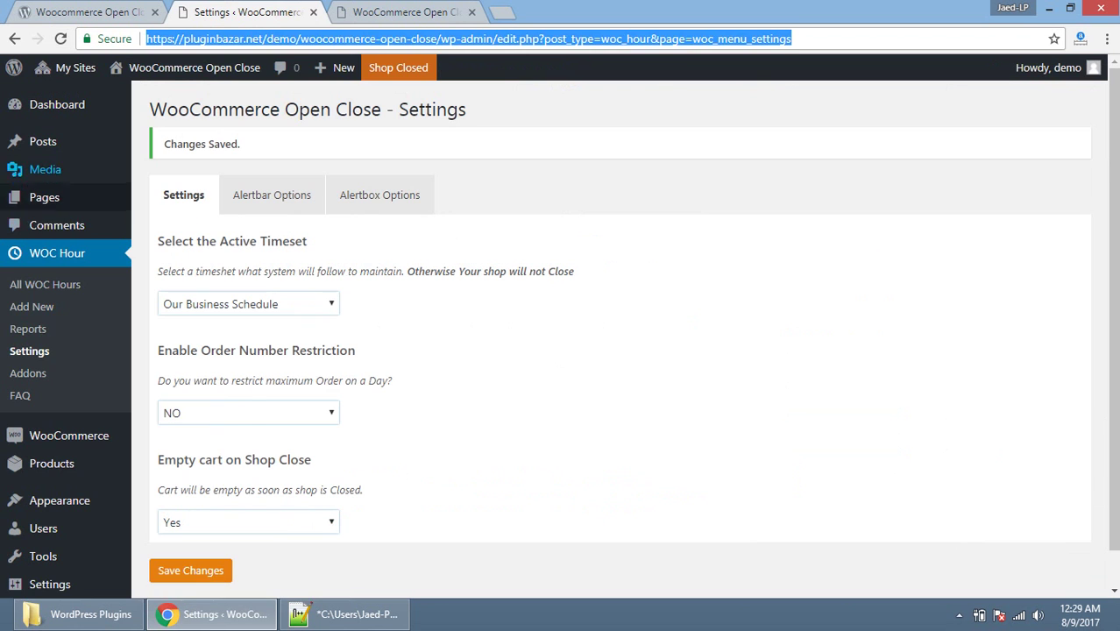
{"action": "key", "text": "F5"}
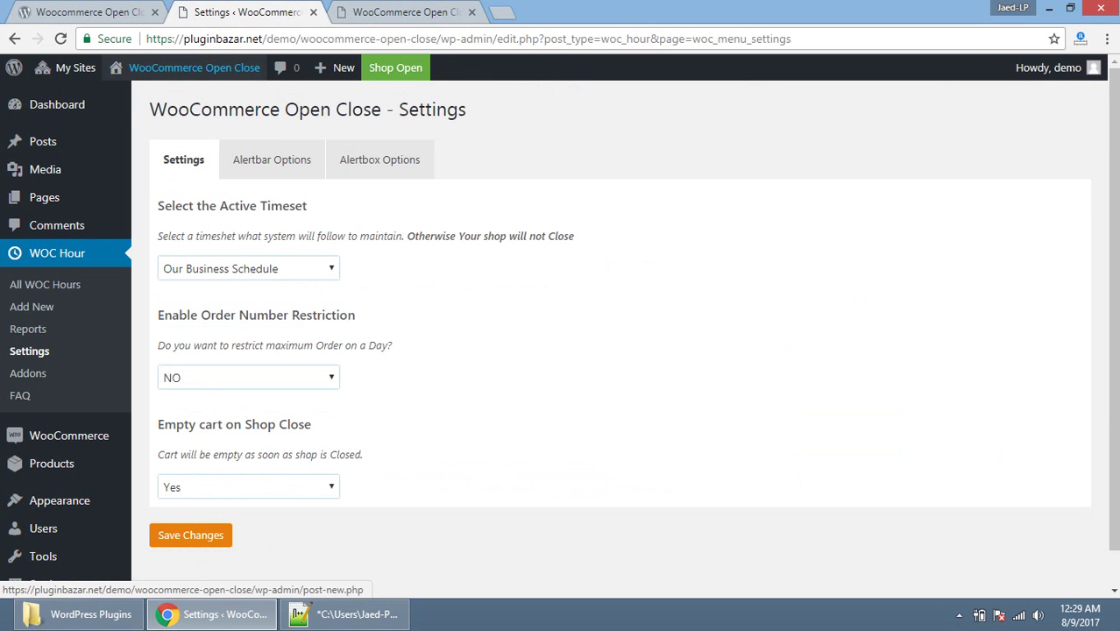
Step: Open the storefront from the site name link in a new tab
{"action": "mouse_move", "coordinate": [175, 70]}
{"action": "right_click", "coordinate": [175, 100]}
{"action": "left_click", "coordinate": [242, 111]}
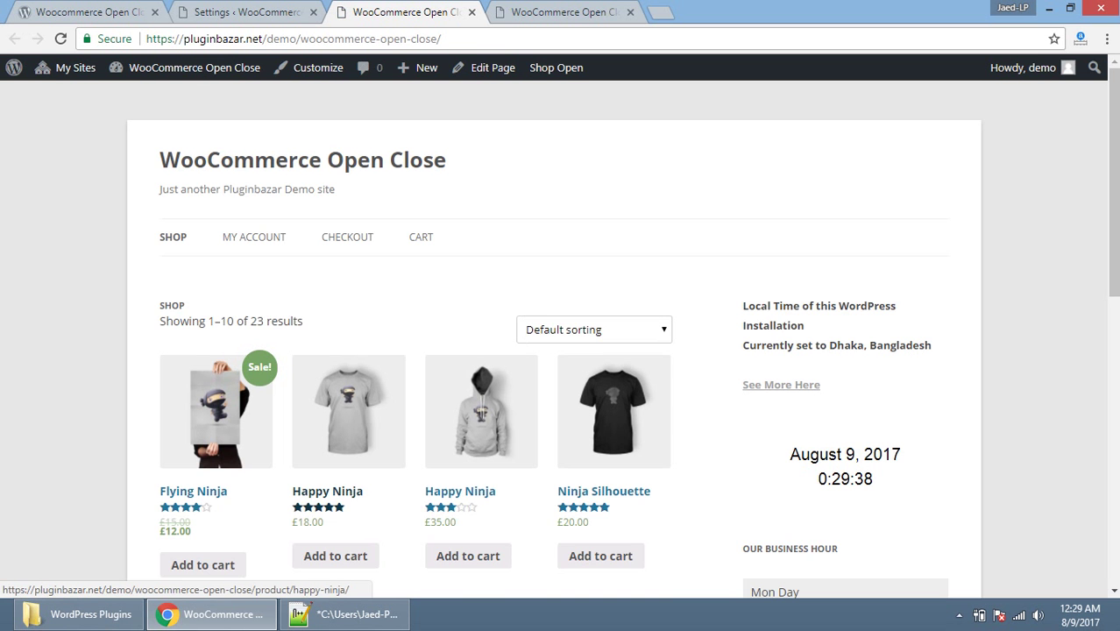
Step: Scroll to Our Business Hour and mark Wednesday's green open entry, checking the settings tab
{"action": "scroll", "coordinate": [349, 377], "scroll_direction": "down", "scroll_amount": 1}
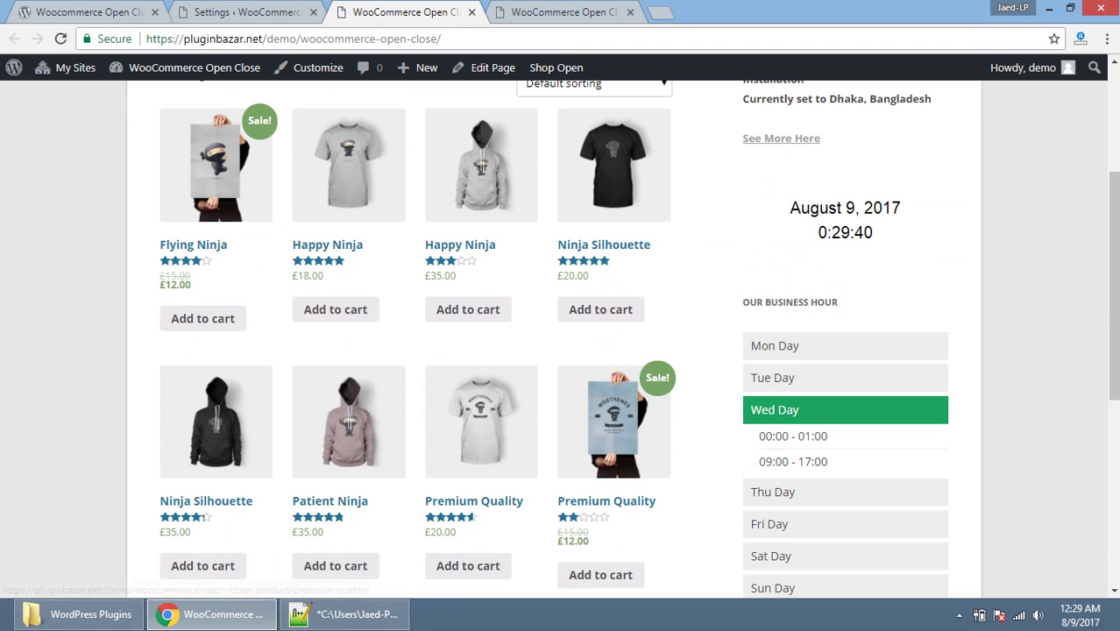
{"action": "triple_click", "coordinate": [775, 409]}
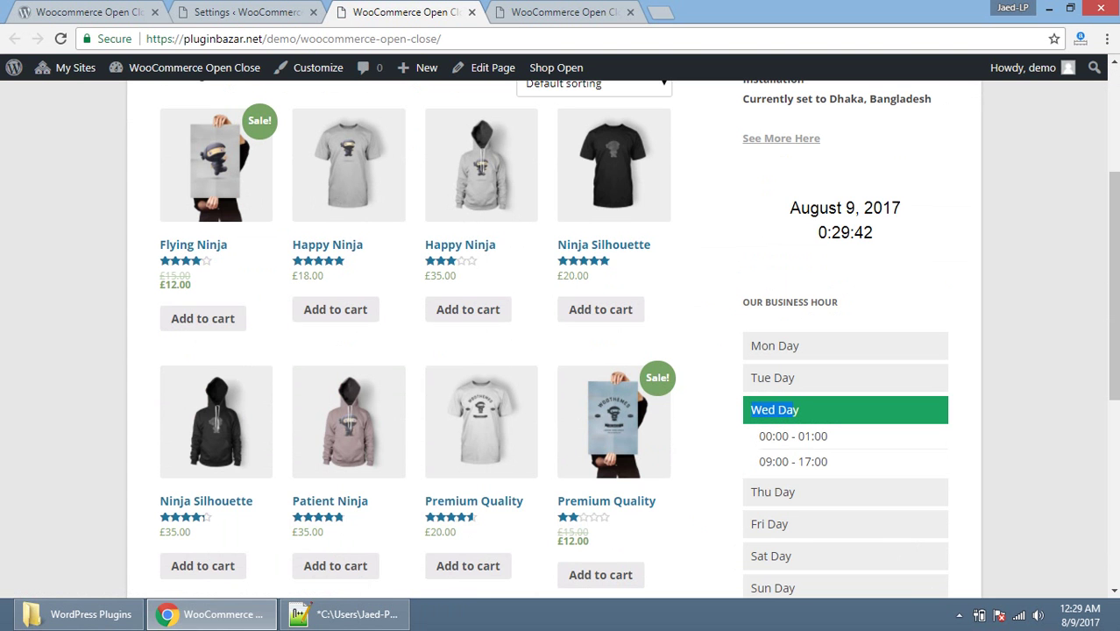
{"action": "key", "text": "ctrl+Page_Up"}
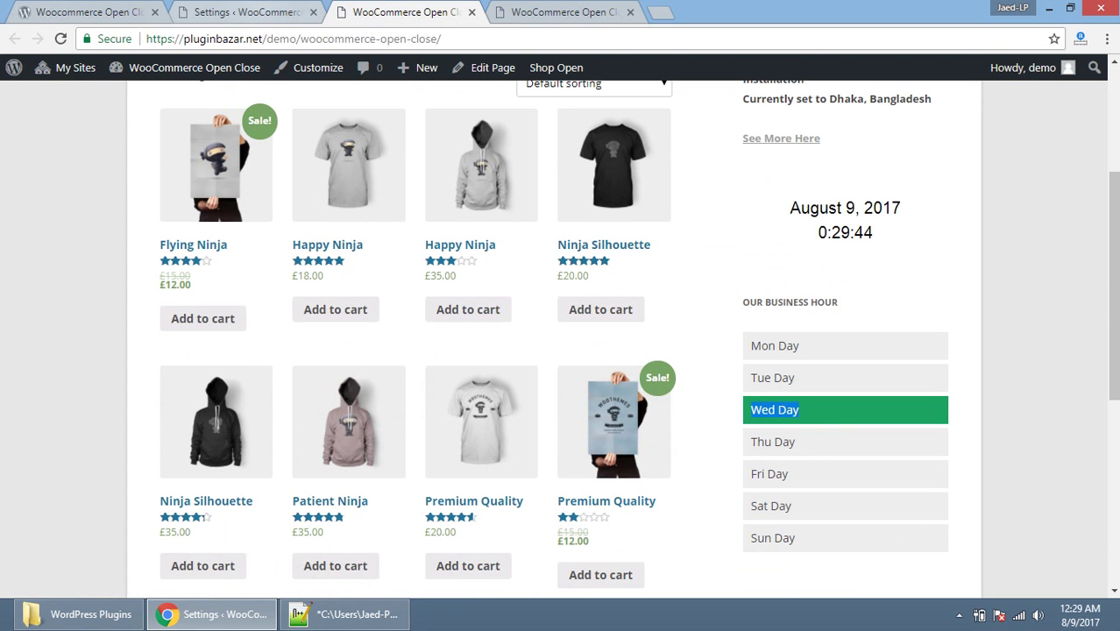
{"action": "key", "text": "ctrl+Page_Down"}
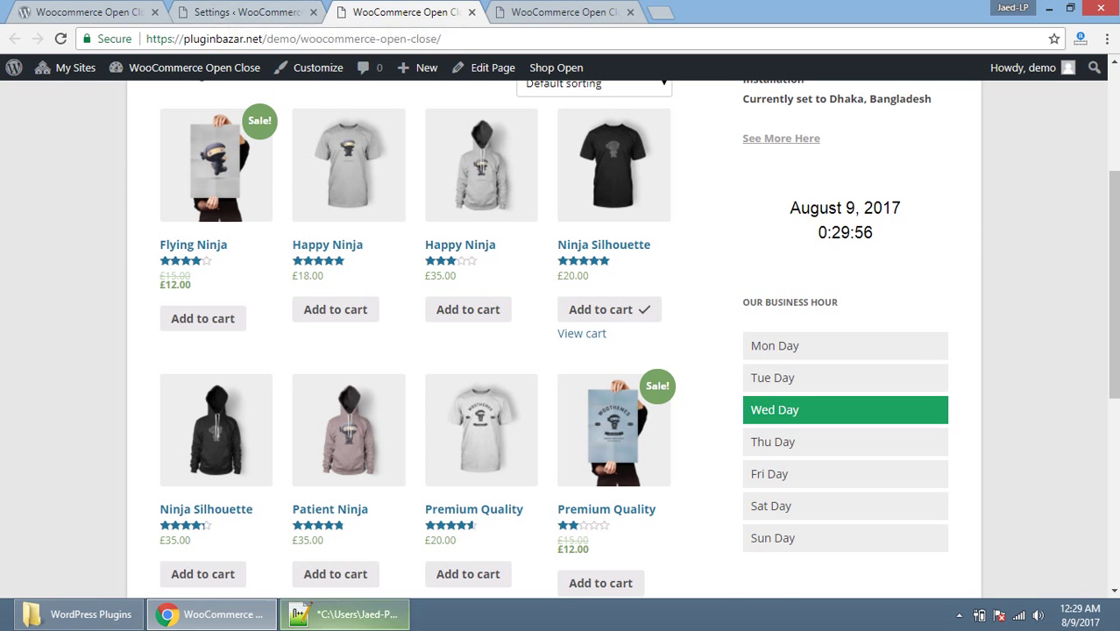
Step: Type step 4's first line: 'If you are not handling Restriction by total order count then turn it'
{"action": "left_click", "coordinate": [304, 611]}
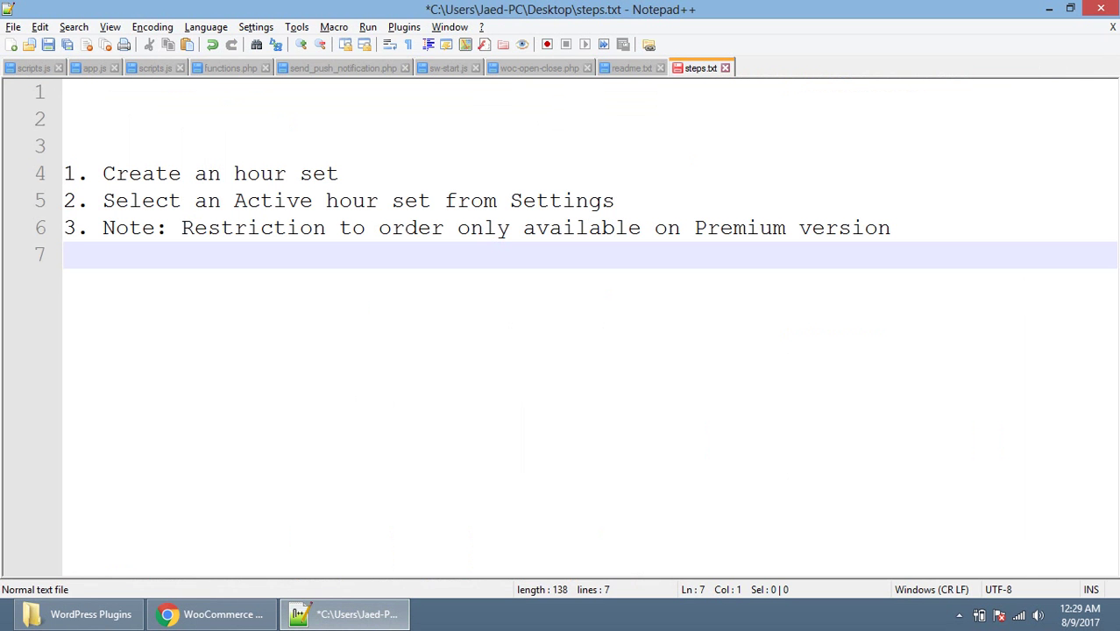
{"action": "type", "text": "4. If you are no"}
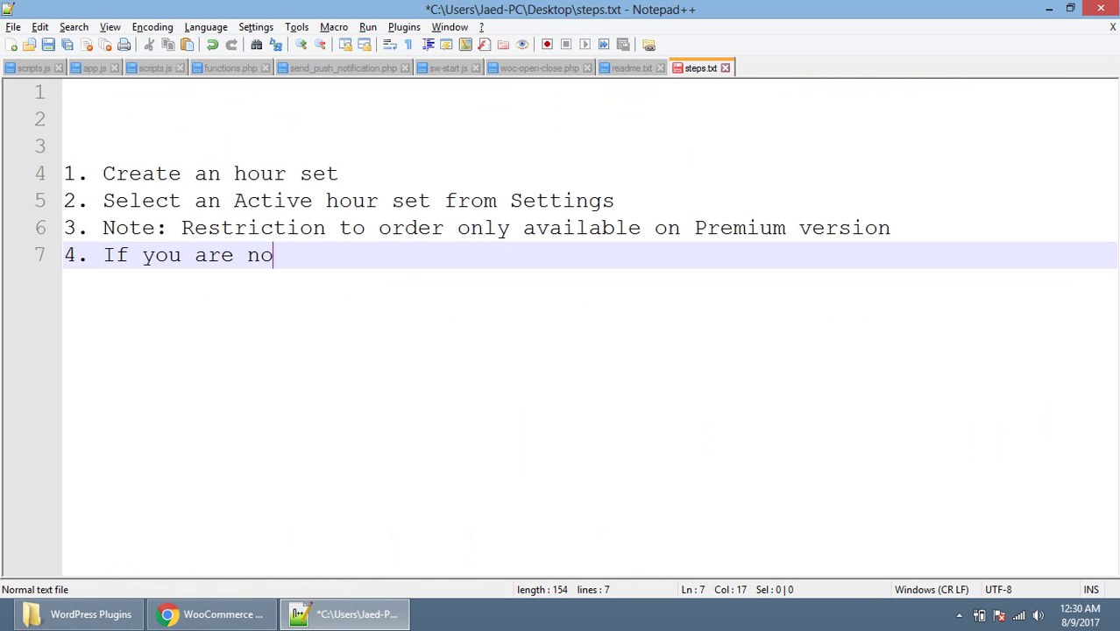
{"action": "type", "text": "t handling "}
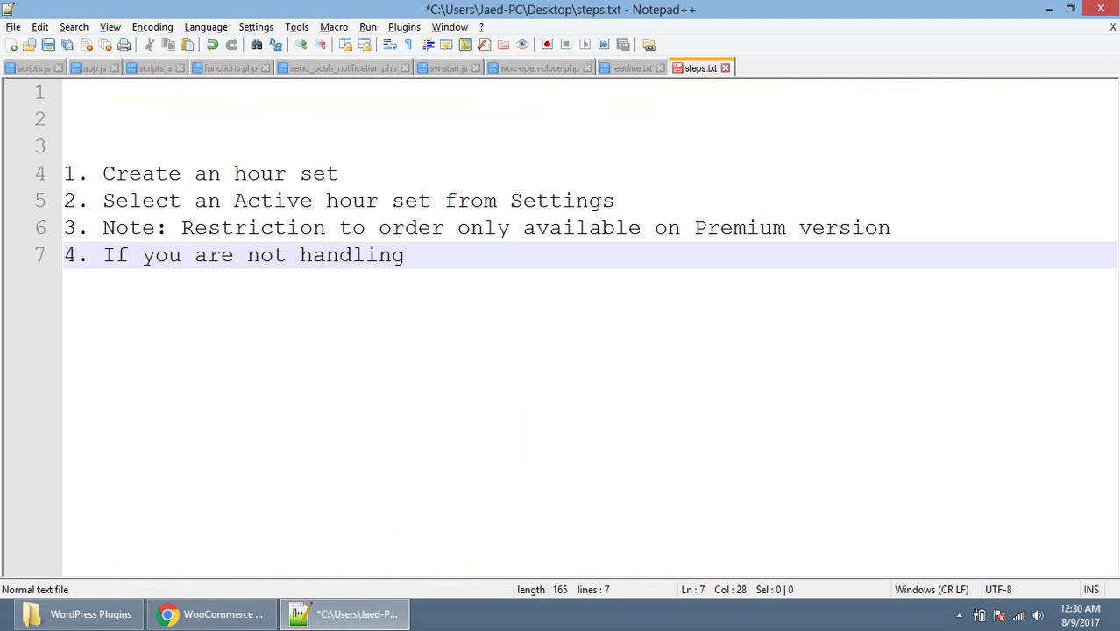
{"action": "type", "text": "R"}
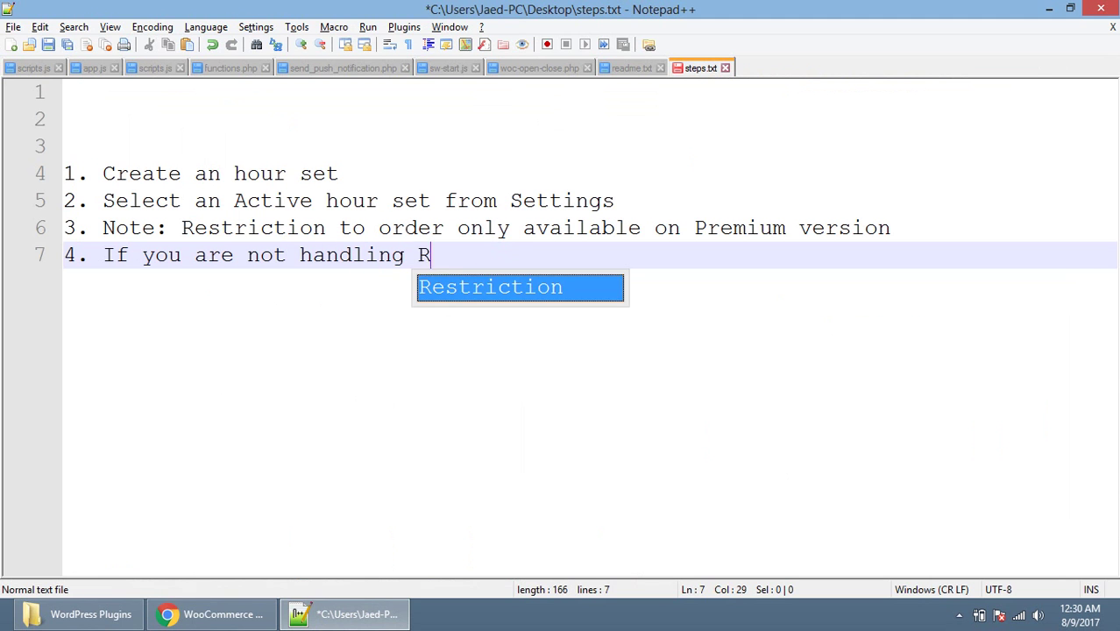
{"action": "type", "text": "estri"}
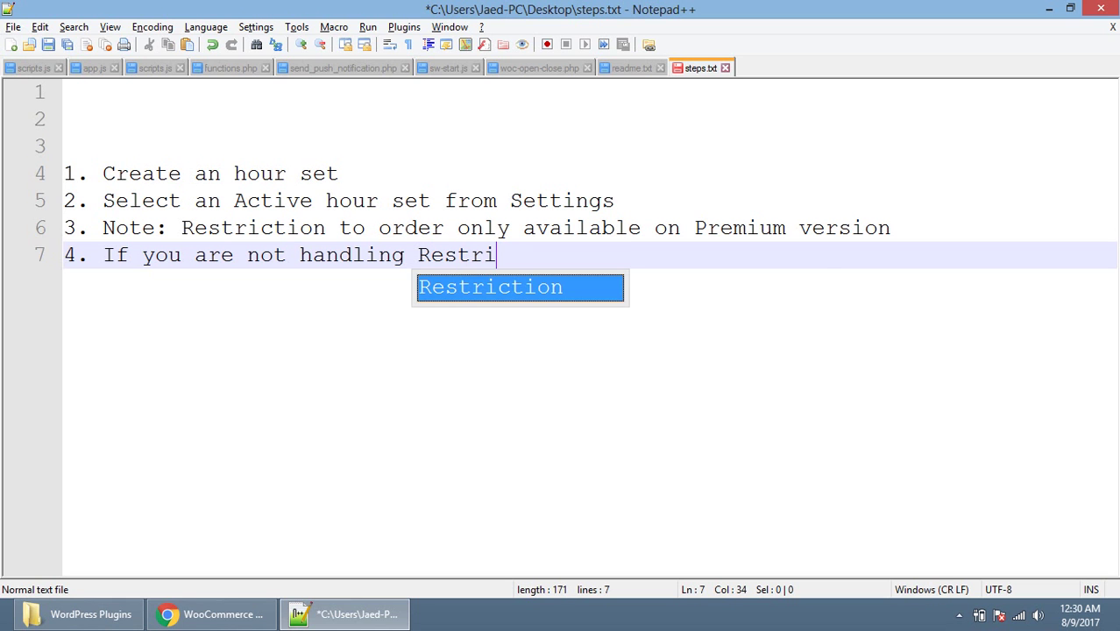
{"action": "key", "text": "Return"}
{"action": "type", "text": "by "}
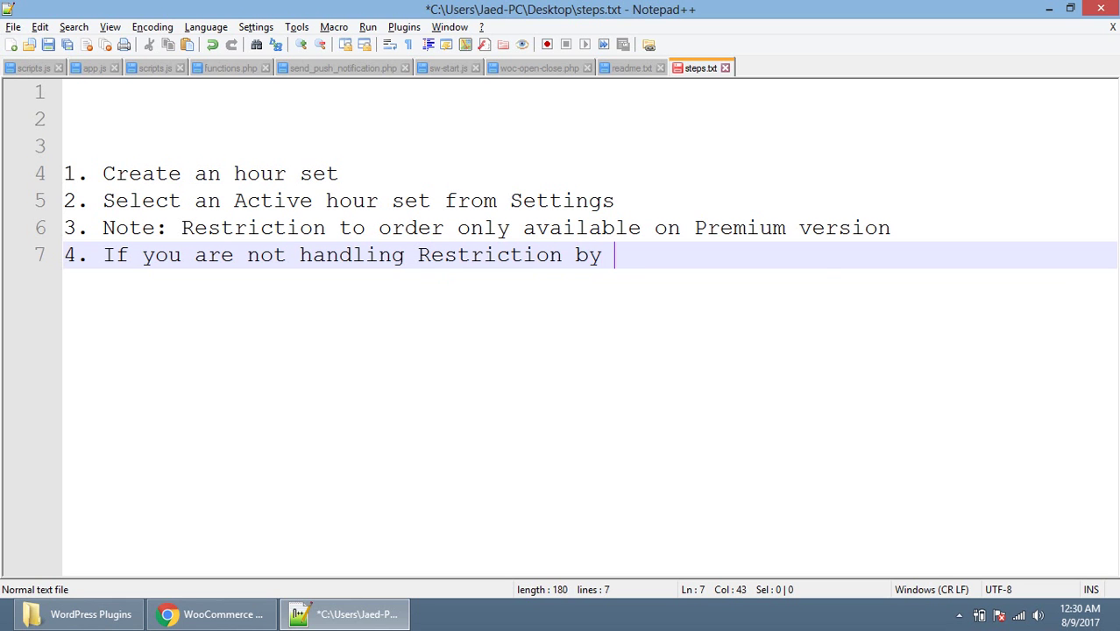
{"action": "type", "text": "total o"}
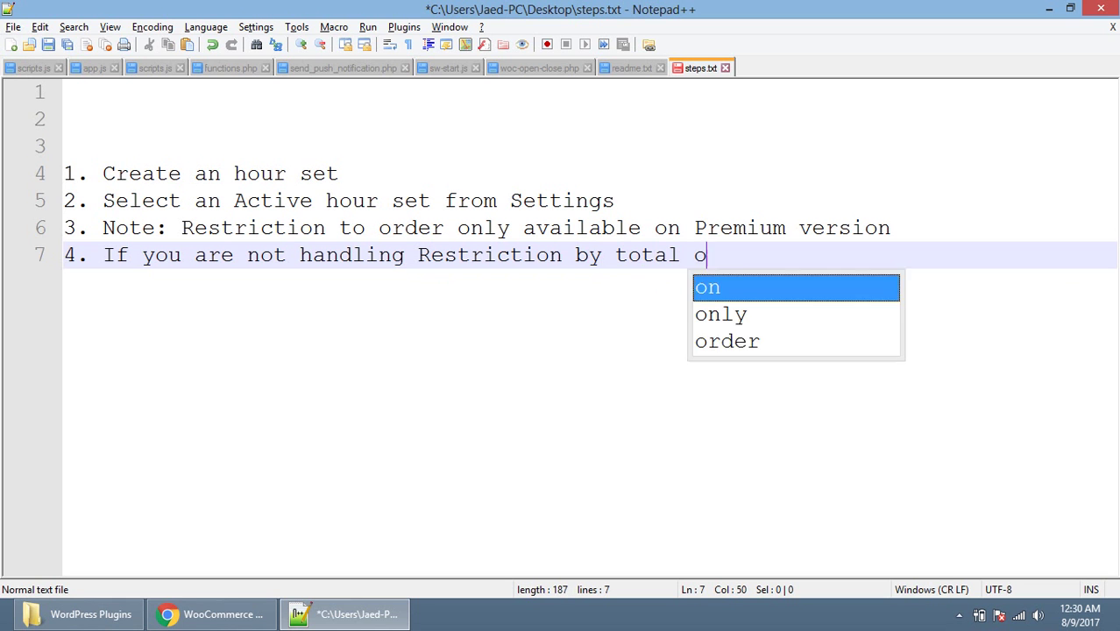
{"action": "type", "text": "rder count "}
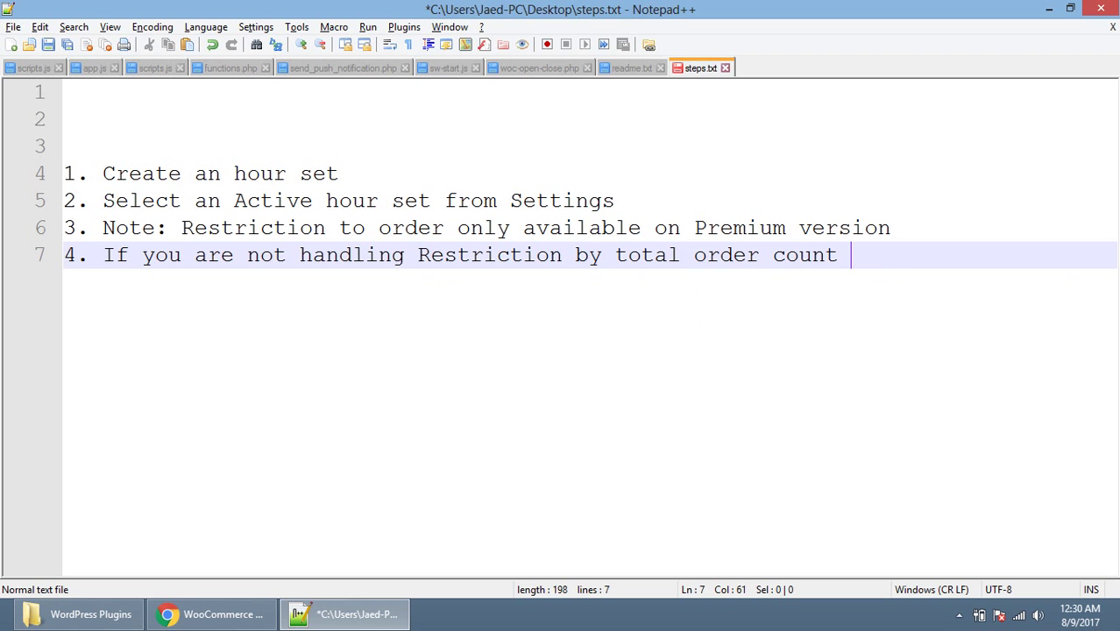
{"action": "type", "text": "then "}
{"action": "type", "text": "mak"}
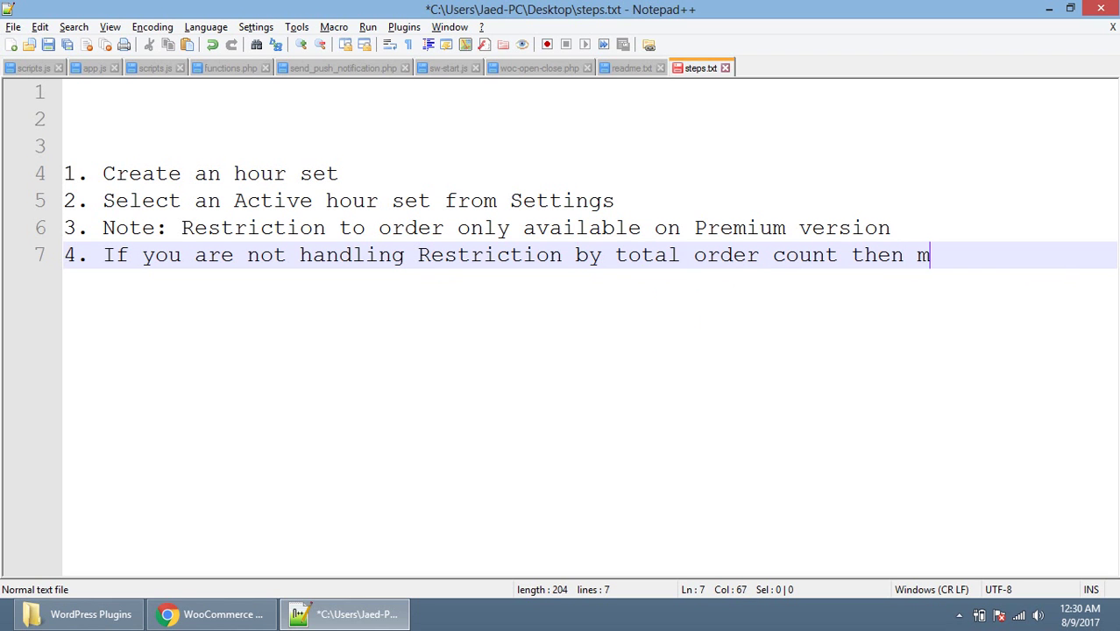
{"action": "key", "text": "BackSpace"}
{"action": "key", "text": "BackSpace"}
{"action": "key", "text": "BackSpace"}
{"action": "type", "text": "turn it"}
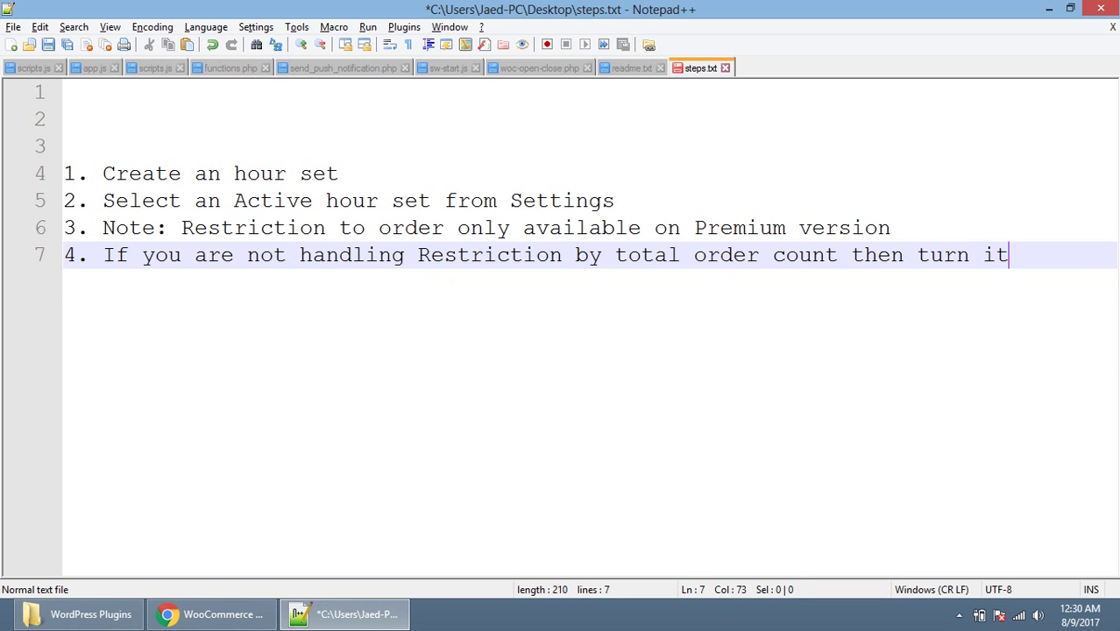
Step: Finish step 4 on an indented line with 'off from the Settings', capitalising Settings
{"action": "key", "text": "Return"}
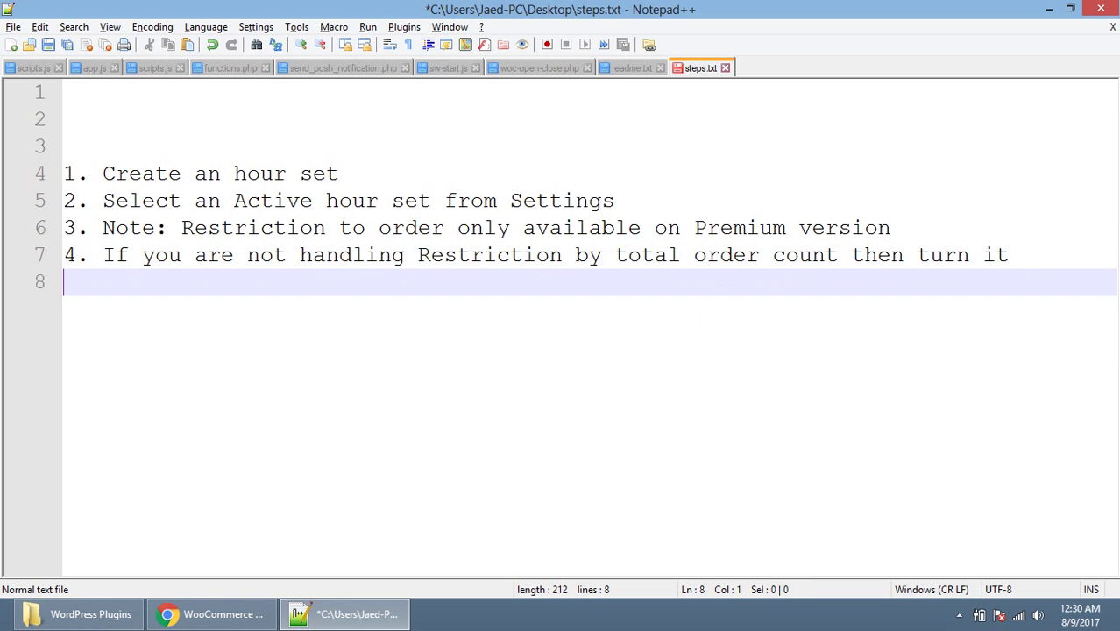
{"action": "key", "text": "Tab"}
{"action": "type", "text": "off from the settin"}
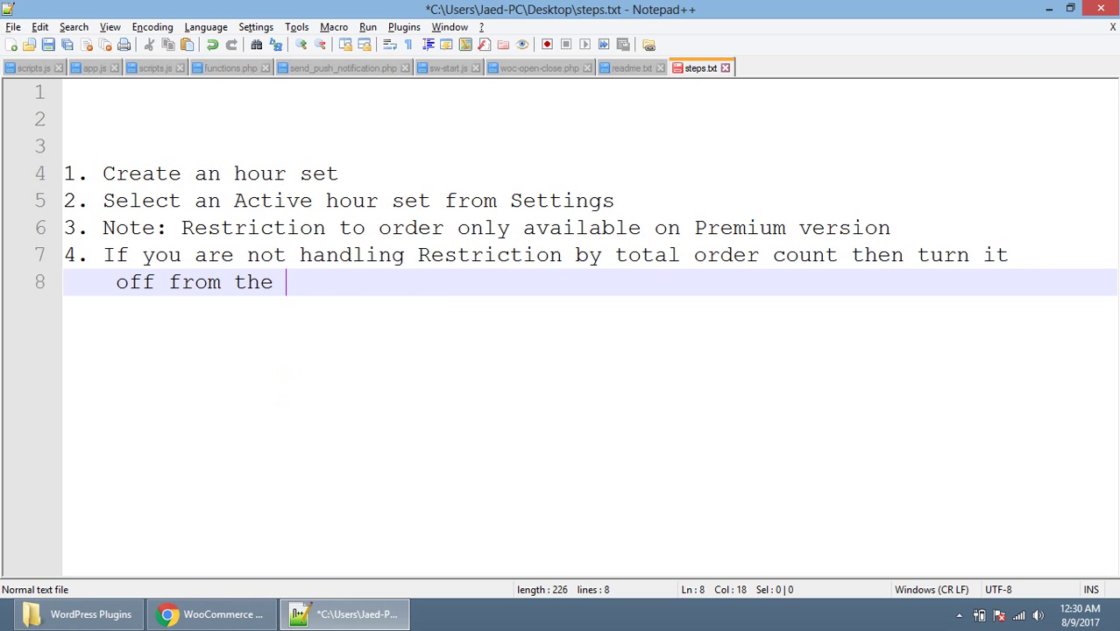
{"action": "type", "text": "gs"}
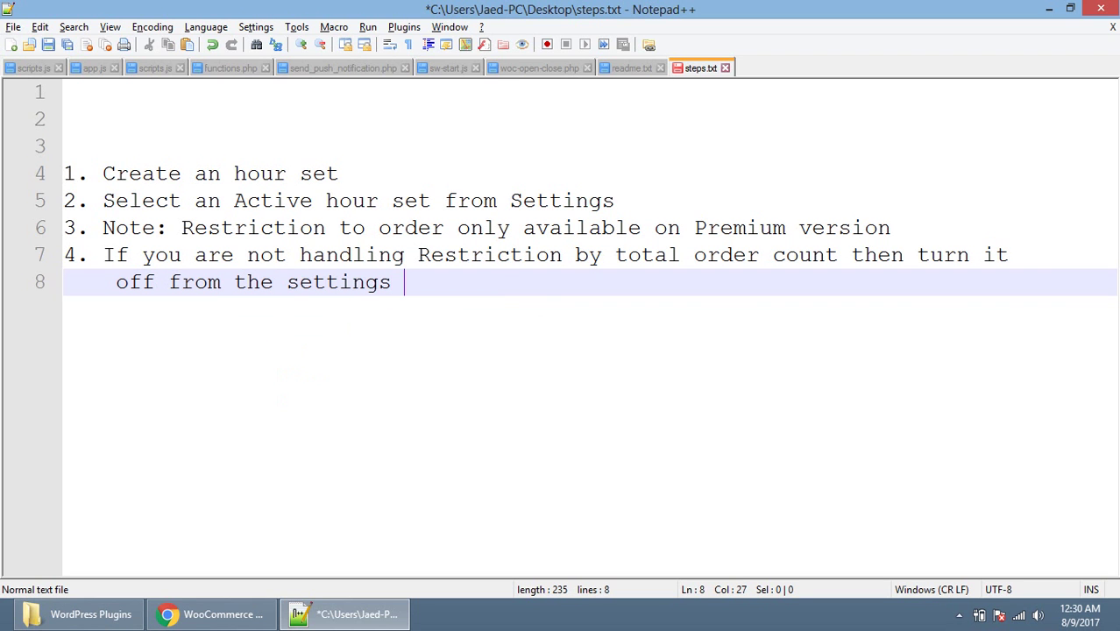
{"action": "left_click", "coordinate": [287, 281]}
{"action": "key", "text": "Delete"}
{"action": "type", "text": "S"}
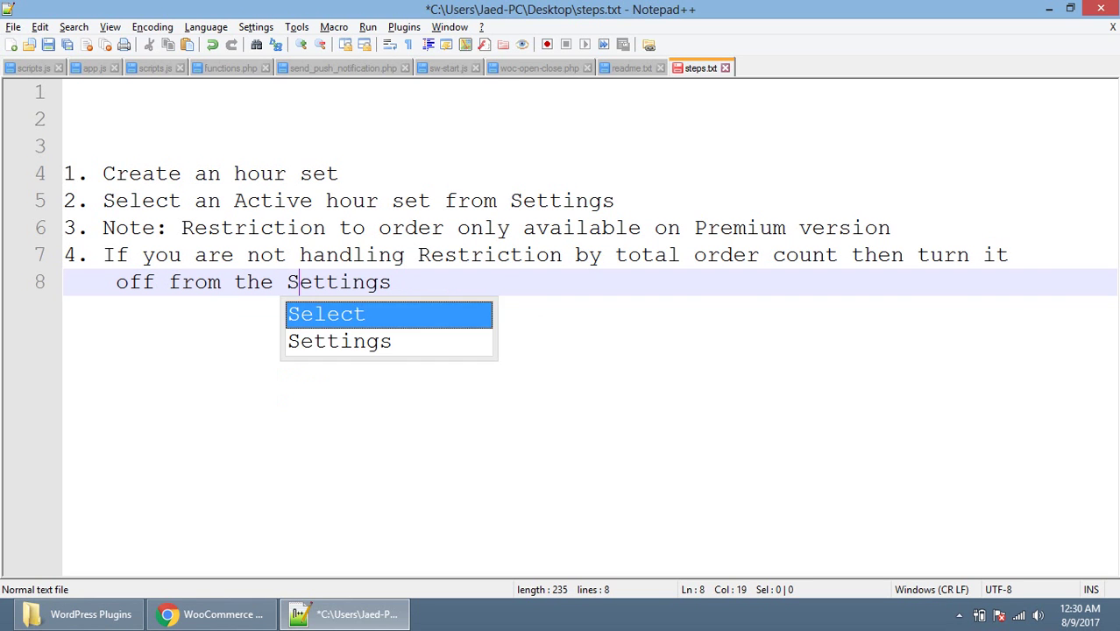
{"action": "key", "text": "End"}
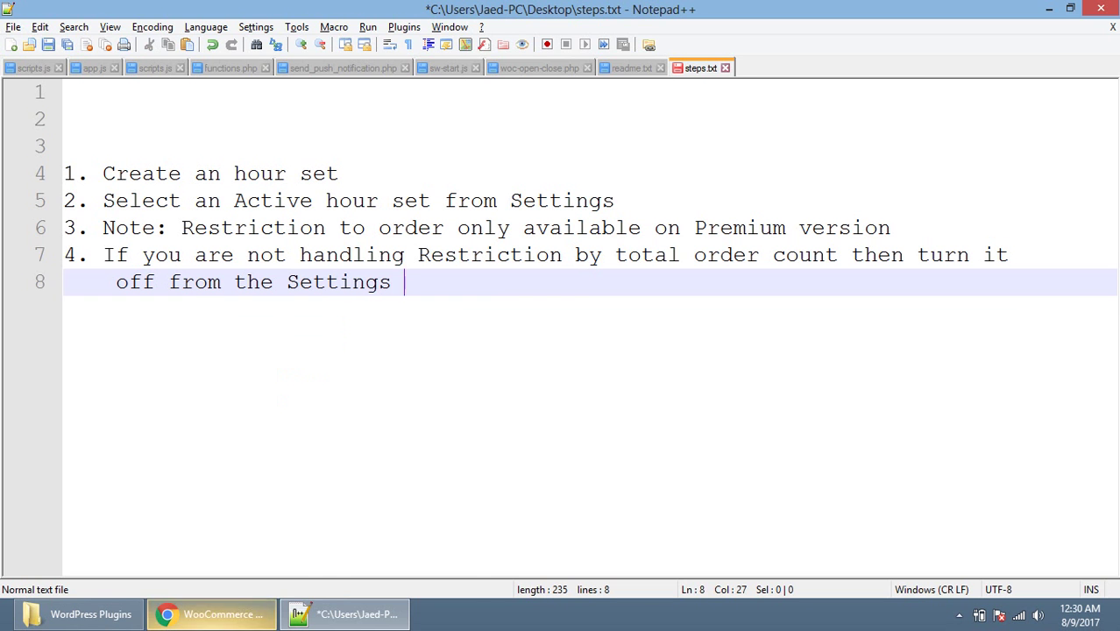
{"action": "key", "text": "alt+Tab"}
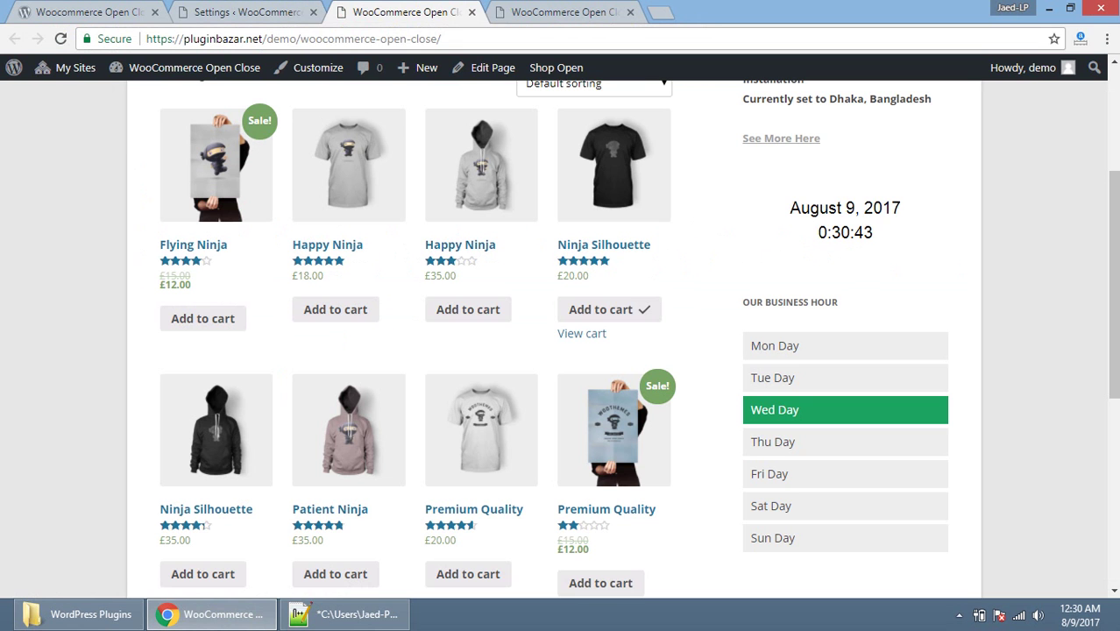
Step: Check Wednesday's 00:00 - 01:00 and 09:00 - 17:00 slots on the storefront, then collapse Wednesday
{"action": "left_click_drag", "start_coordinate": [760, 436], "coordinate": [827, 436]}
{"action": "left_click_drag", "start_coordinate": [765, 461], "coordinate": [827, 461]}
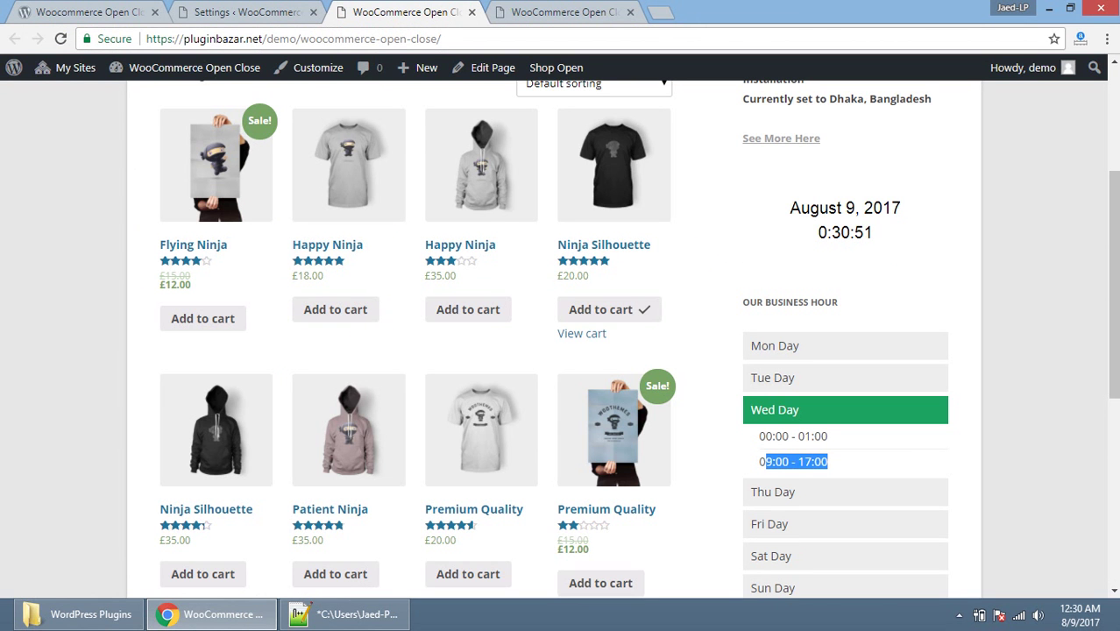
{"action": "left_click_drag", "start_coordinate": [766, 435], "coordinate": [827, 462]}
{"action": "left_click", "coordinate": [775, 409]}
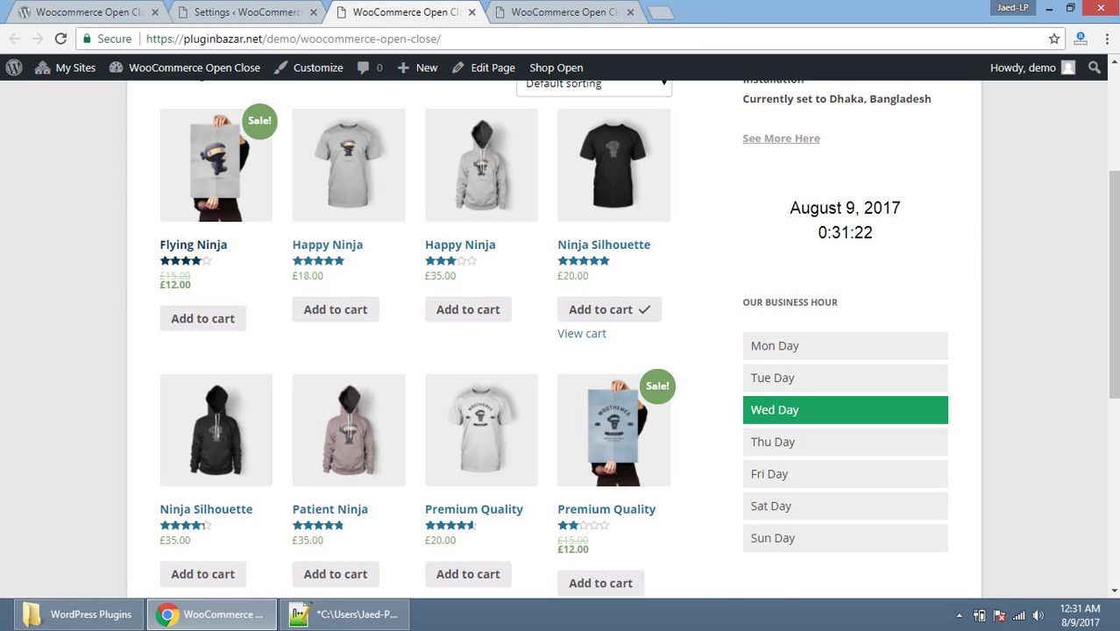
{"action": "left_click", "coordinate": [344, 615]}
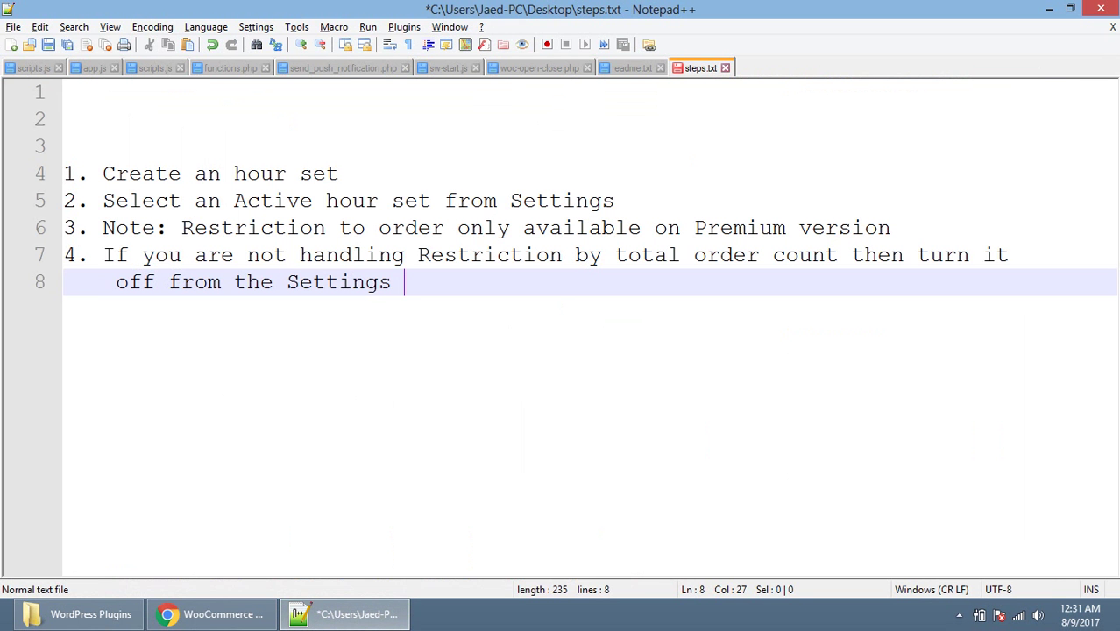
{"action": "left_click", "coordinate": [302, 609]}
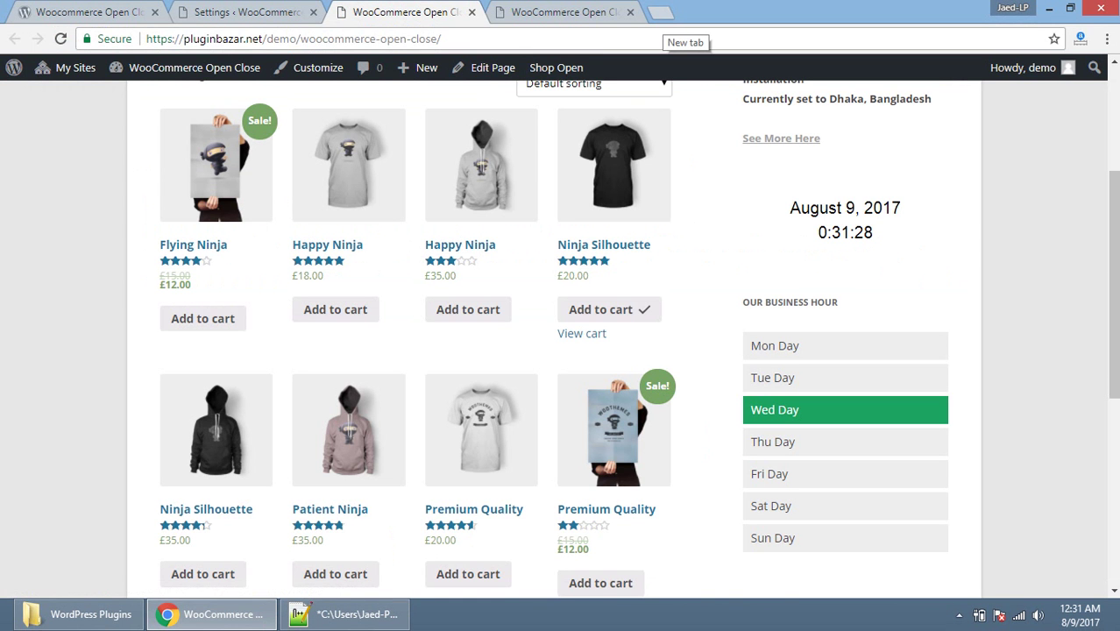
{"action": "key", "text": "alt+Tab"}
{"action": "key", "text": "Return"}
{"action": "key", "text": "Return"}
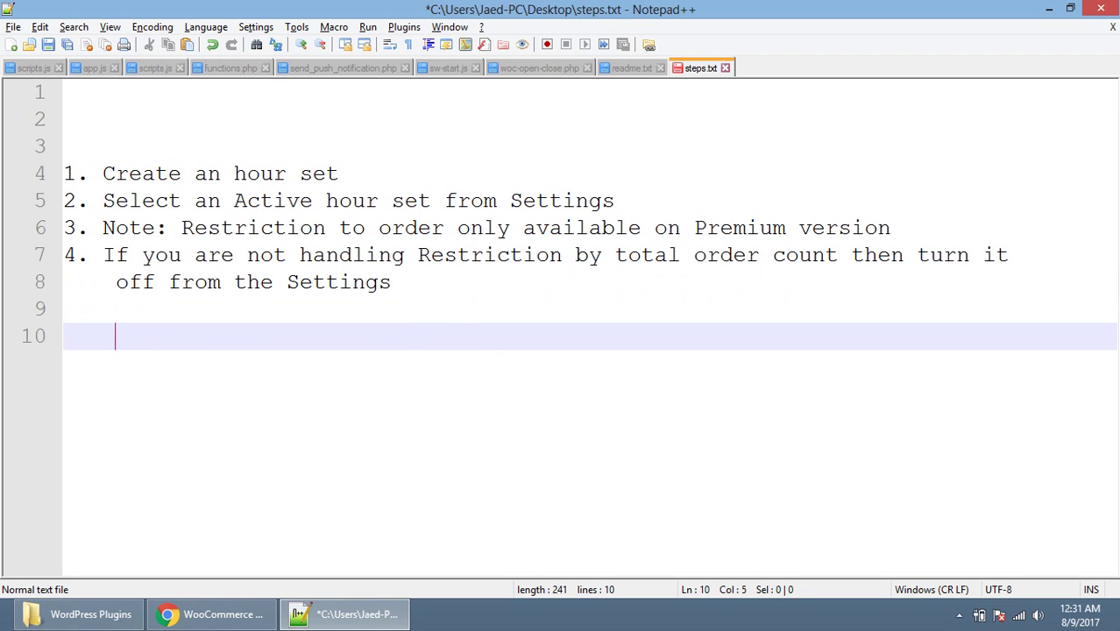
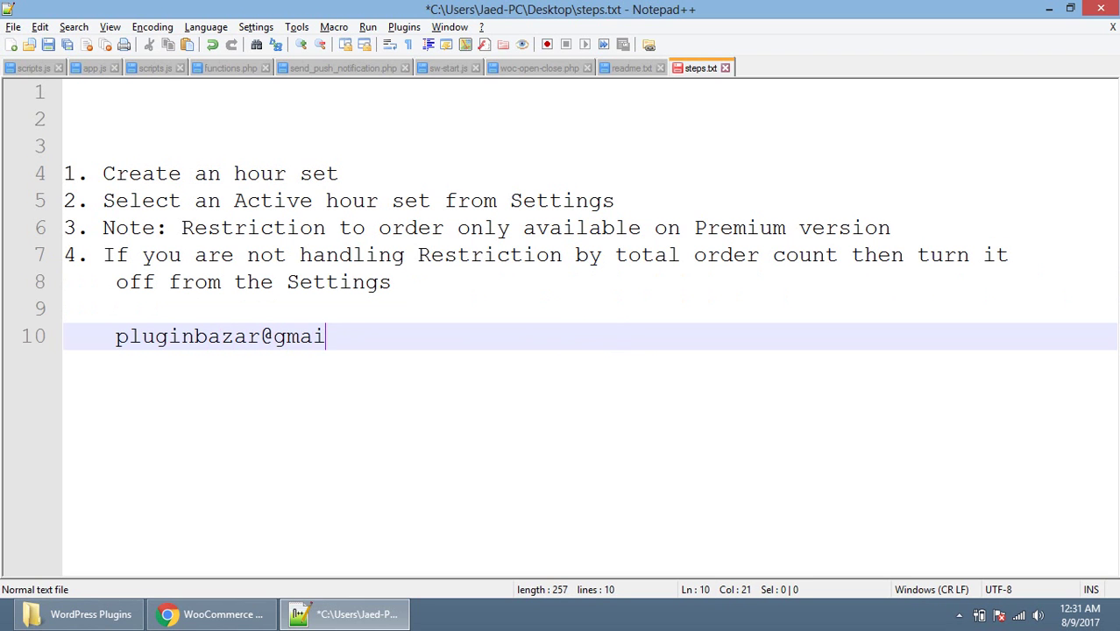
{"action": "key", "text": "Return"}
{"action": "key", "text": "Return"}
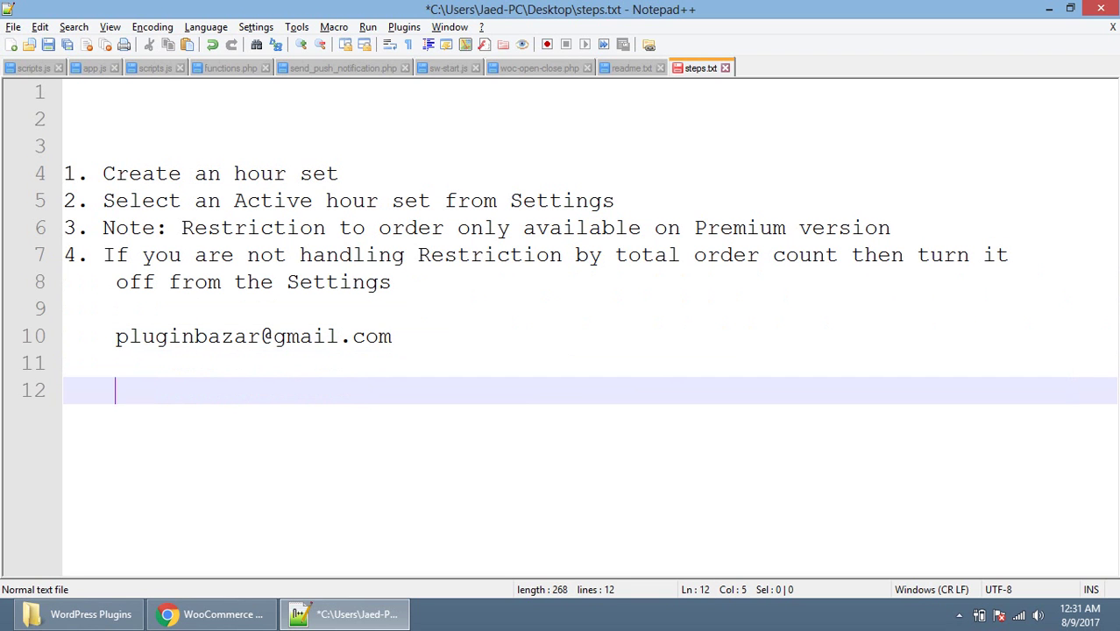
{"action": "type", "text": "h"}
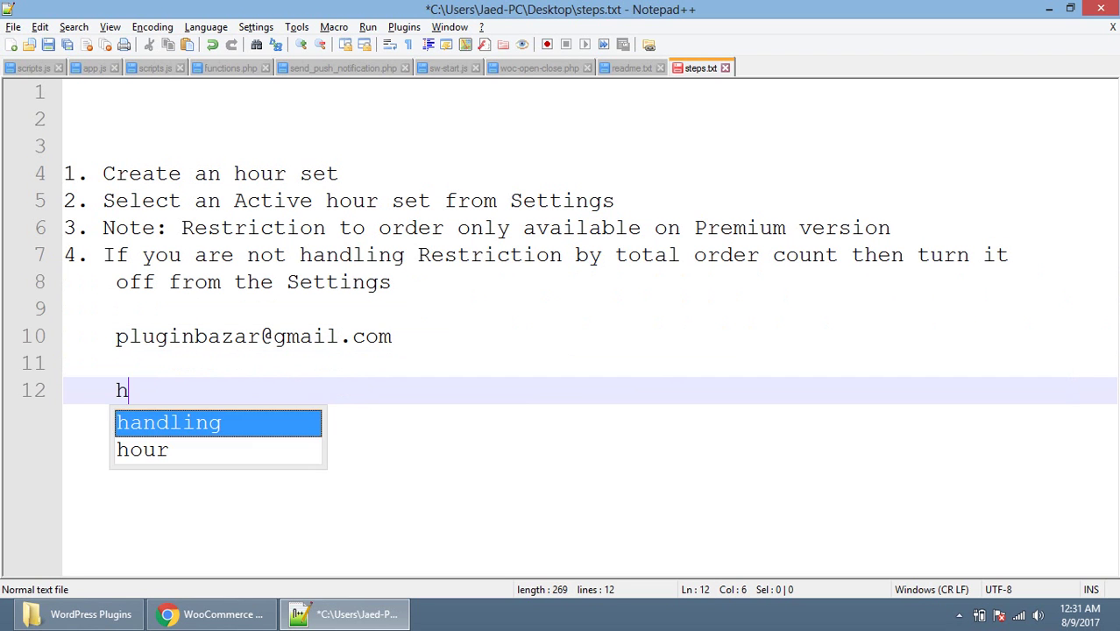
{"action": "type", "text": "ttps://"}
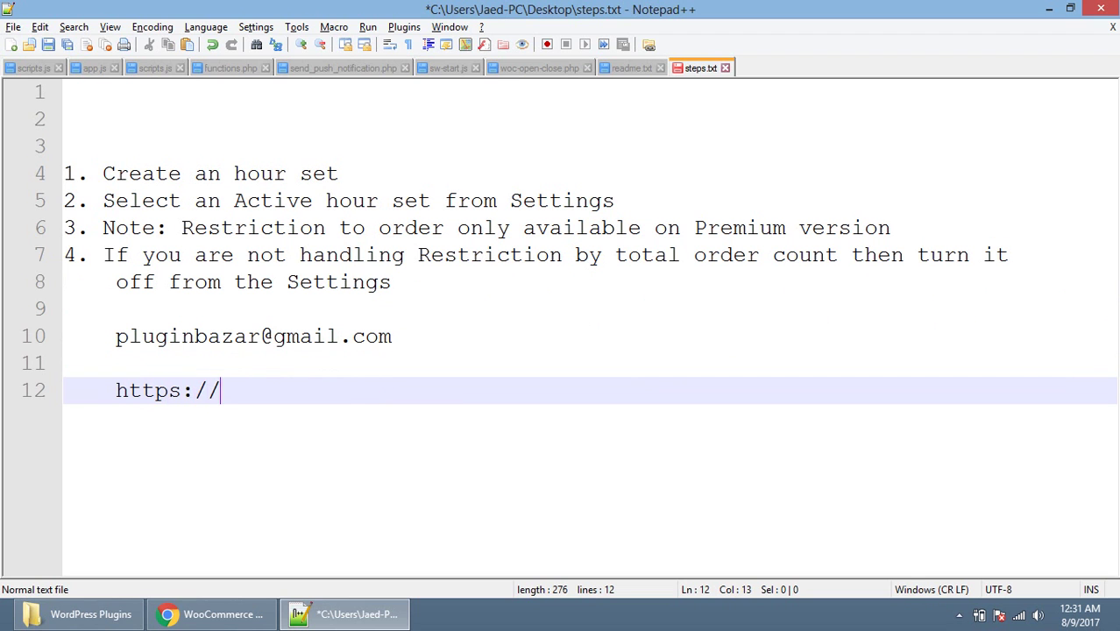
{"action": "type", "text": "pluginbaza"}
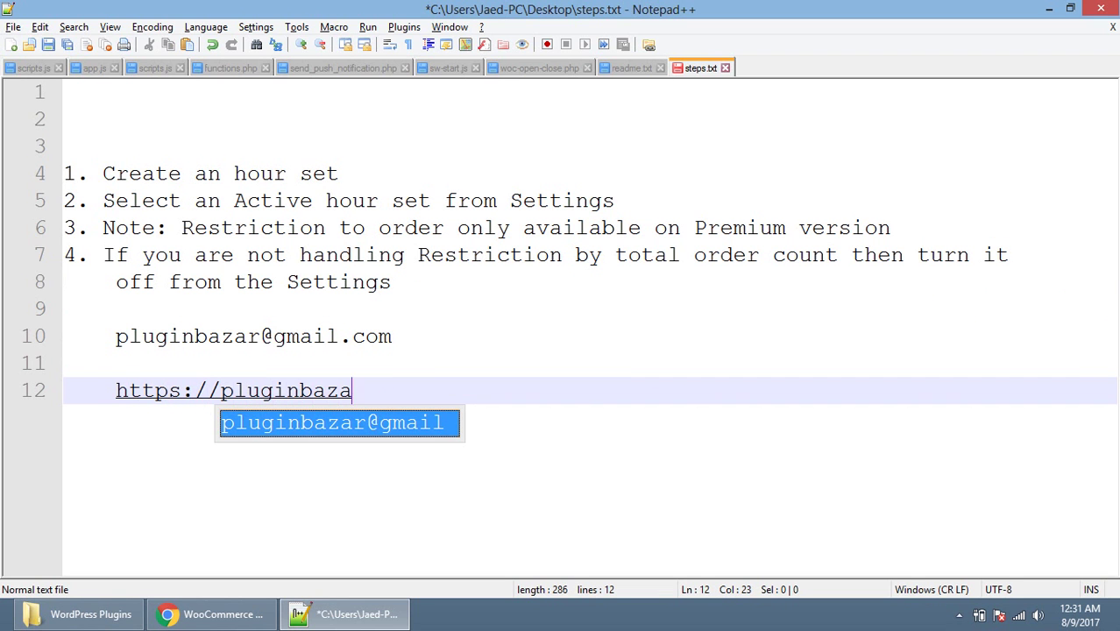
{"action": "type", "text": "r.net"}
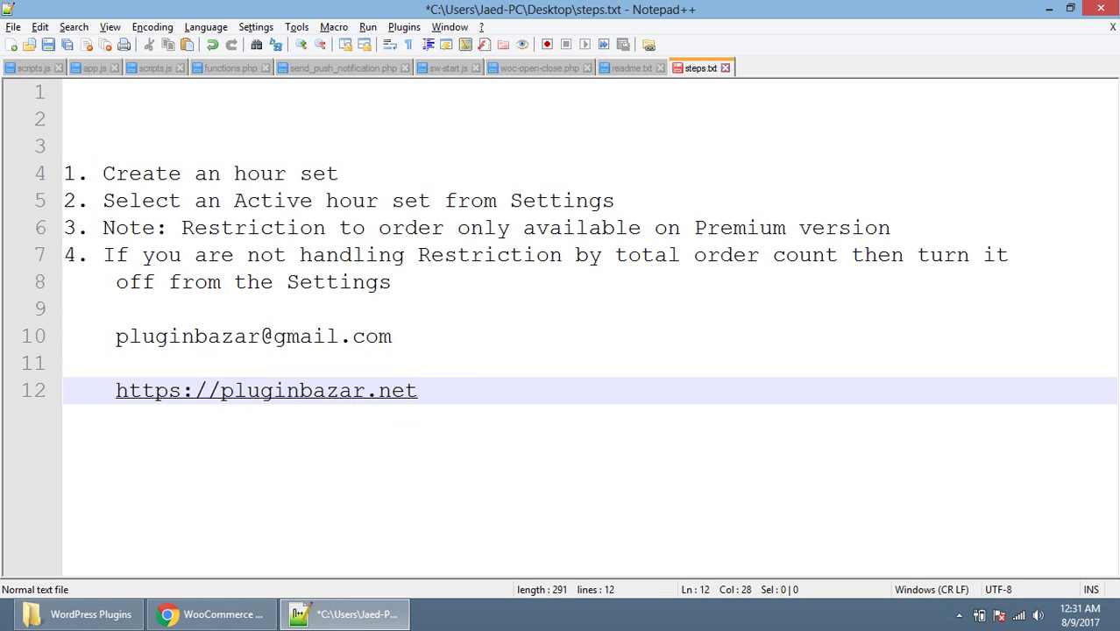